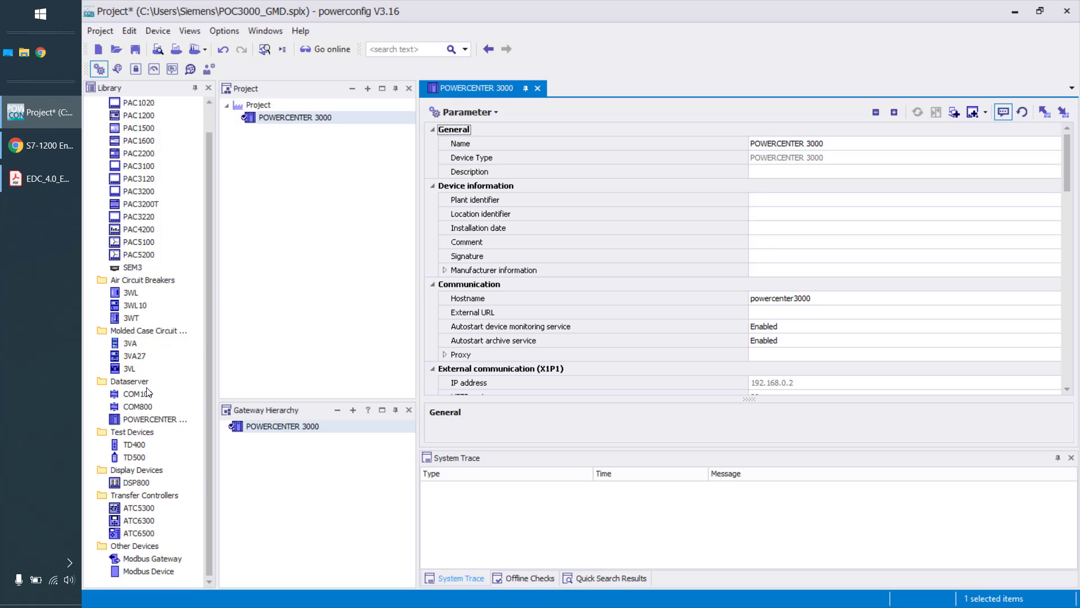
Add a Modbus Device from the library under POWERCENTER 3000 and rename it EDC-1214
left_click_drag(118, 574, 301, 121)
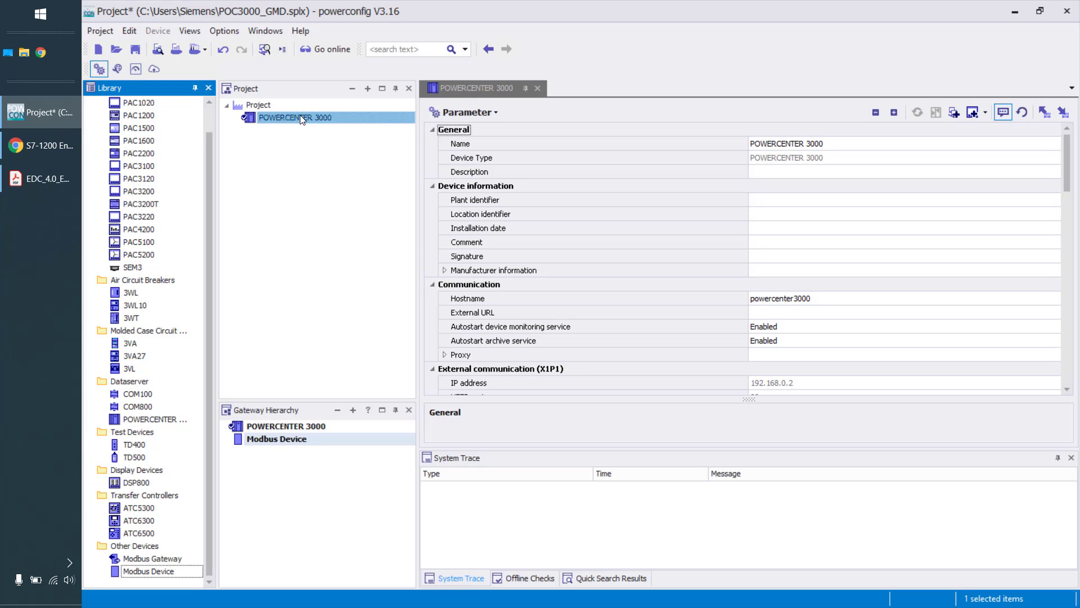
left_click(301, 130)
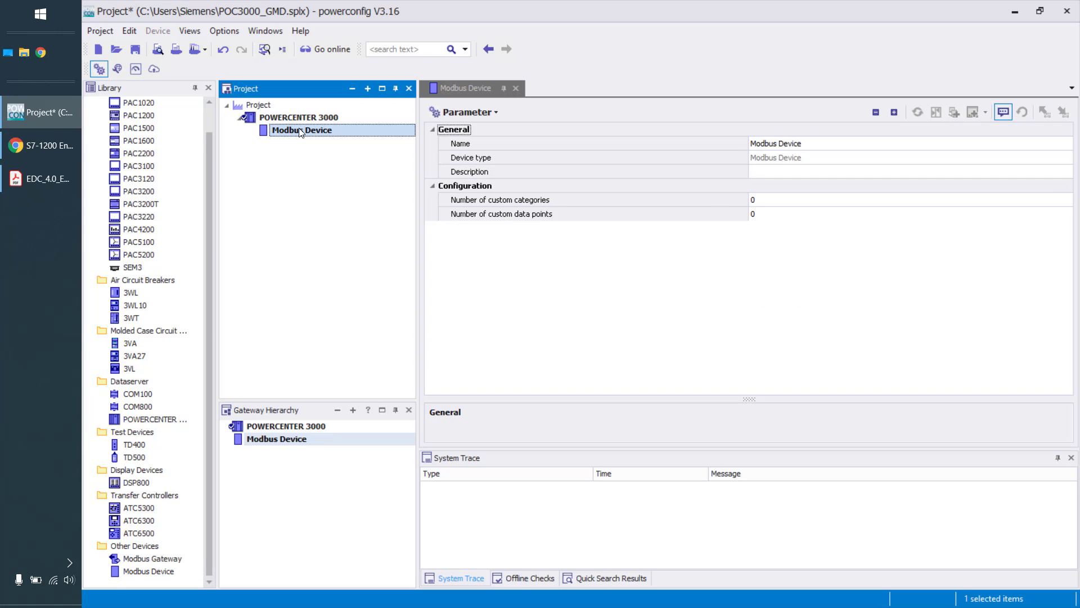
right_click(301, 132)
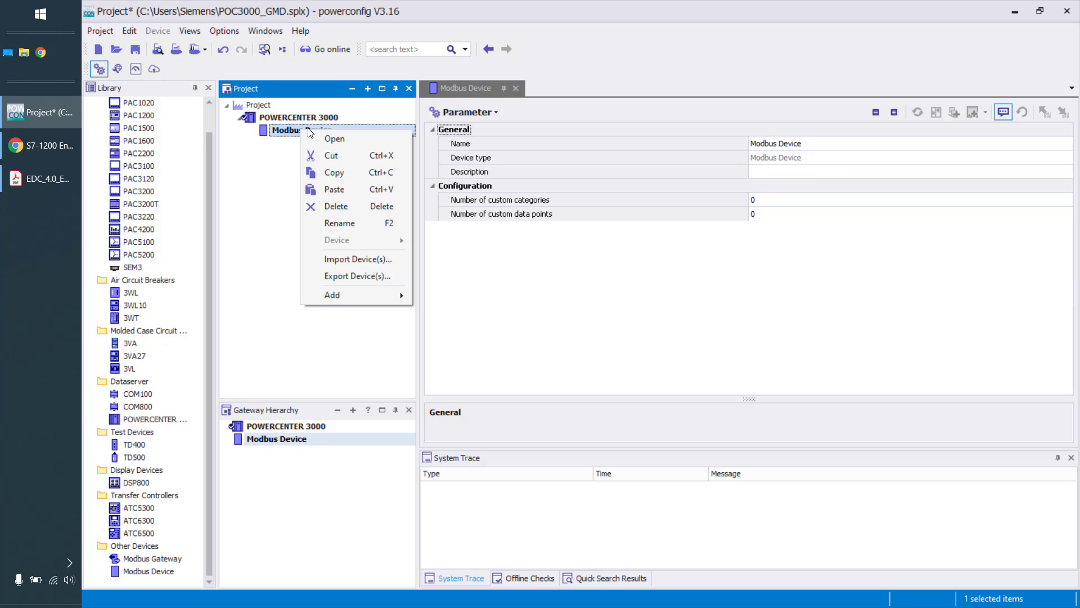
left_click(357, 222)
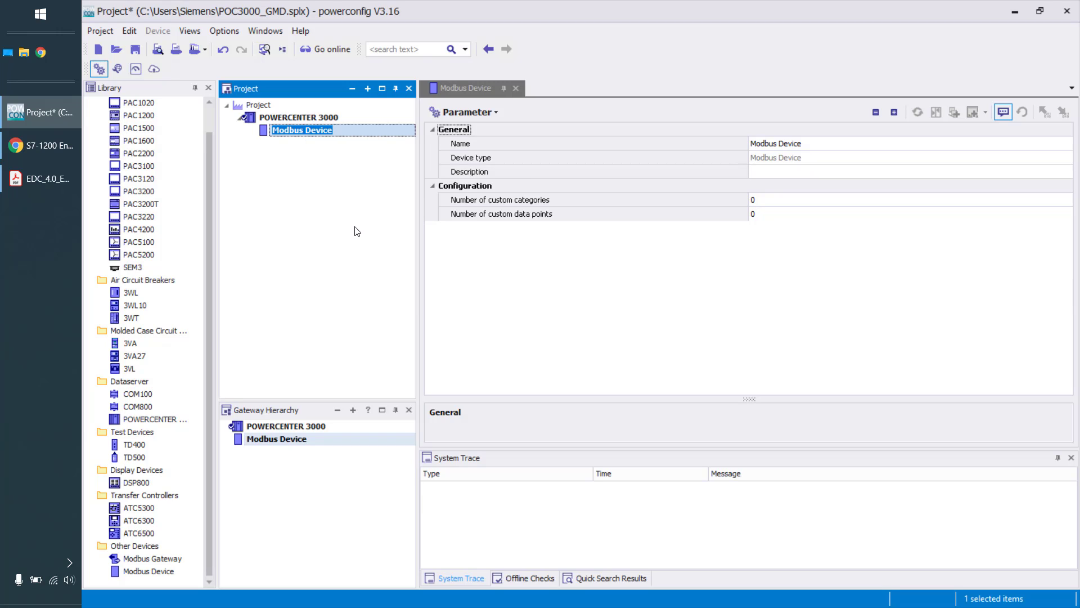
type("EDC-1214")
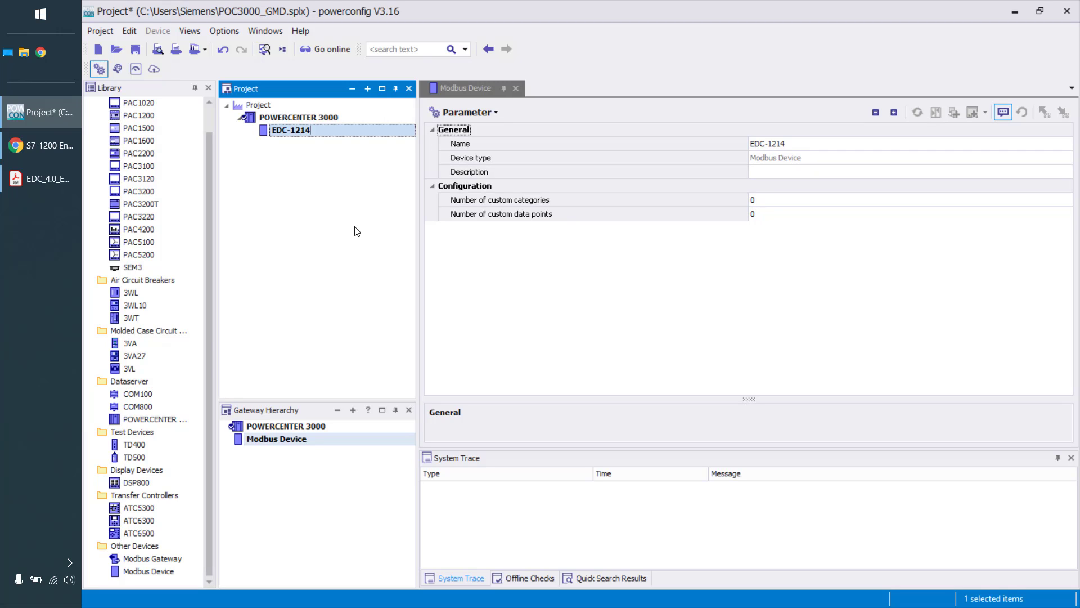
key("Return")
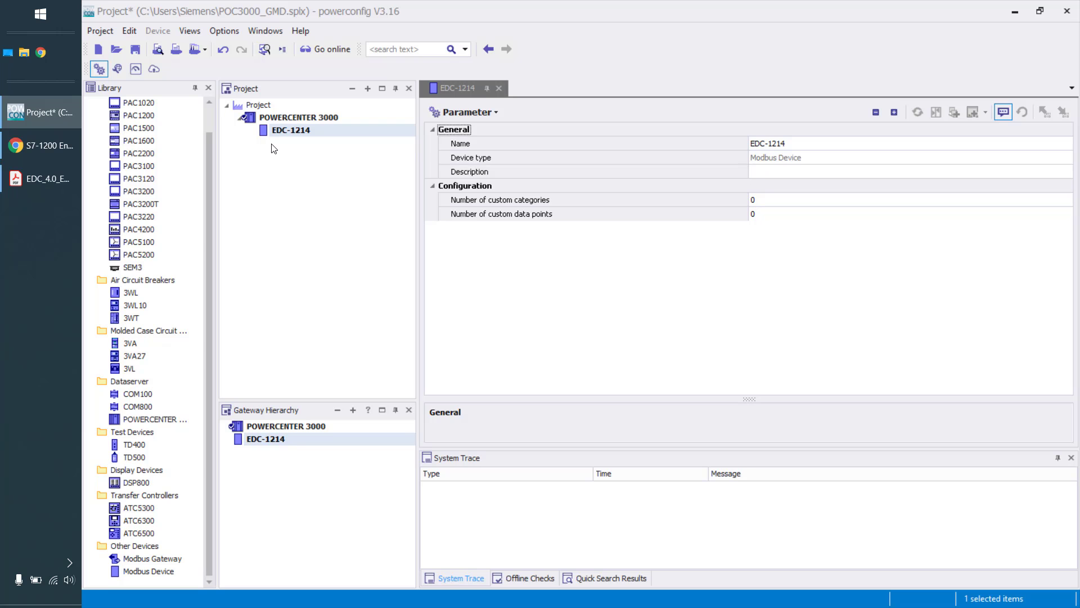
Check the Digital Input Counter register list in EDC_4.0_EN.pdf, and set EDC-1214's number of custom categories to 2 in powerconfig
left_click(48, 178)
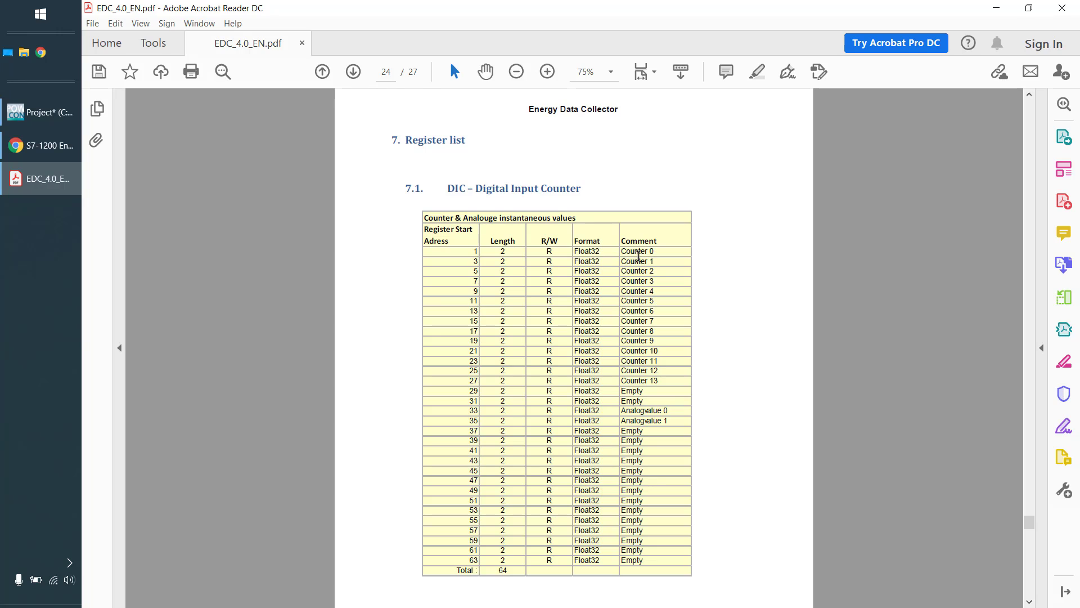
left_click_drag(641, 251, 643, 411)
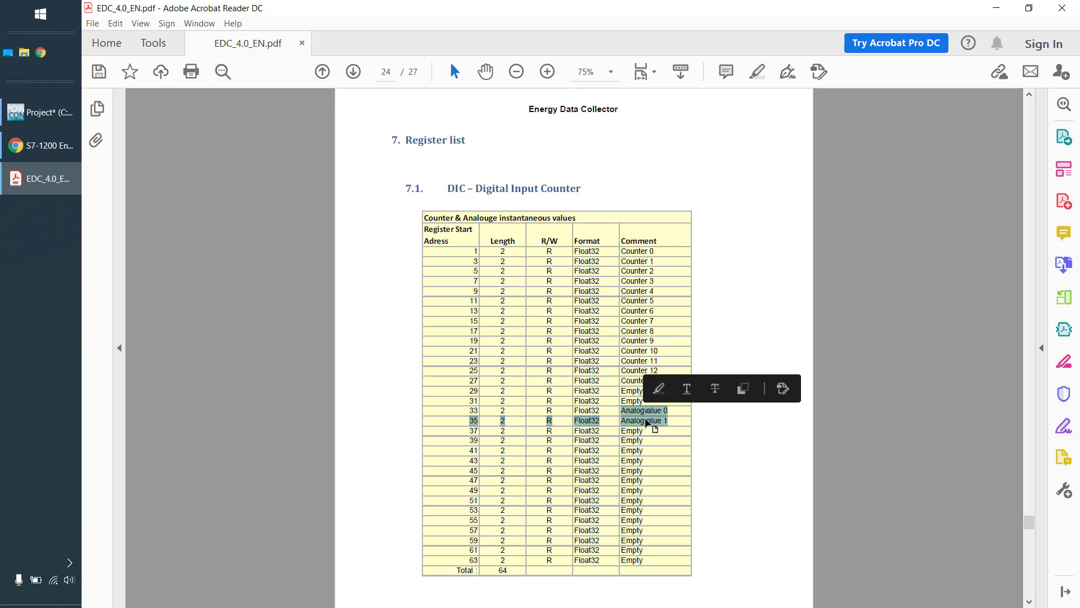
left_click(41, 112)
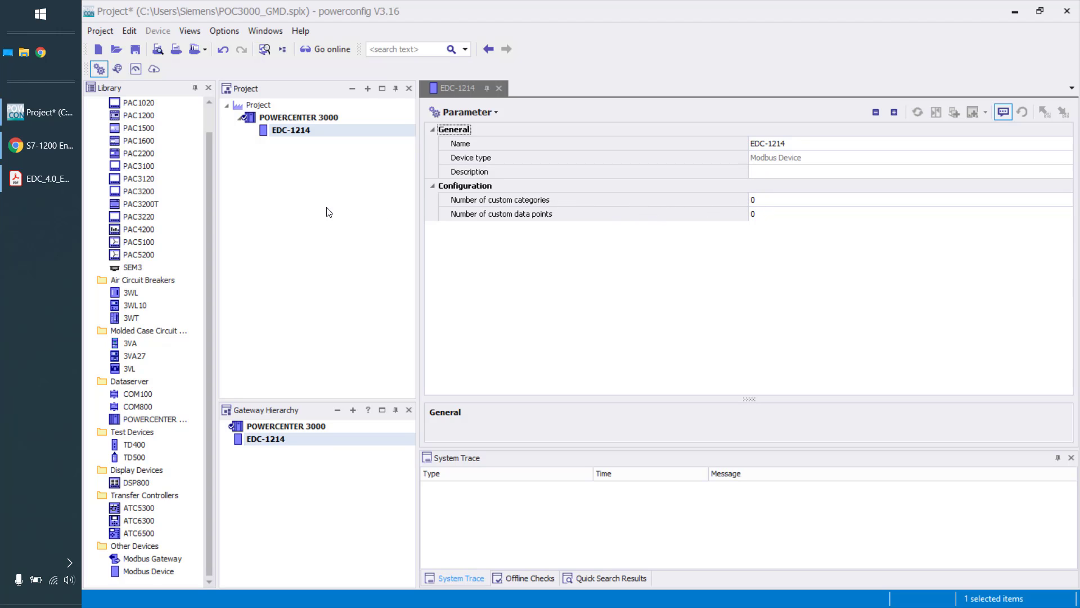
left_click(38, 178)
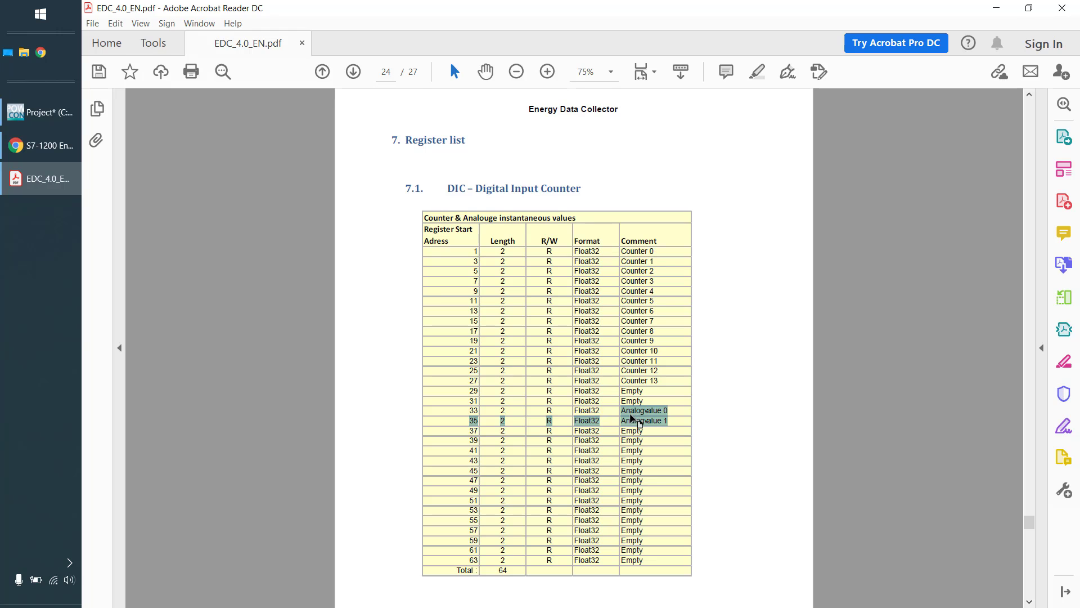
left_click(47, 120)
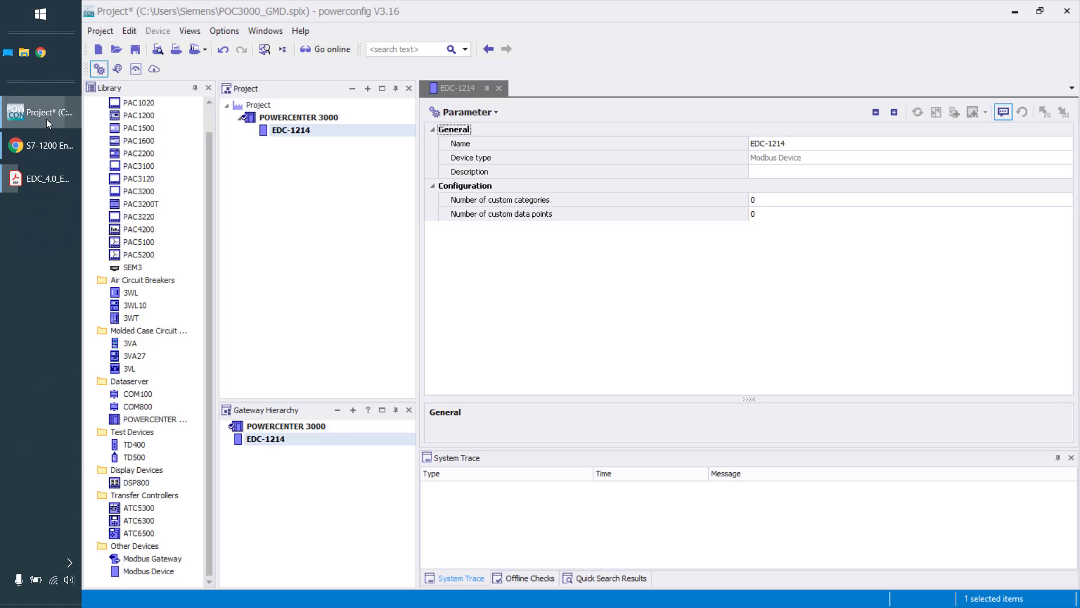
left_click(764, 198)
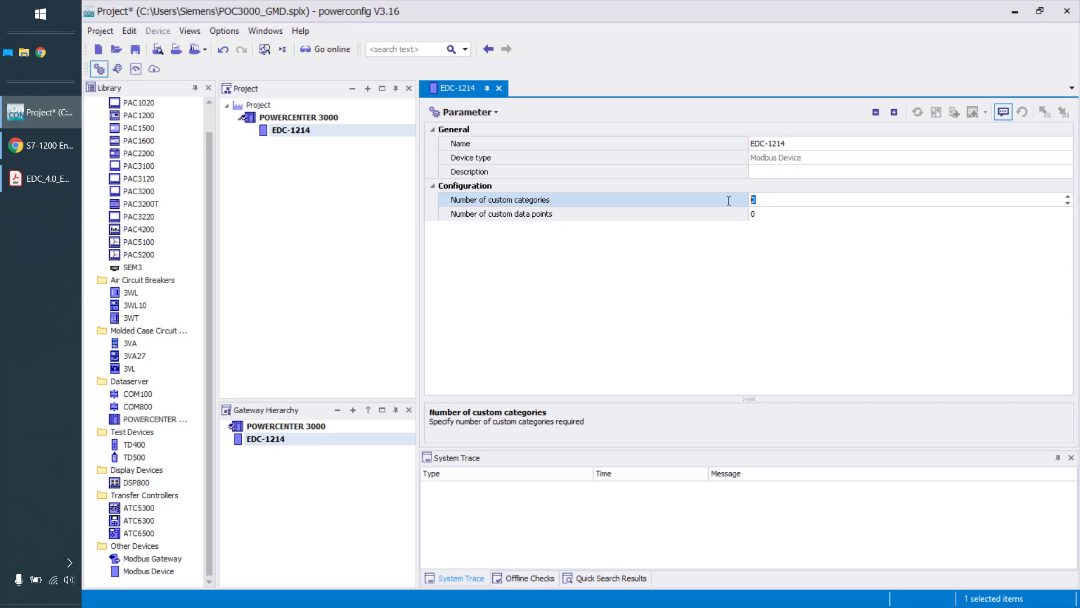
key("Return")
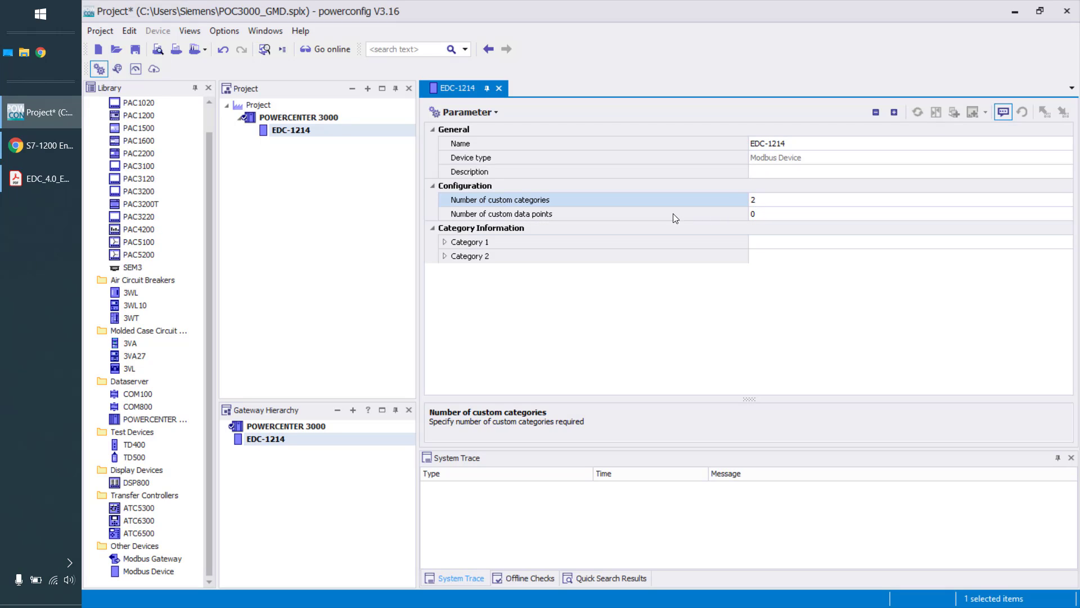
Name Category 1 "Energycounter" in both English and Deutsch
left_click(445, 242)
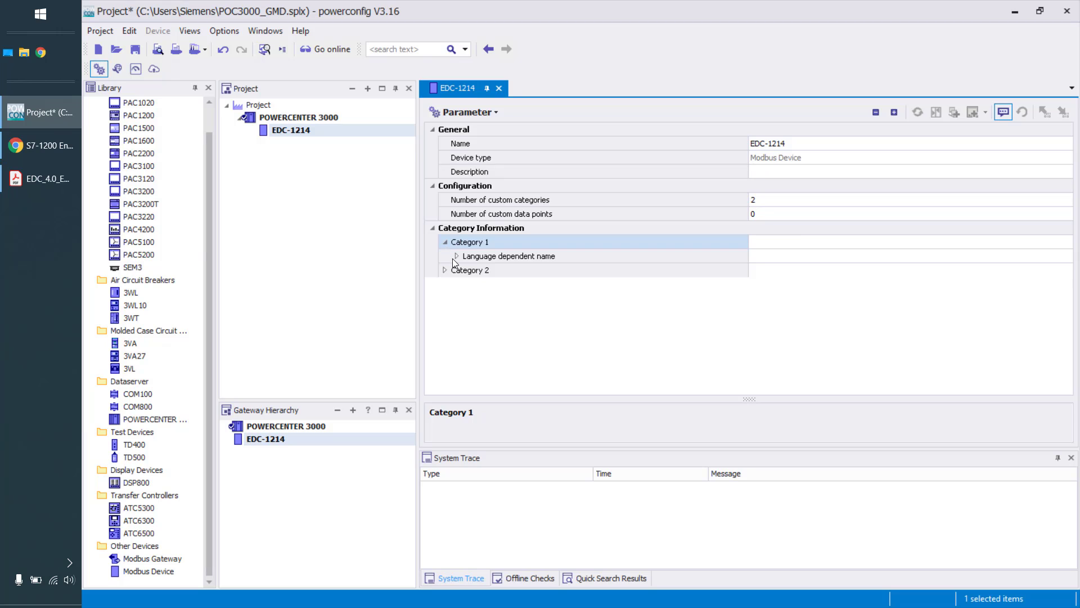
left_click(455, 257)
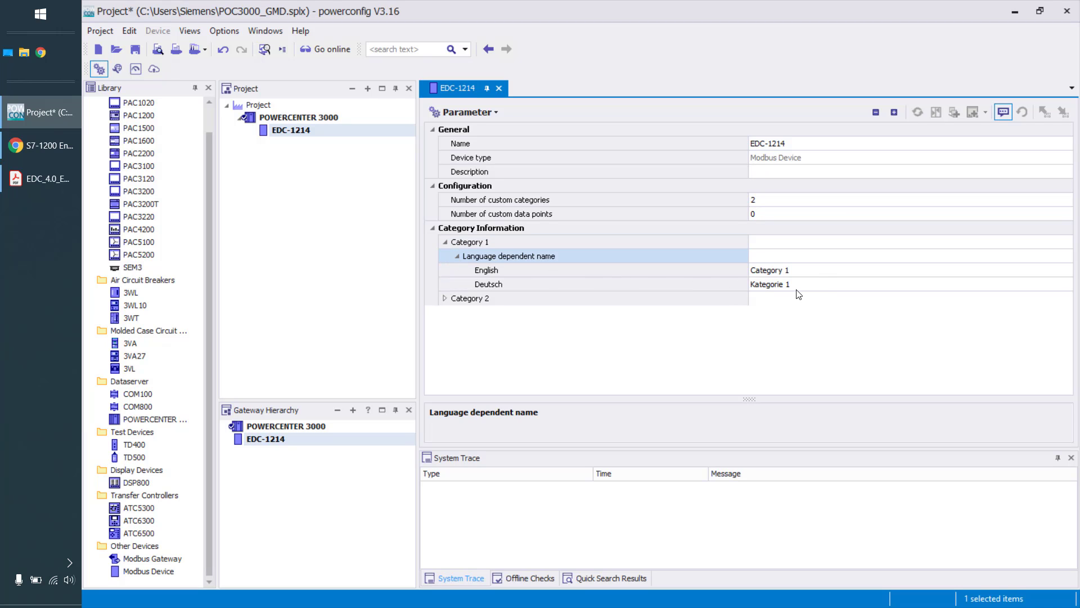
left_click(823, 270)
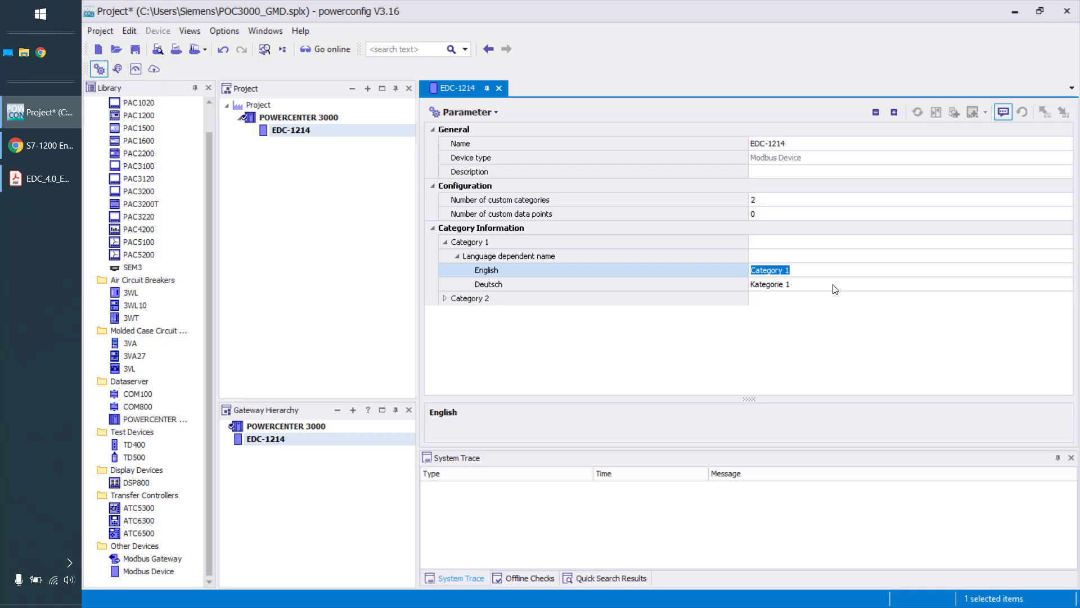
type("Energycounter")
key("Return")
key("ctrl+c")
left_click(799, 286)
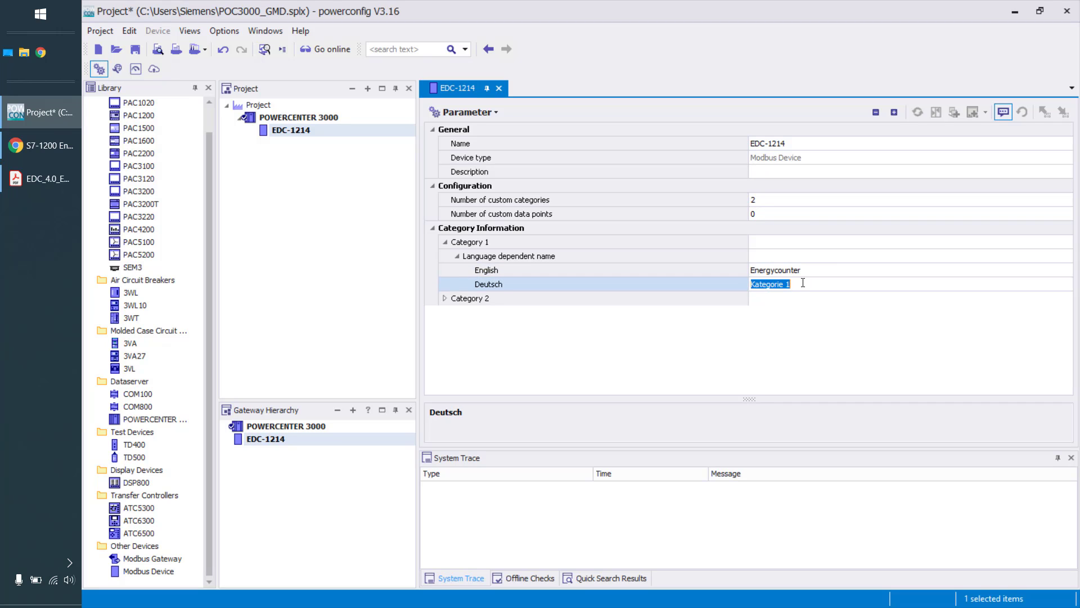
key("ctrl+v")
left_click(805, 300)
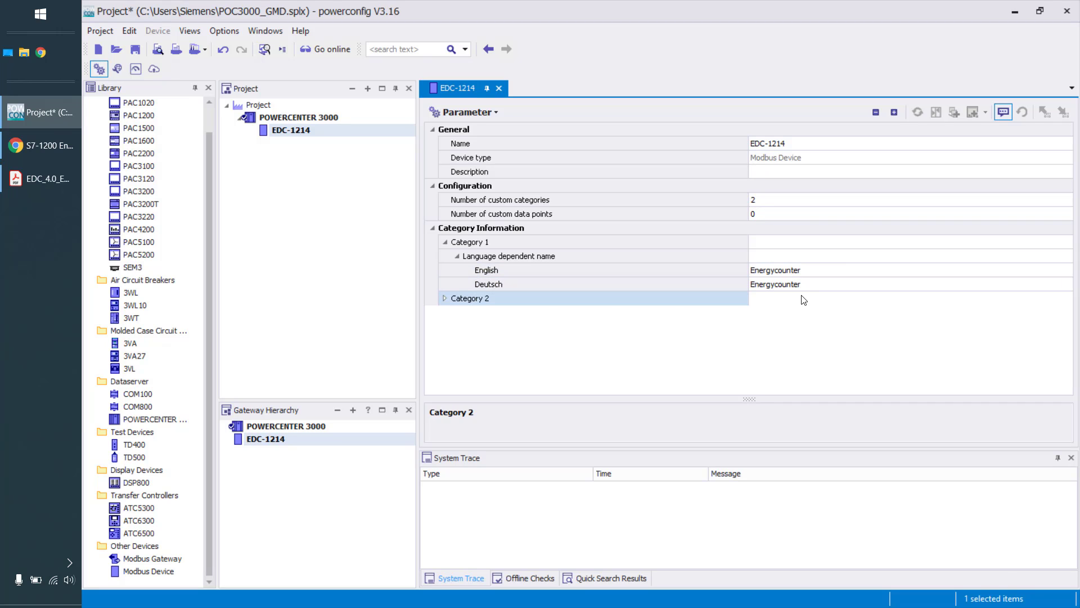
Name Category 2 "Analogue" in both English and Deutsch, and save the project
left_click(445, 298)
left_click(458, 312)
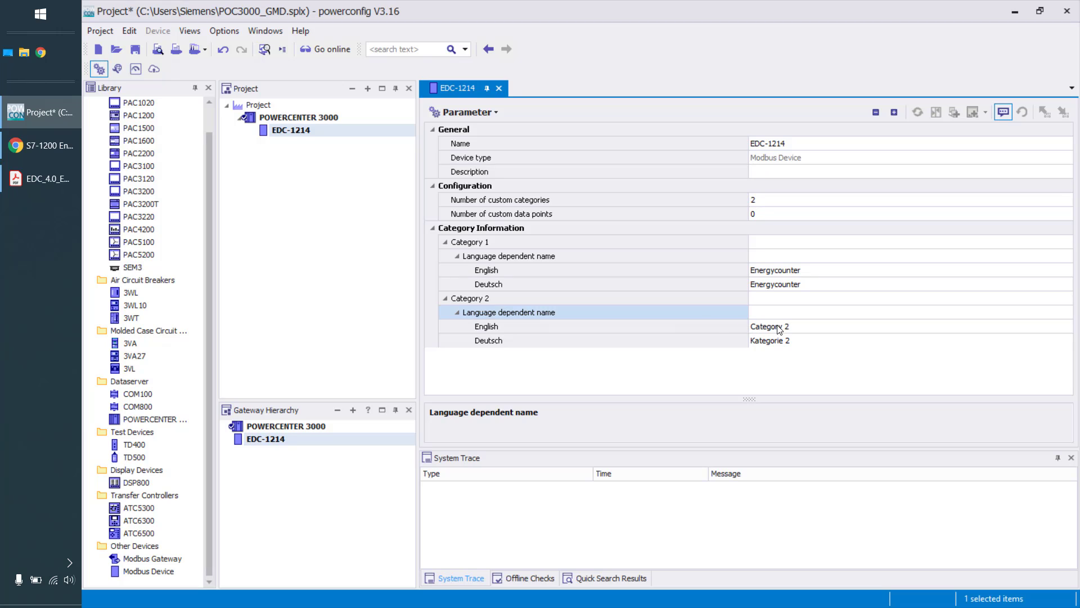
left_click(799, 327)
type("A")
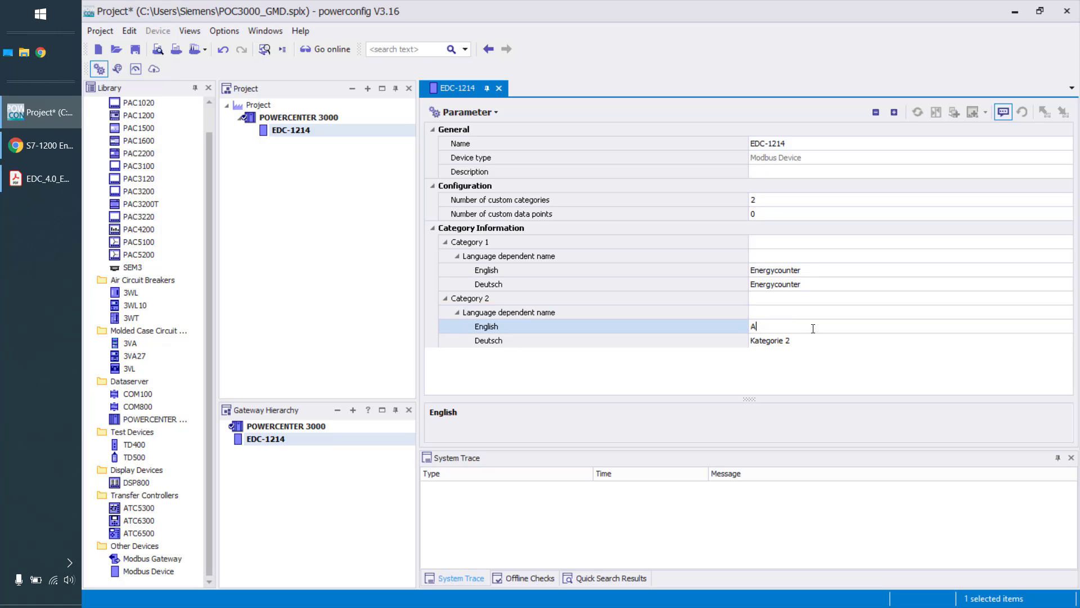
type("nalogue")
key("Return")
key("ctrl+c")
left_click(830, 341)
key("ctrl+v")
key("Up")
left_click(135, 49)
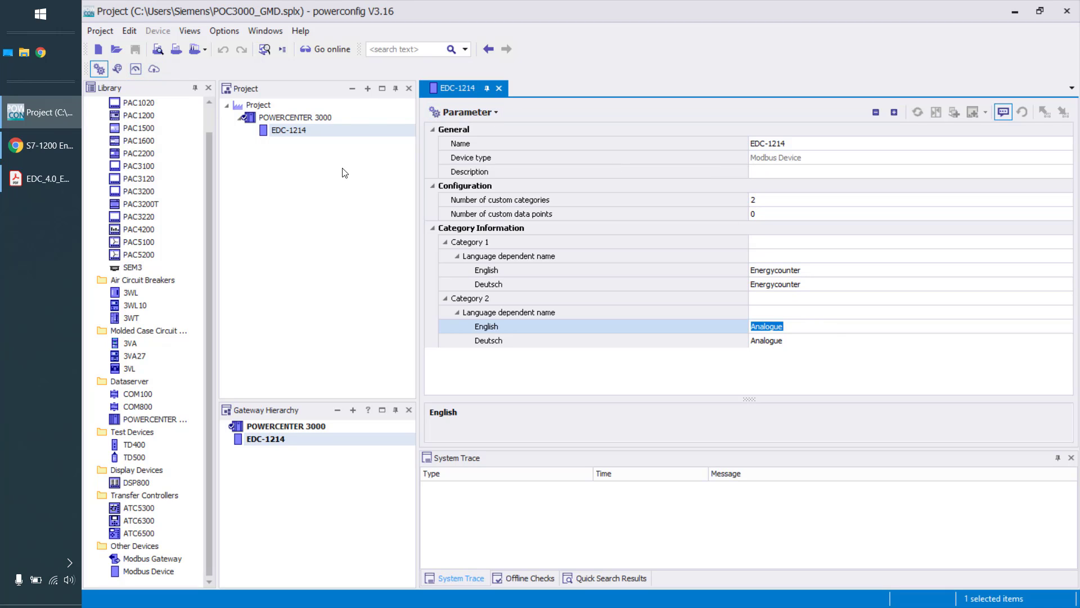
left_click(445, 242)
left_click(445, 256)
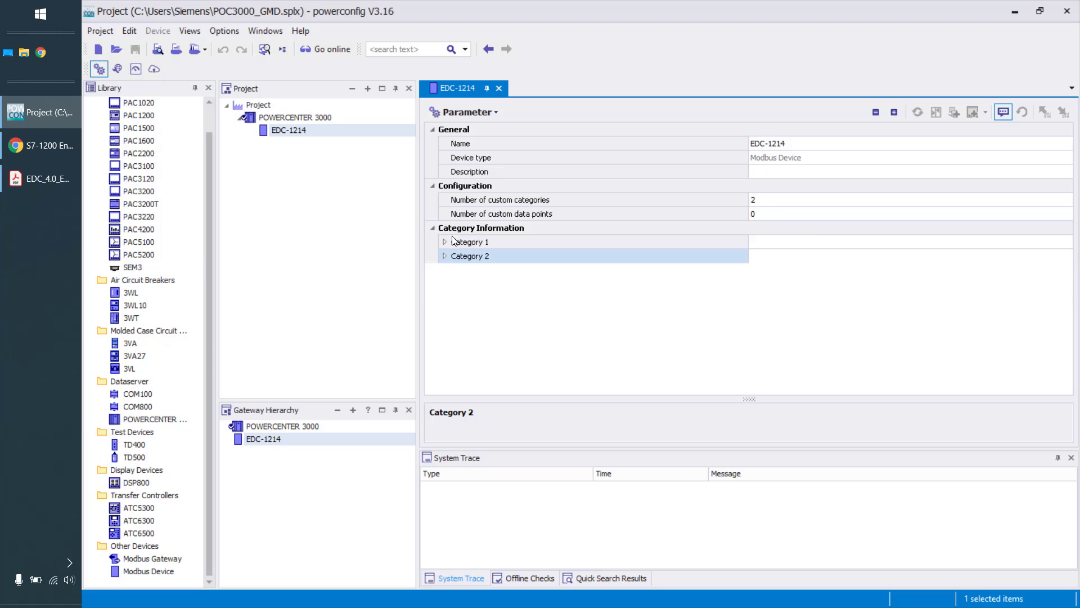
Check the counter and analogue registers in EDC_4.0_EN.pdf, and set EDC-1214's number of custom data points to 16 in powerconfig
left_click(491, 219)
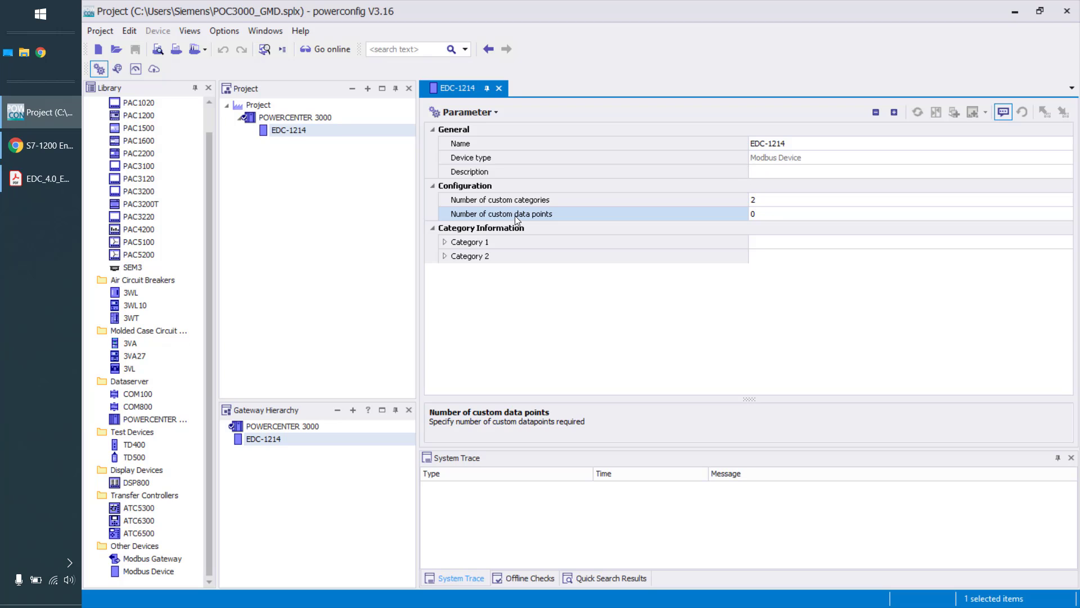
left_click(48, 180)
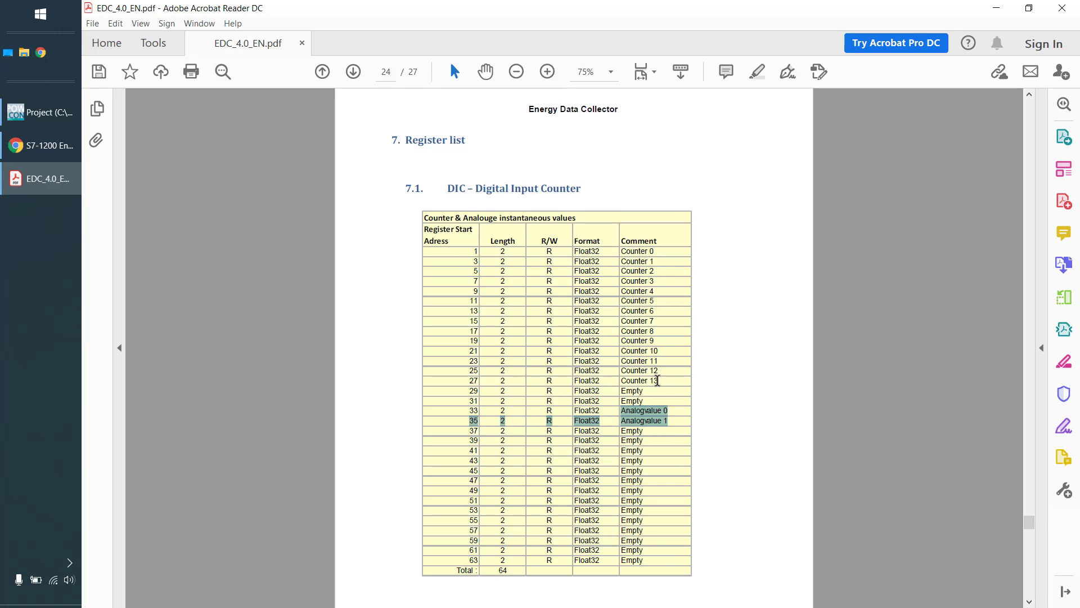
left_click(653, 412)
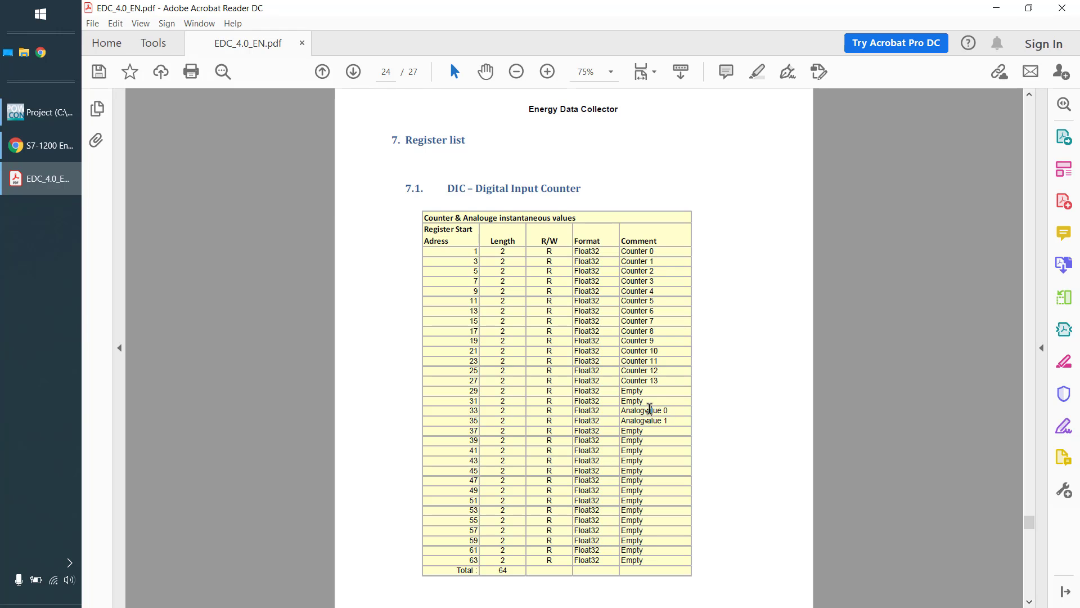
left_click_drag(651, 412, 669, 423)
left_click(656, 374)
left_click(53, 116)
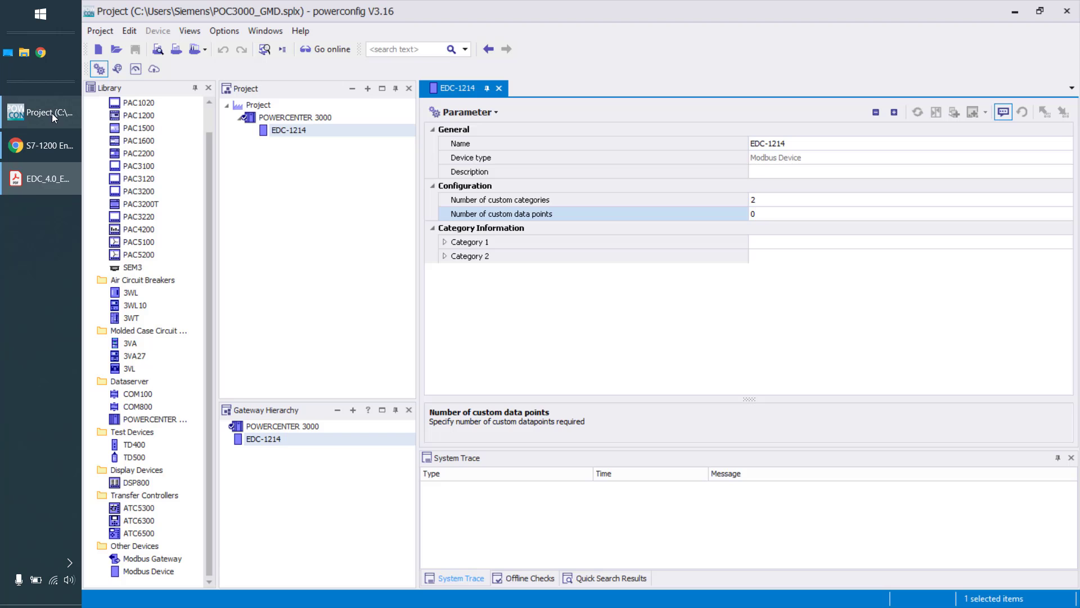
left_click(773, 214)
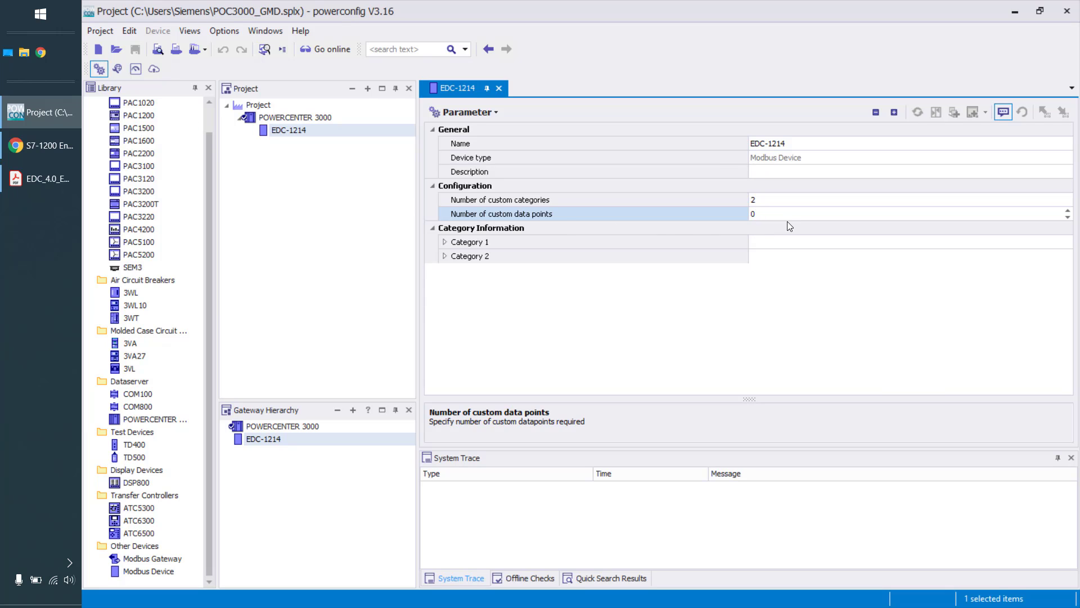
type("16")
key("Return")
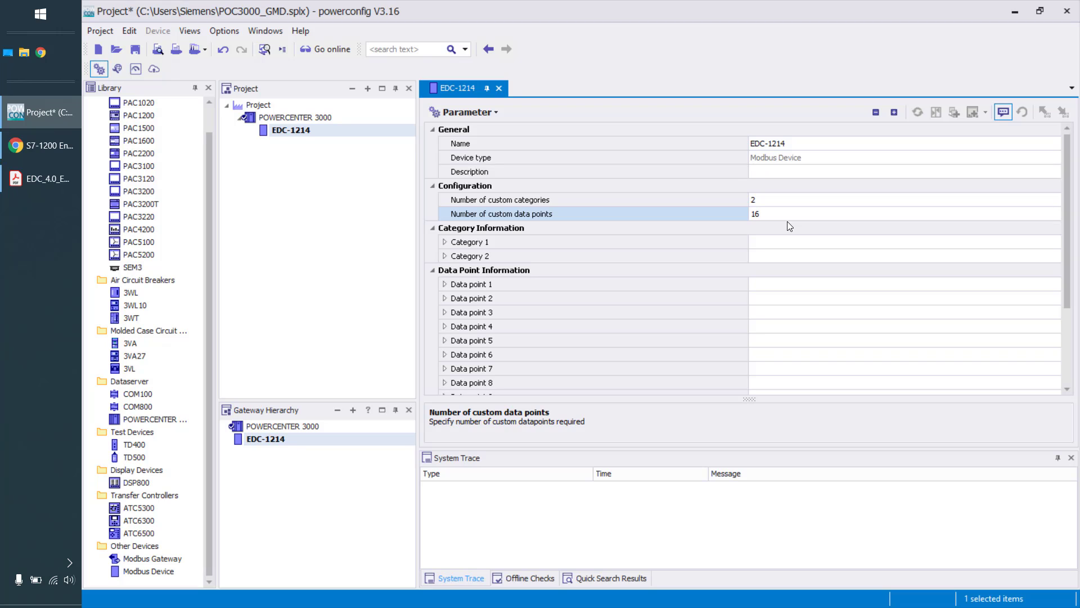
Review the list of custom data points for EDC-1214 and save the project
left_click(481, 286)
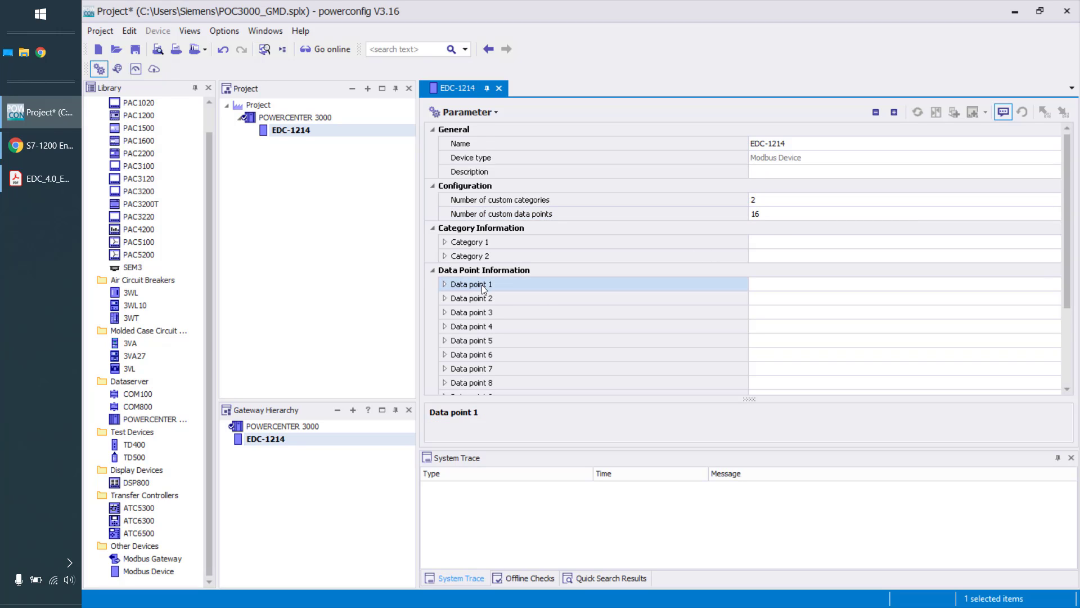
scroll(482, 285, "down", 3)
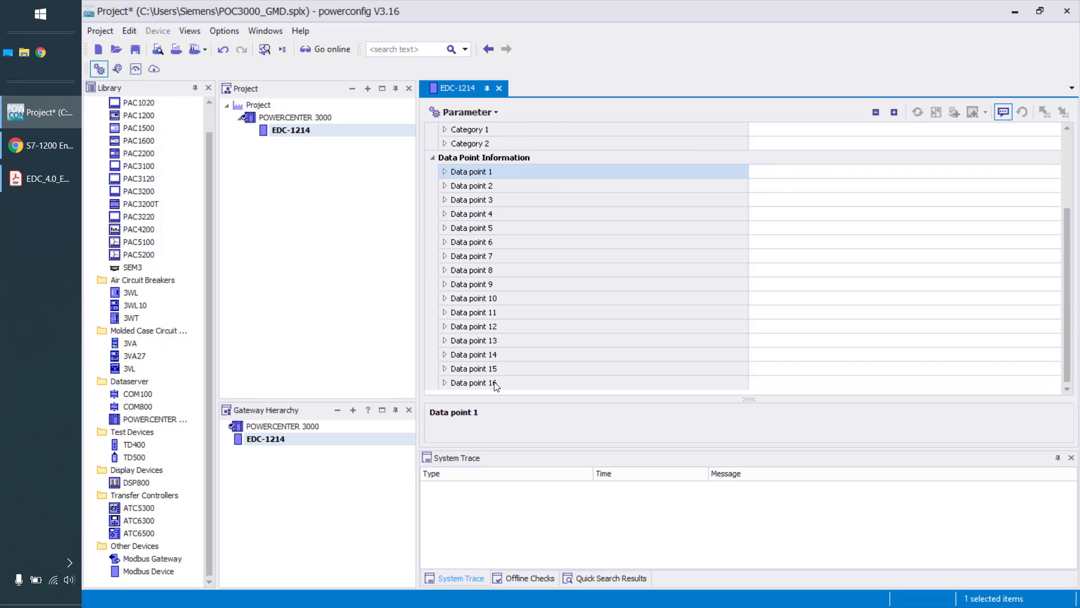
scroll(495, 369, "up", 3)
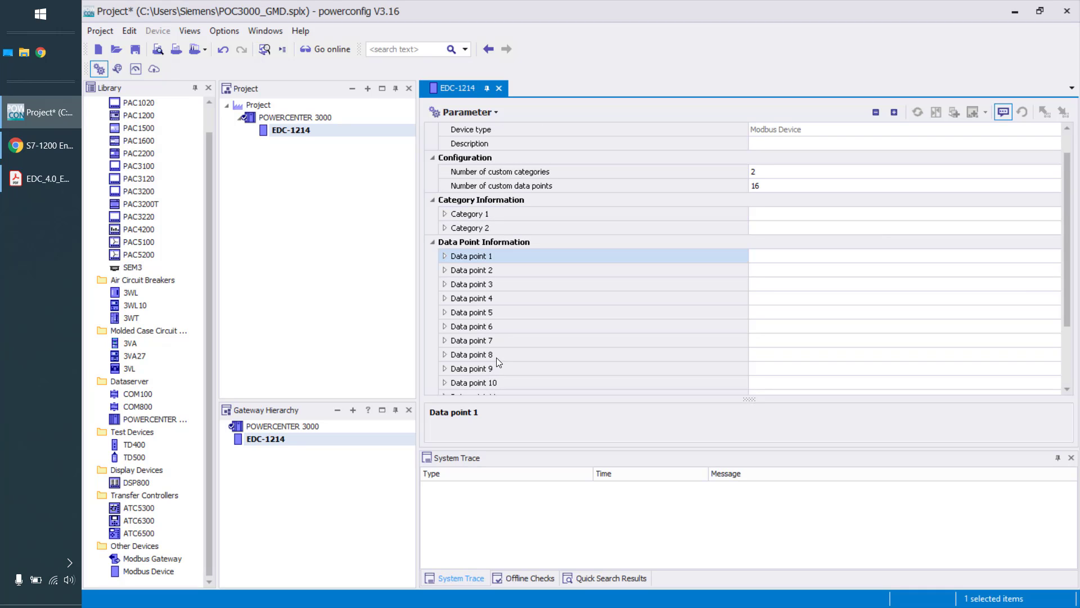
left_click(135, 49)
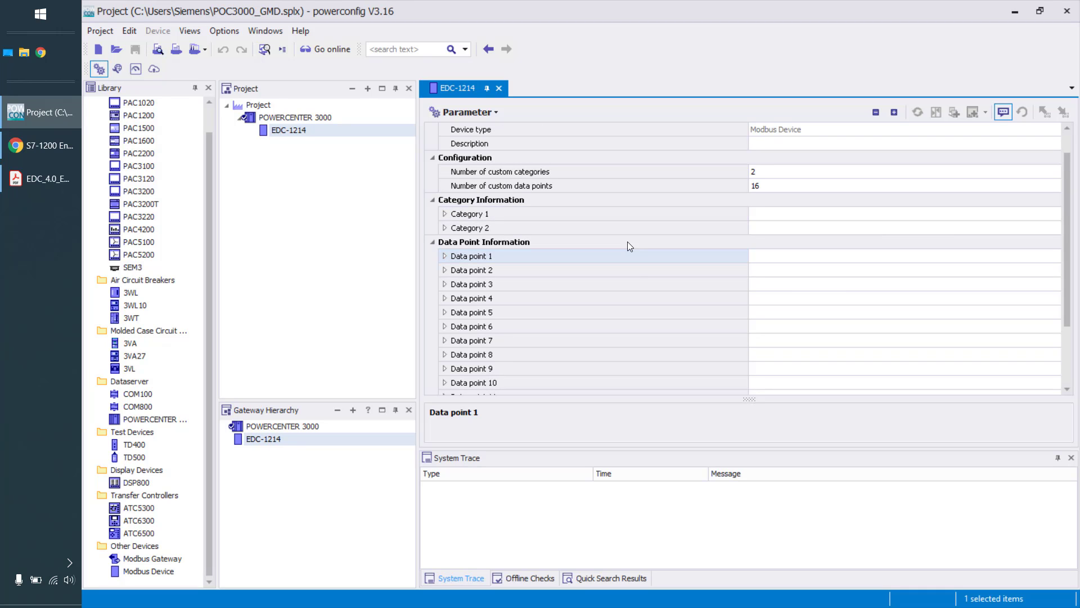
Name data point 1 "Energycounter 00" in both English and Deutsch
left_click(445, 256)
scroll(477, 261, "down", 1)
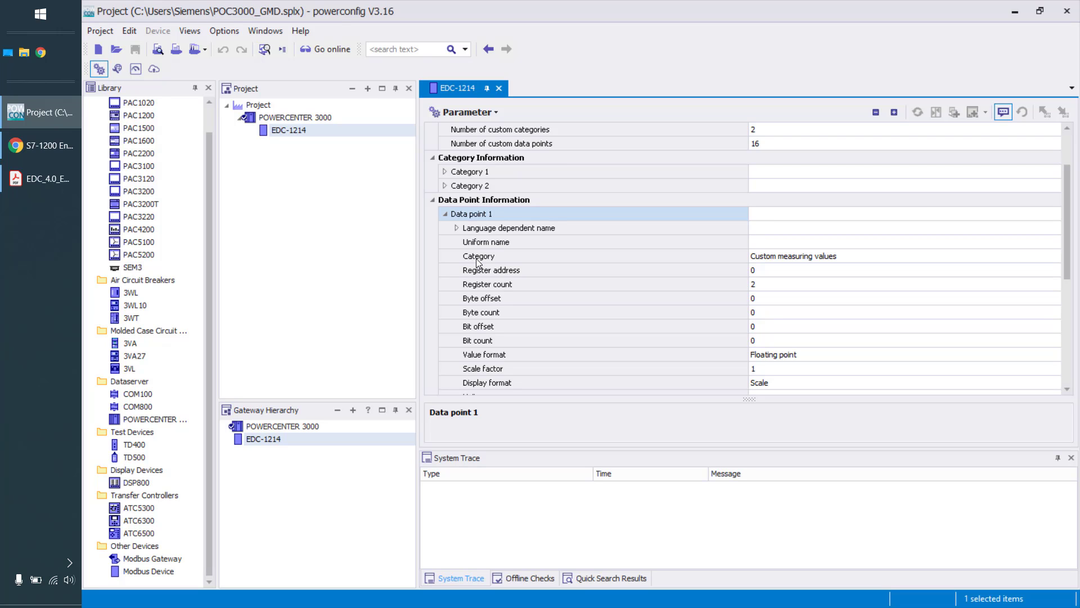
scroll(477, 261, "down", 1)
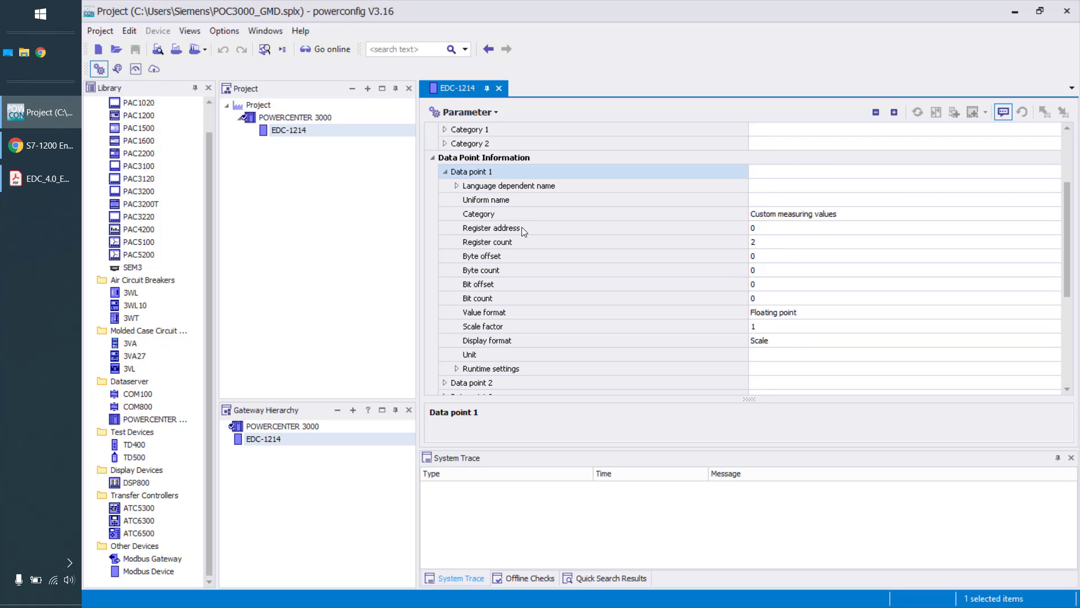
left_click(457, 186)
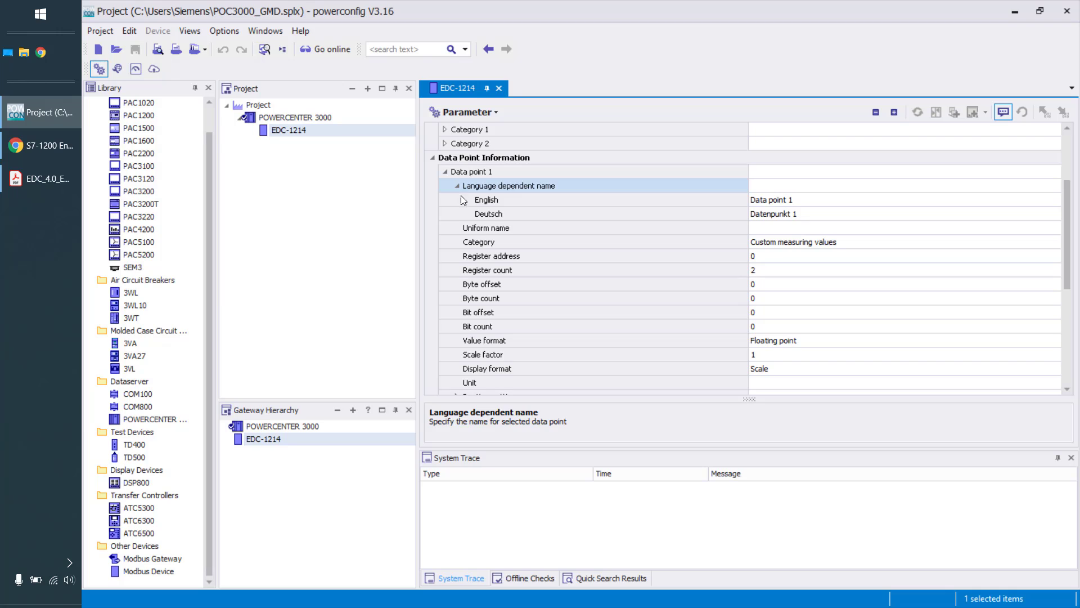
left_click(852, 200)
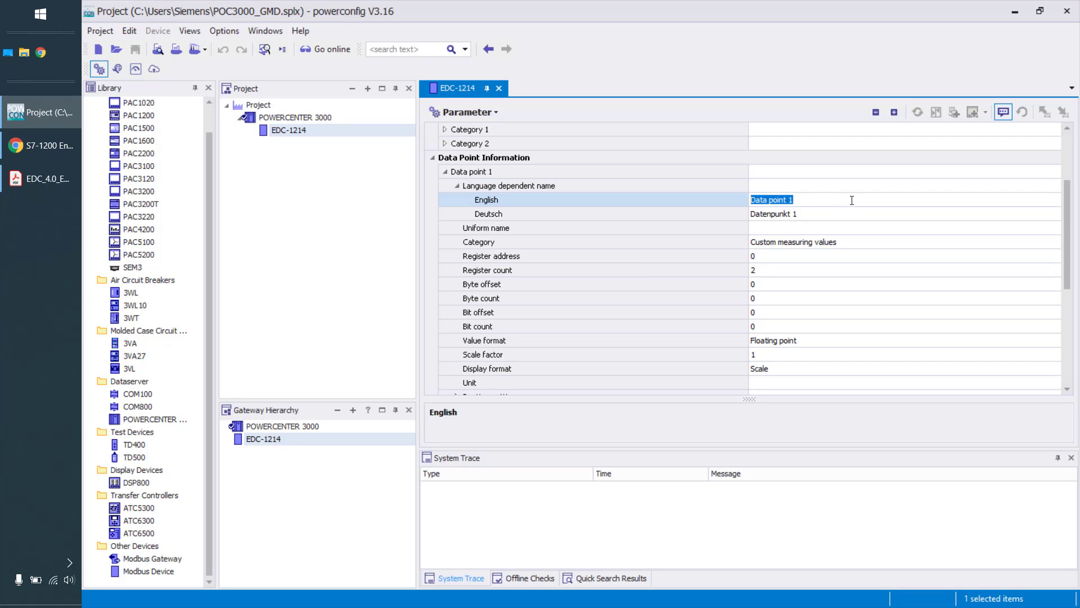
type("Energycounter 00")
key("Return")
key("ctrl+c")
left_click(807, 214)
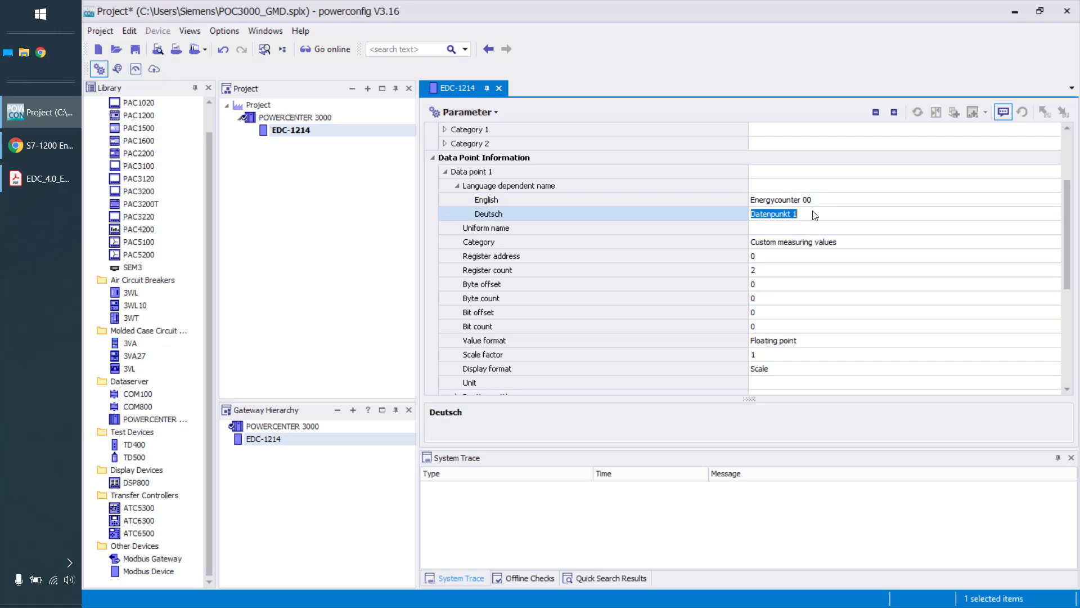
key("ctrl+v")
left_click(485, 230)
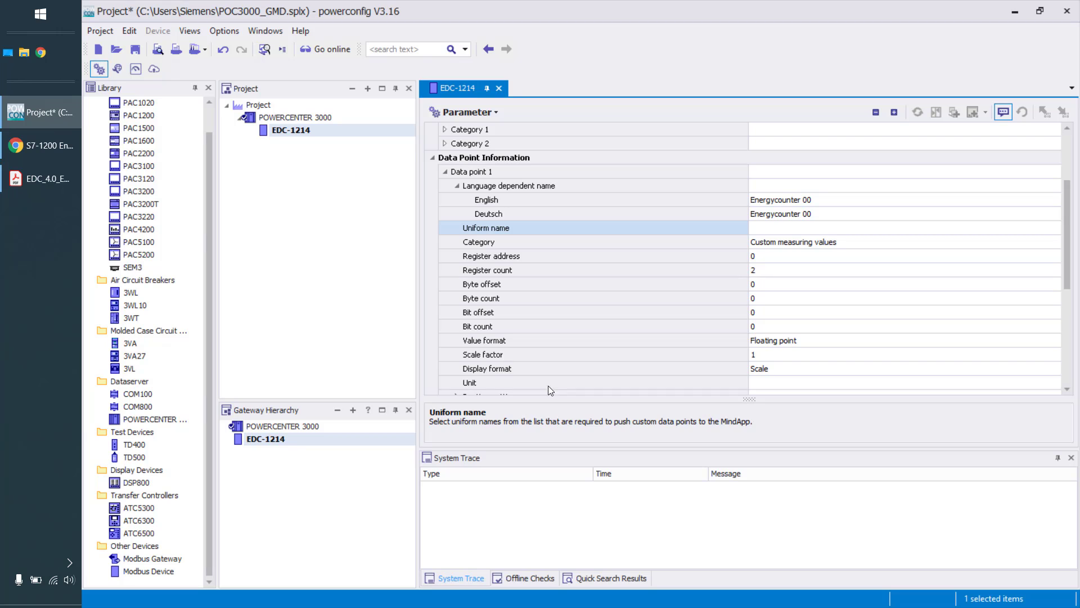
Assign data point 1 to the Energycounter category
left_click(546, 243)
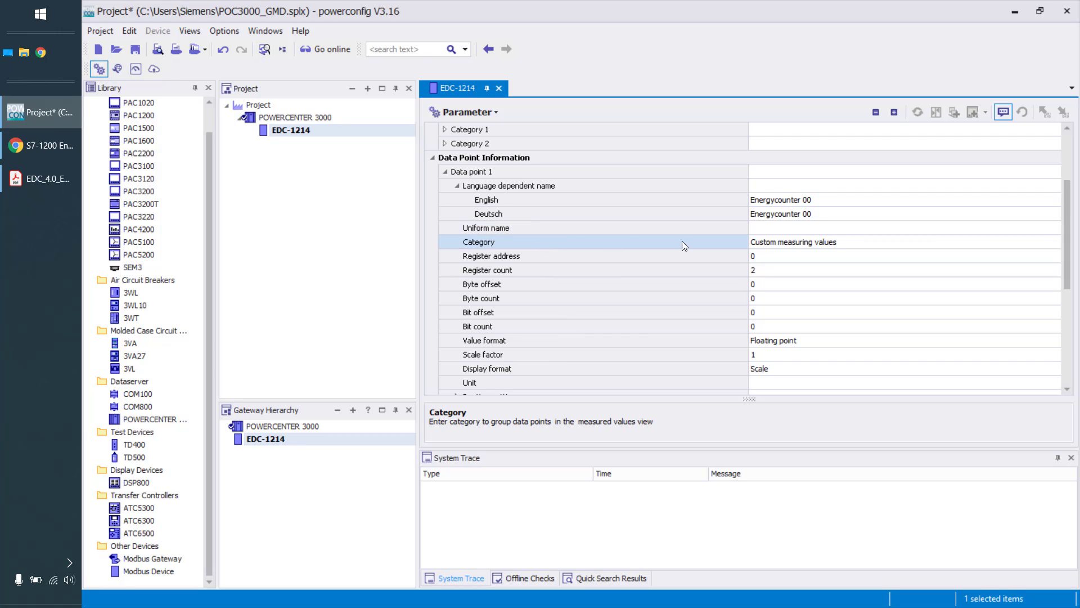
left_click(802, 242)
left_click(1056, 242)
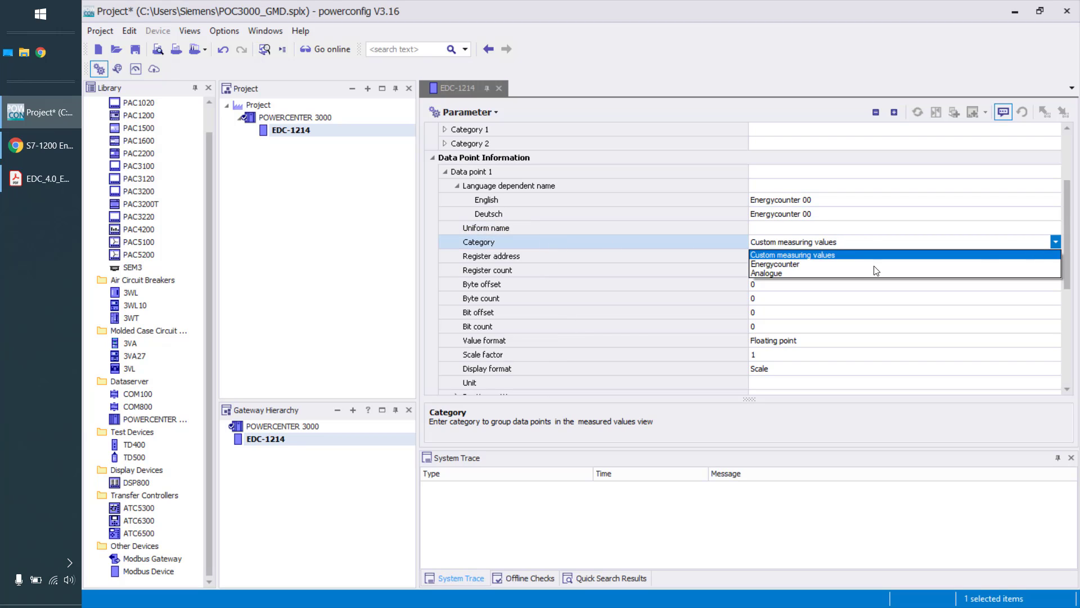
left_click(785, 264)
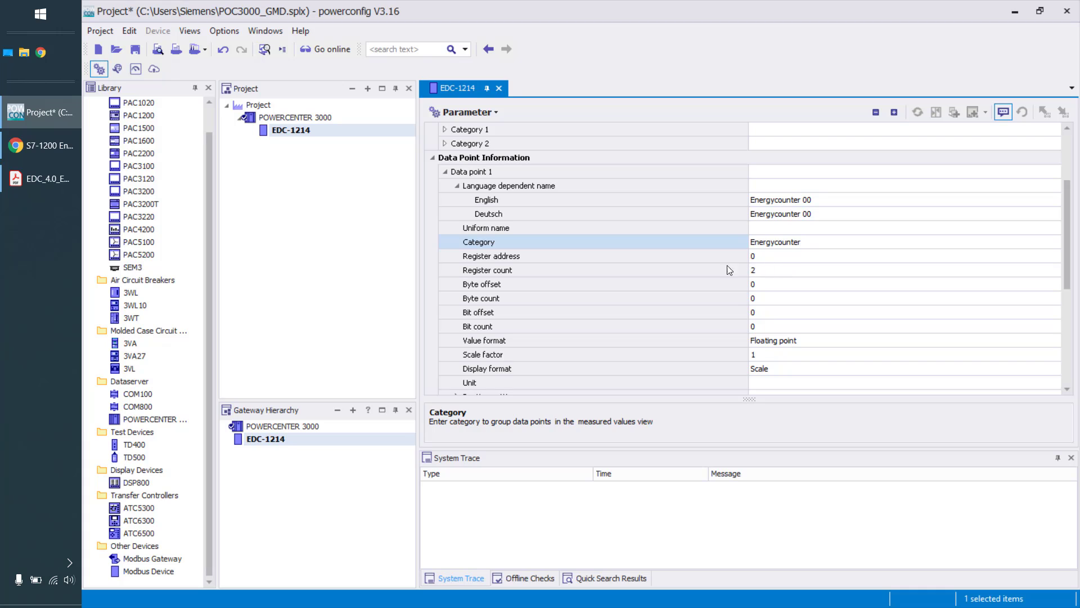
Look up Counter 0's start address in EDC_4.0_EN.pdf, and set data point 1's register address to 1 in powerconfig
left_click(674, 260)
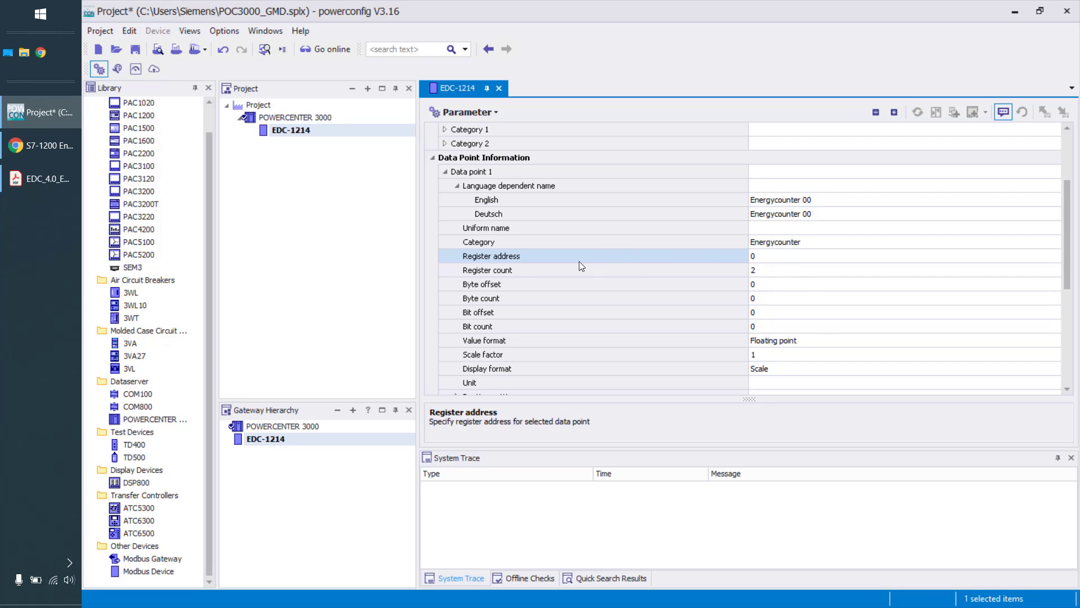
left_click(43, 178)
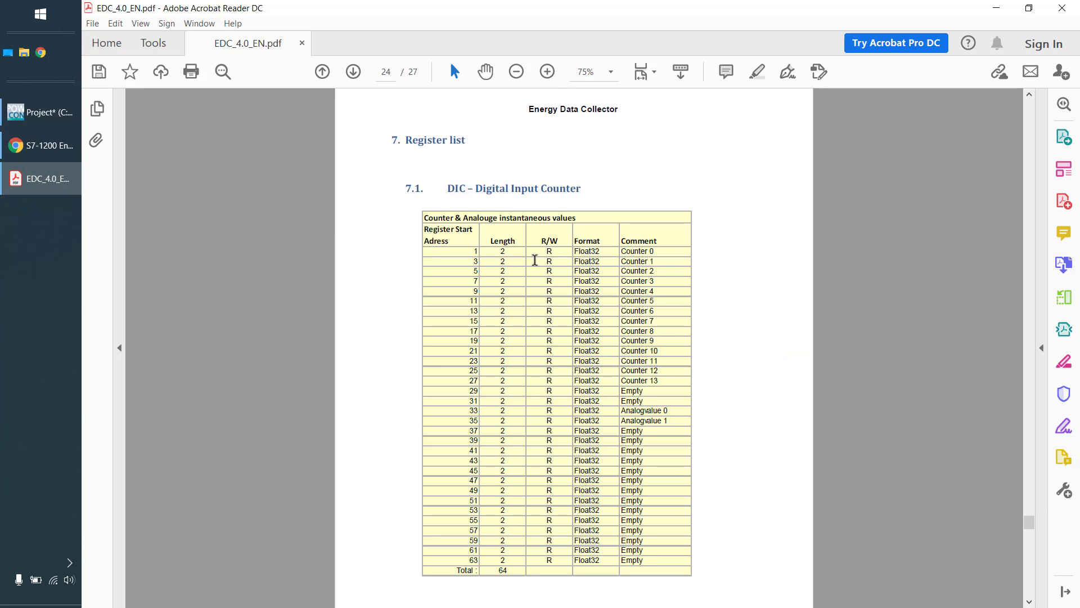
double_click(477, 252)
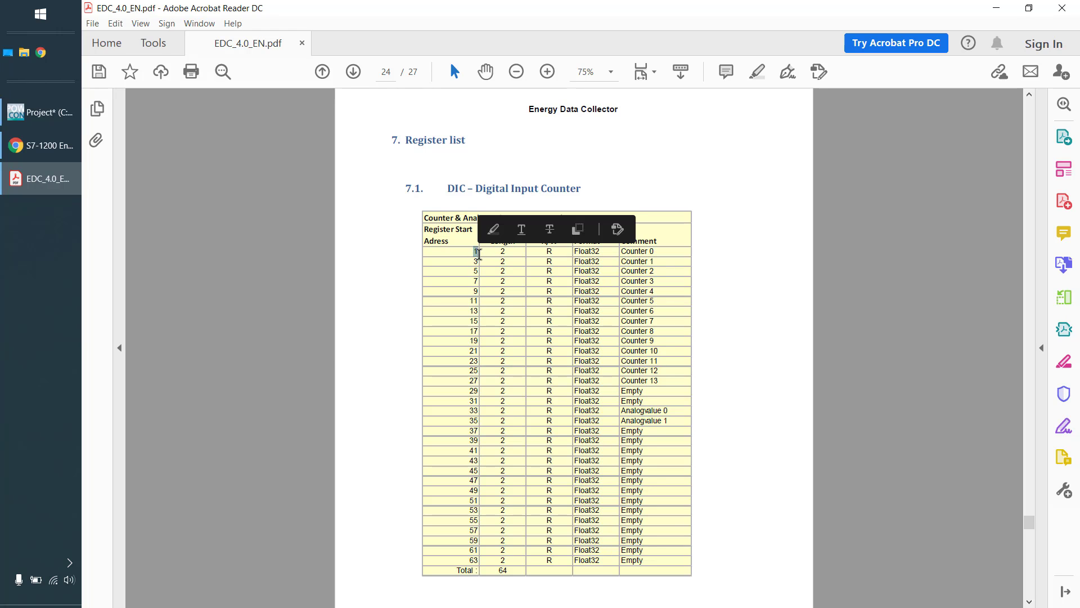
left_click(476, 250)
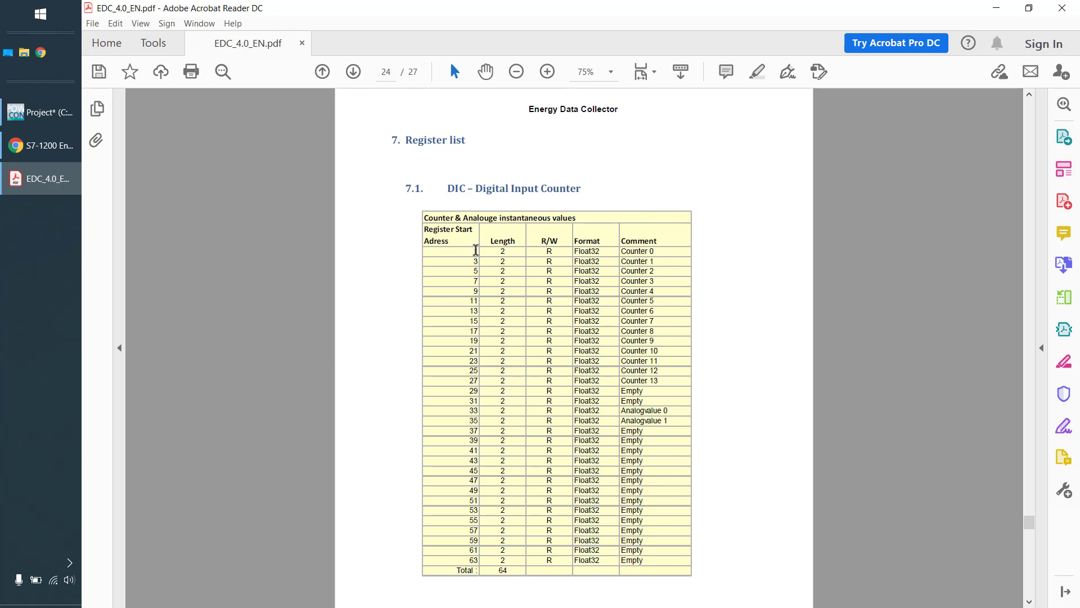
left_click(44, 116)
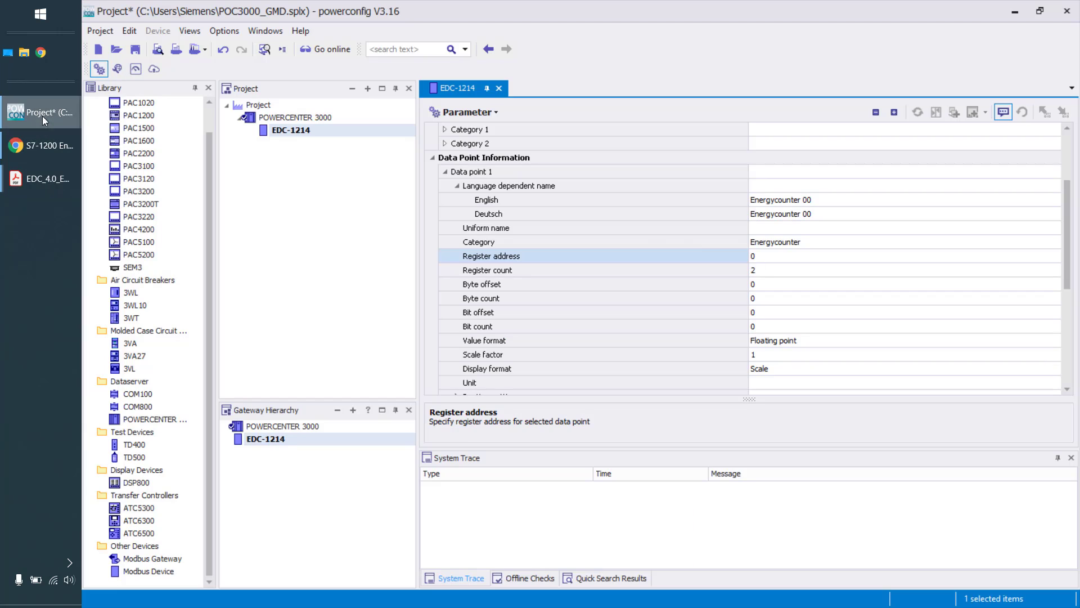
left_click(757, 256)
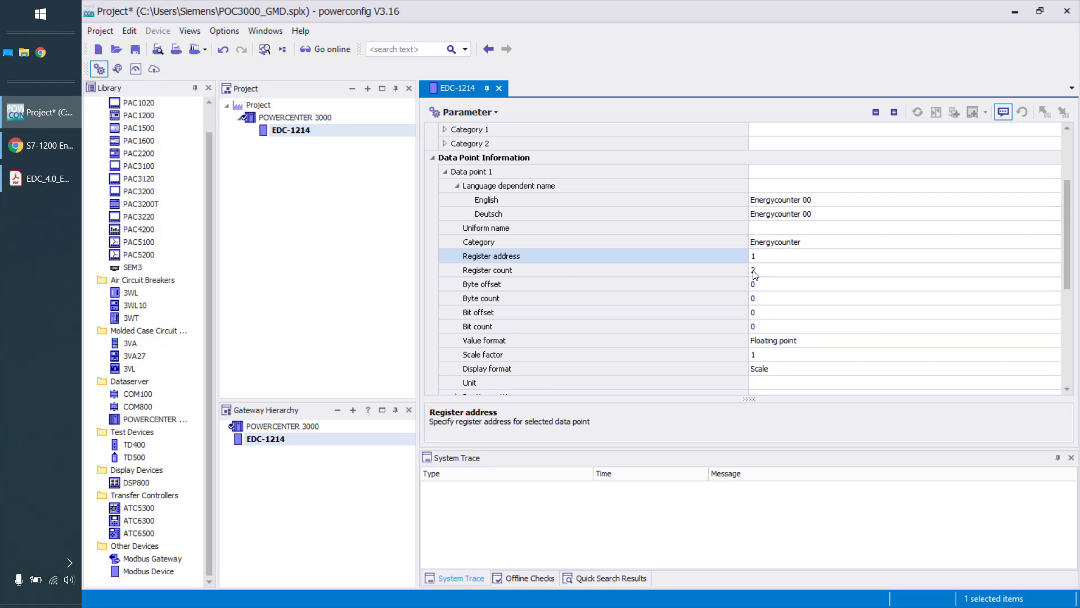
Check the counter length and format in EDC_4.0_EN.pdf against data point 1's register count, value format, byte and bit settings in powerconfig
left_click(53, 176)
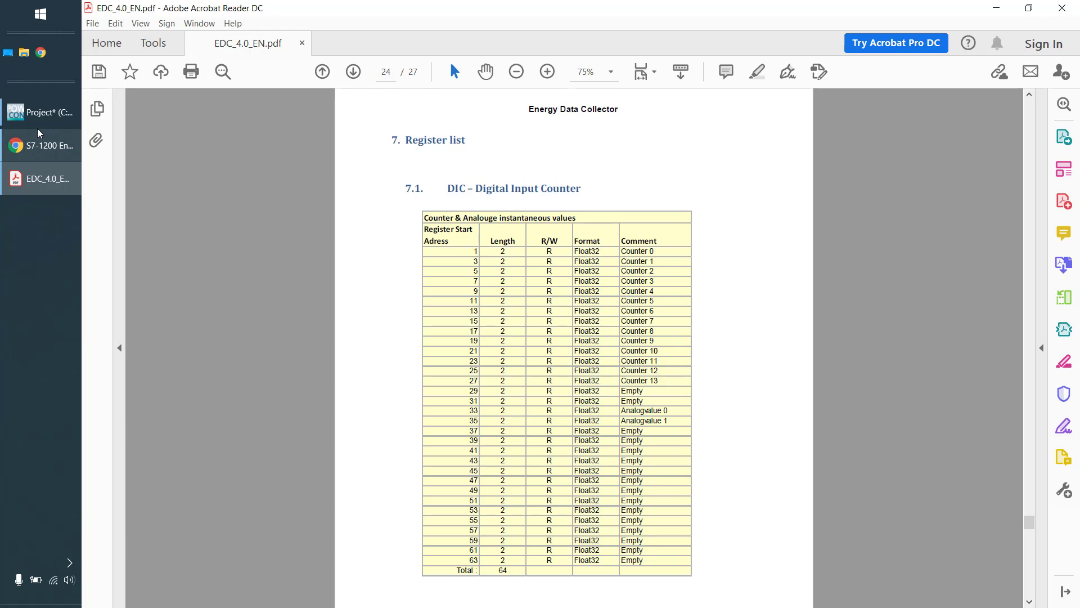
left_click(39, 113)
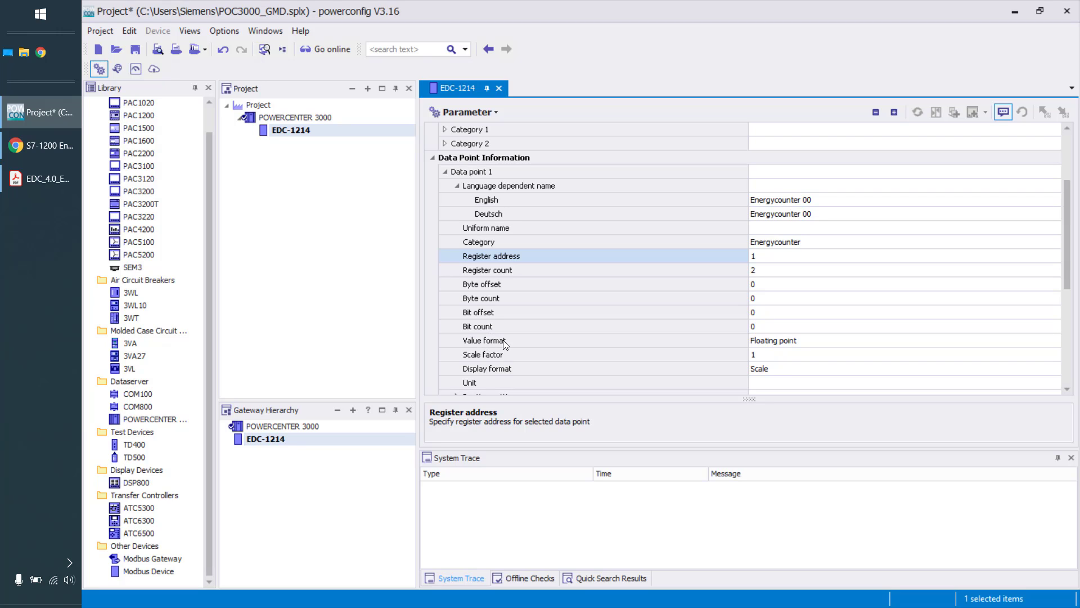
left_click(802, 342)
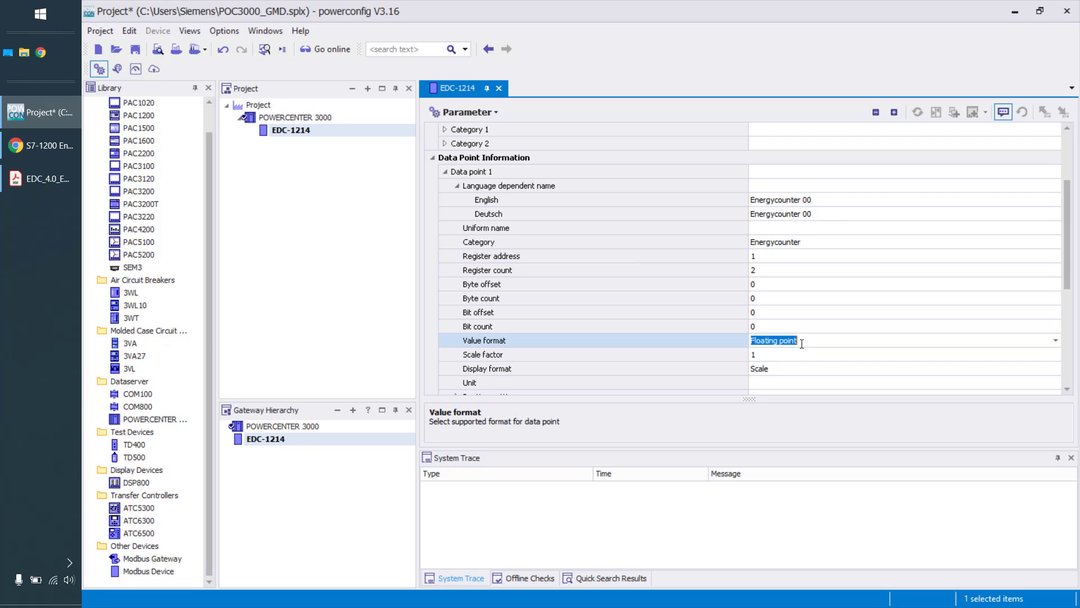
left_click(1055, 341)
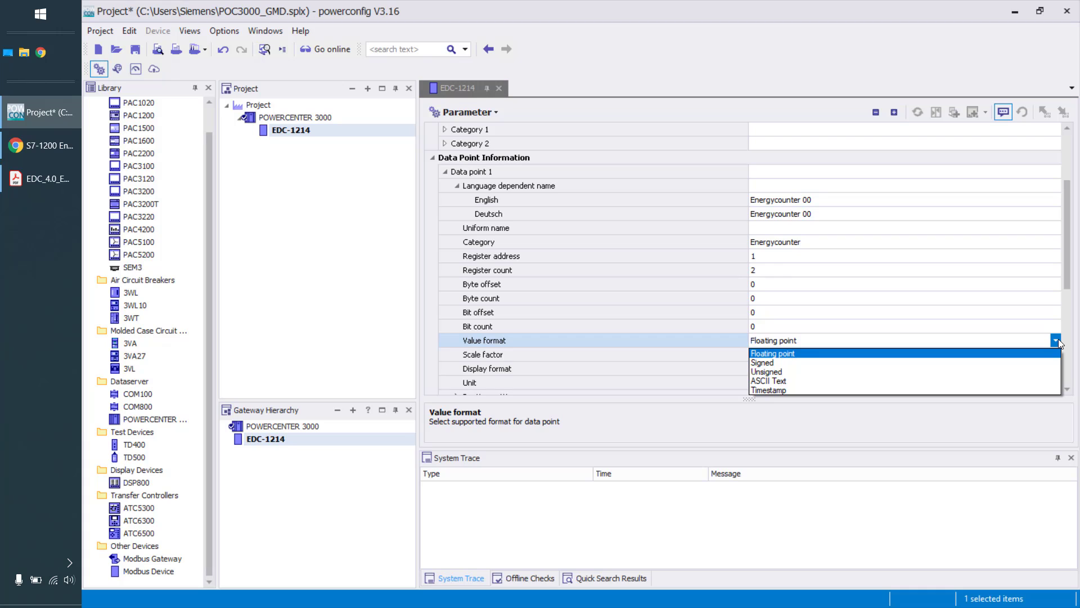
left_click(1057, 341)
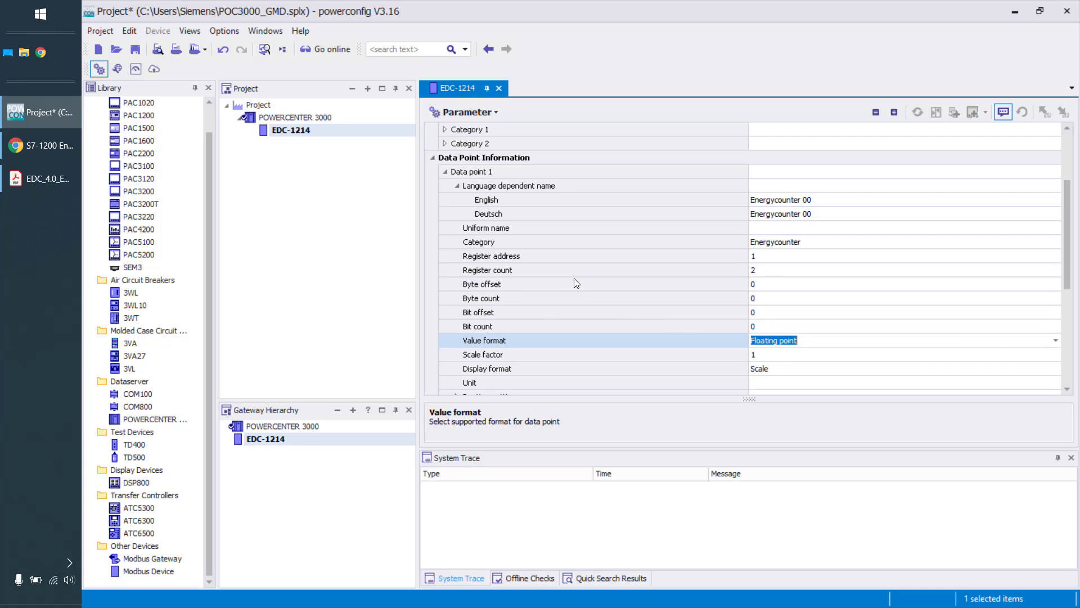
left_click(725, 290)
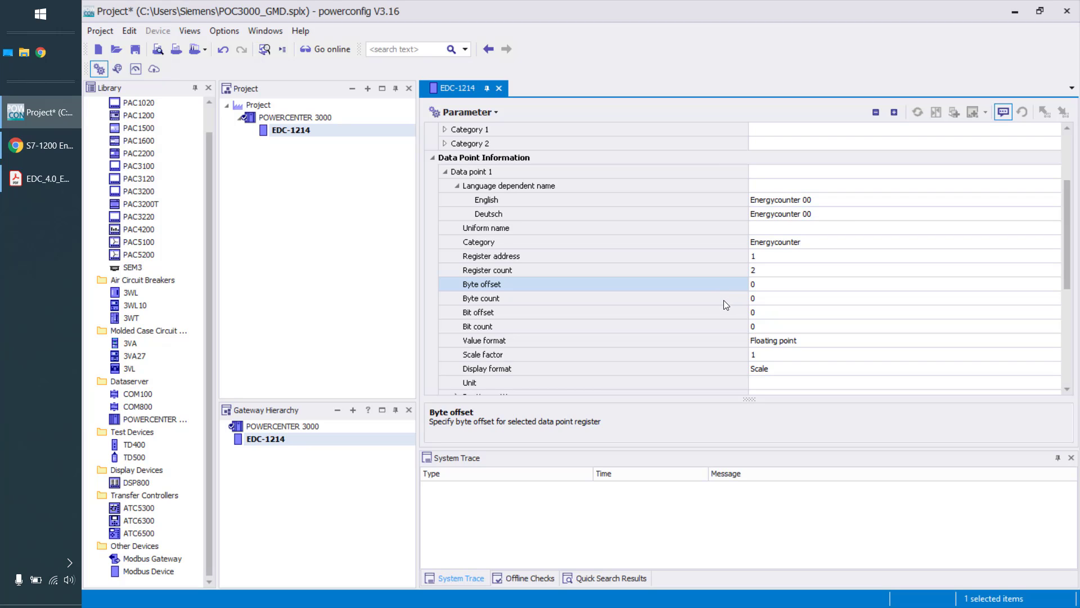
left_click(721, 325)
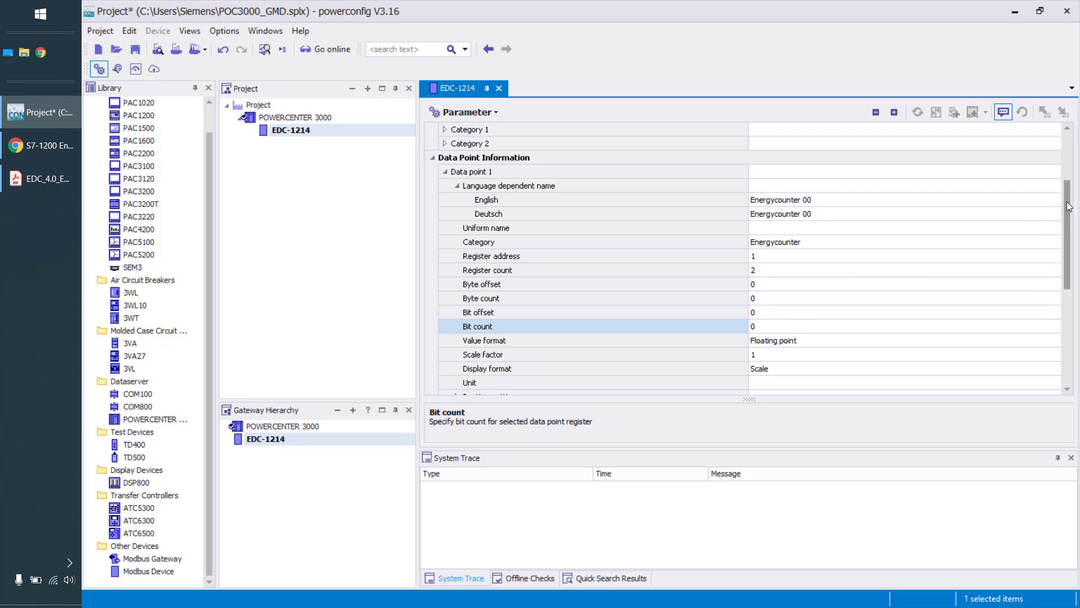
Set the unit of data point 1 to kWh
left_click_drag(1070, 204, 1071, 264)
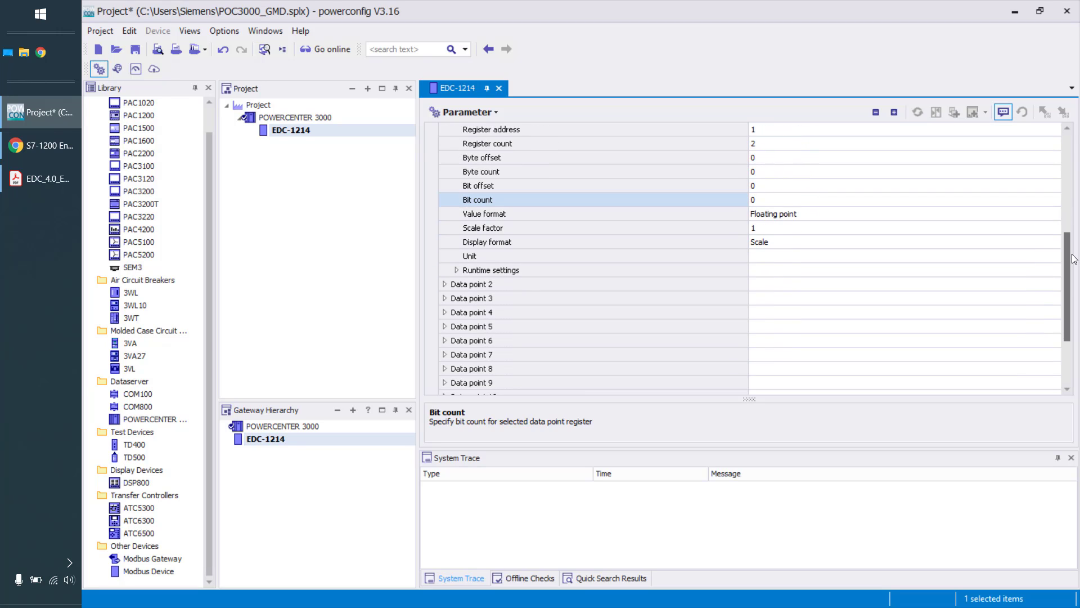
left_click(763, 259)
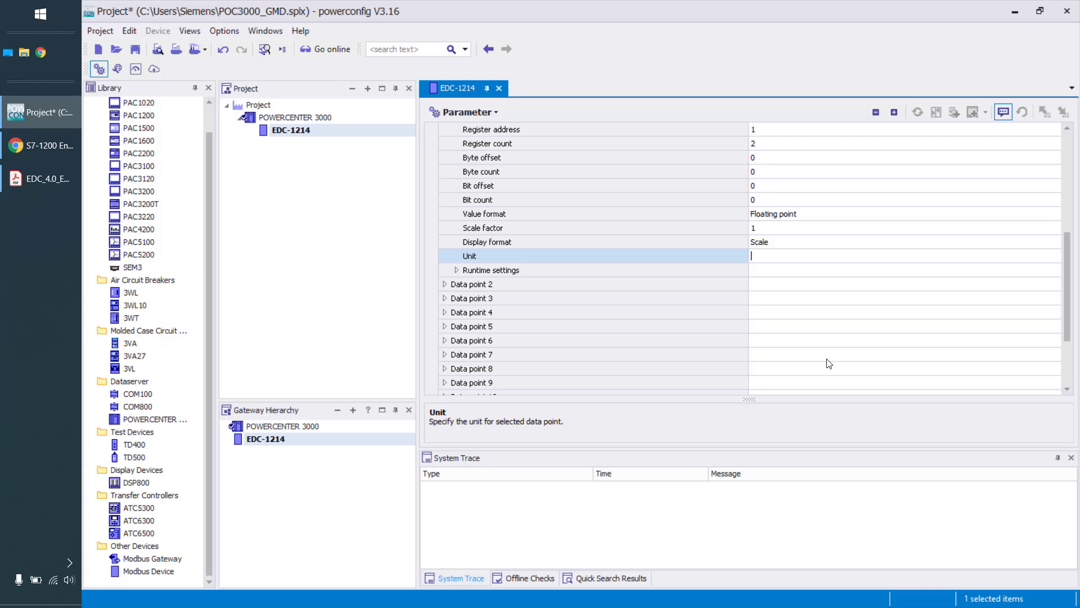
type("kWh")
left_click(610, 239)
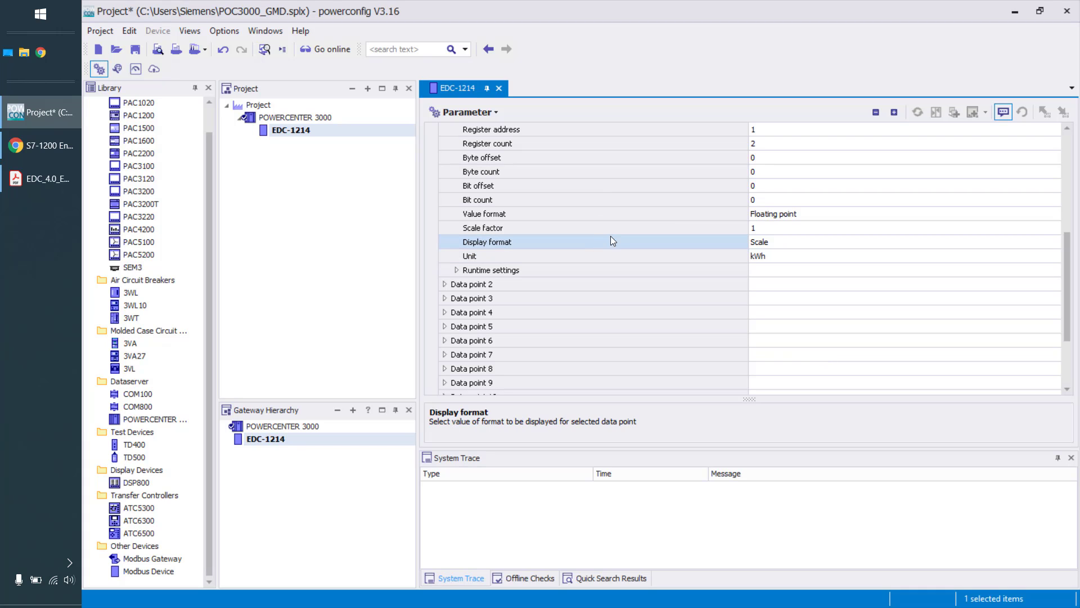
Set the display format of data point 1 to X
left_click(782, 242)
left_click(1055, 242)
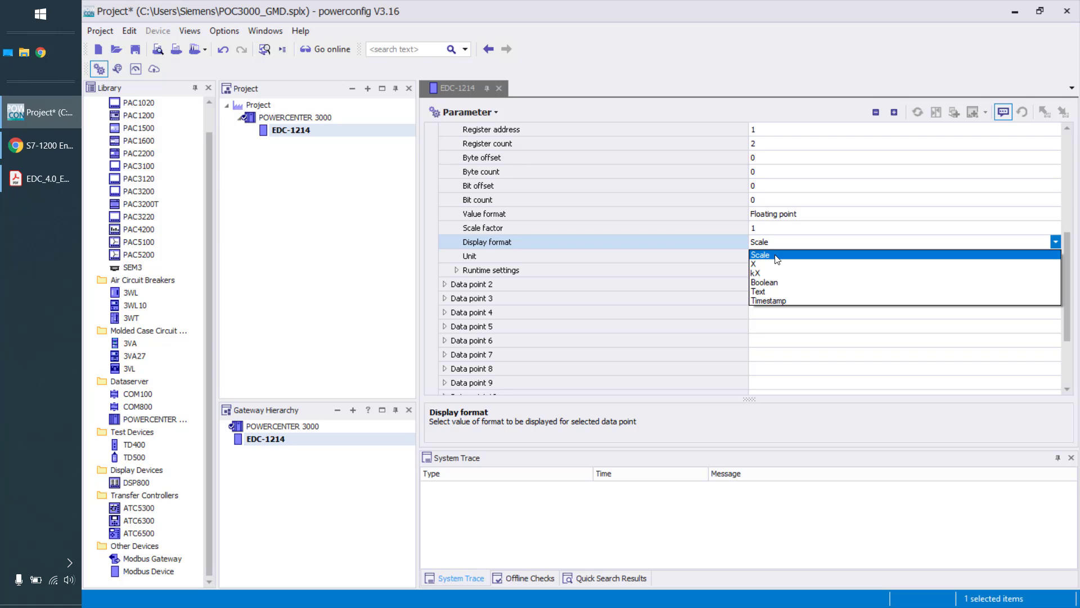
left_click(777, 260)
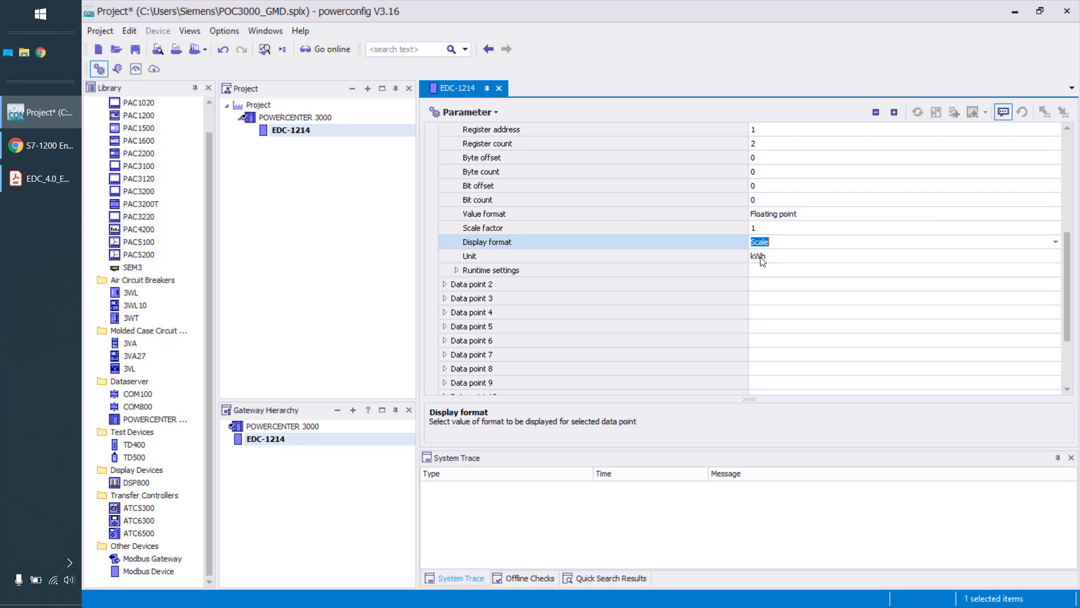
left_click(1055, 242)
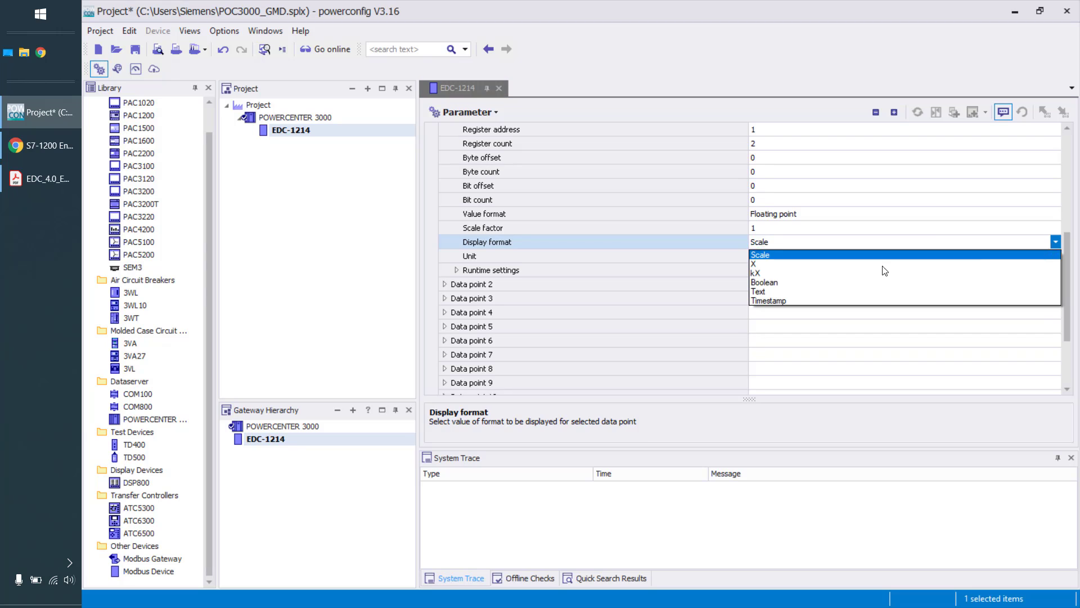
left_click(762, 264)
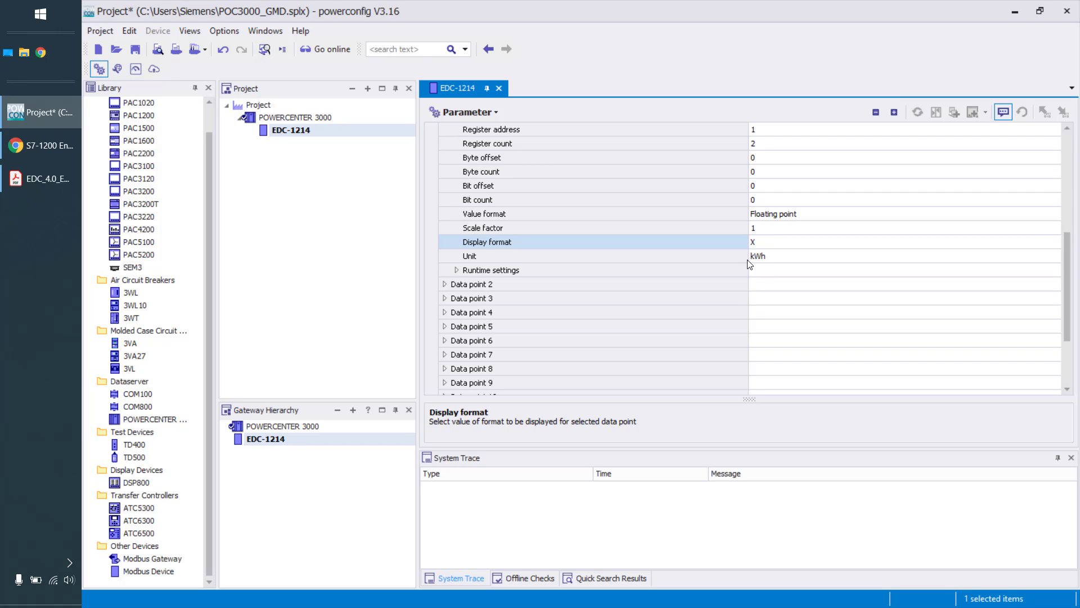
left_click(732, 258)
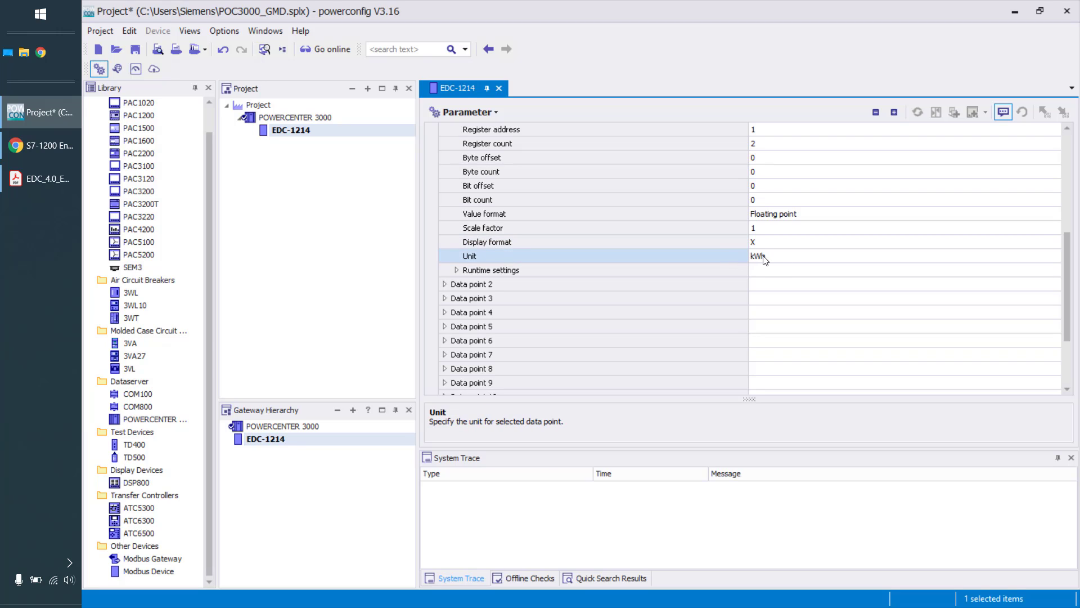
Enable archiving in the runtime settings of data point 1 and save the project
left_click(502, 282)
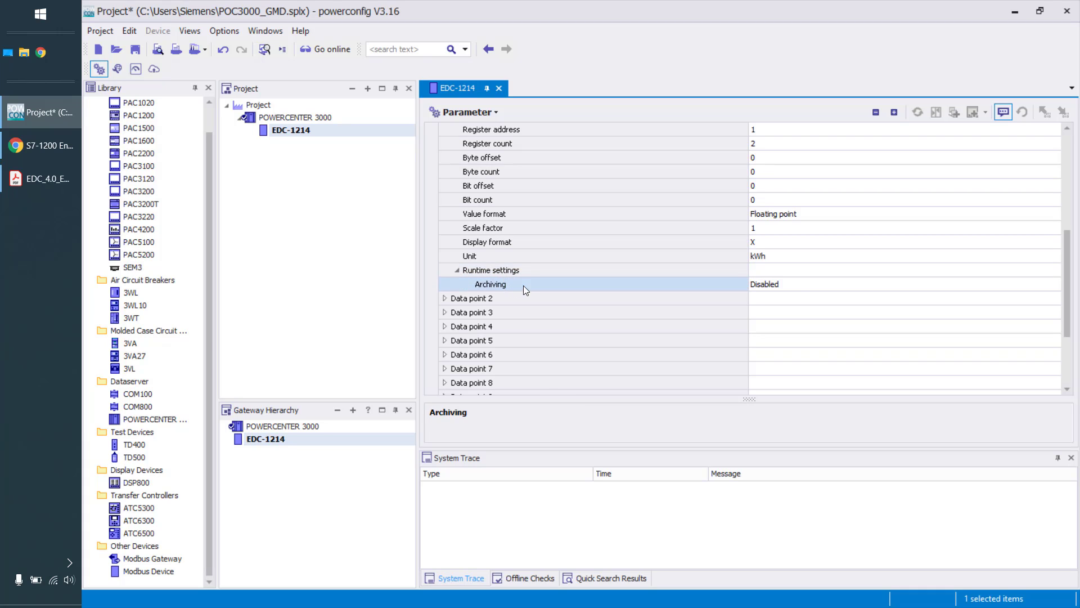
left_click(797, 285)
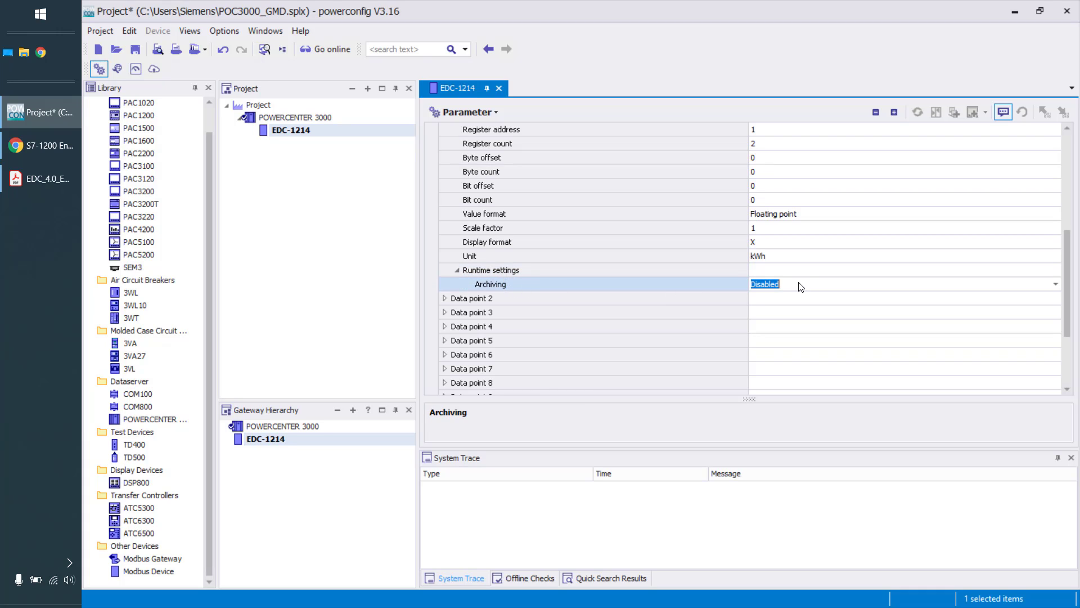
left_click(1058, 285)
left_click(774, 296)
left_click(135, 51)
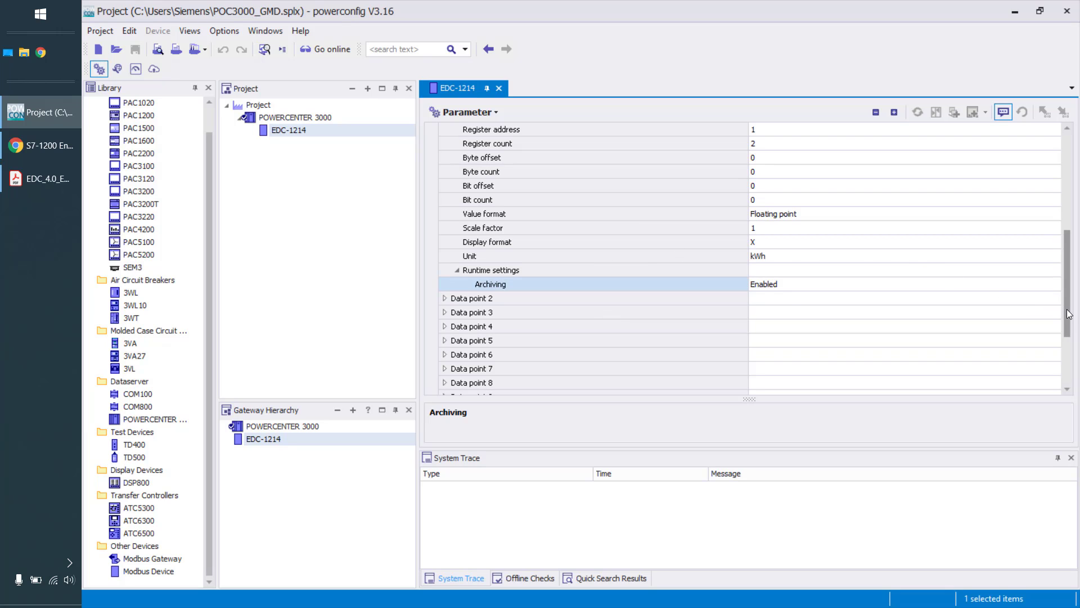
Review data point 1's name, category and register settings, and consult the register list in EDC_4.0_EN.pdf
left_click_drag(1067, 310, 1062, 240)
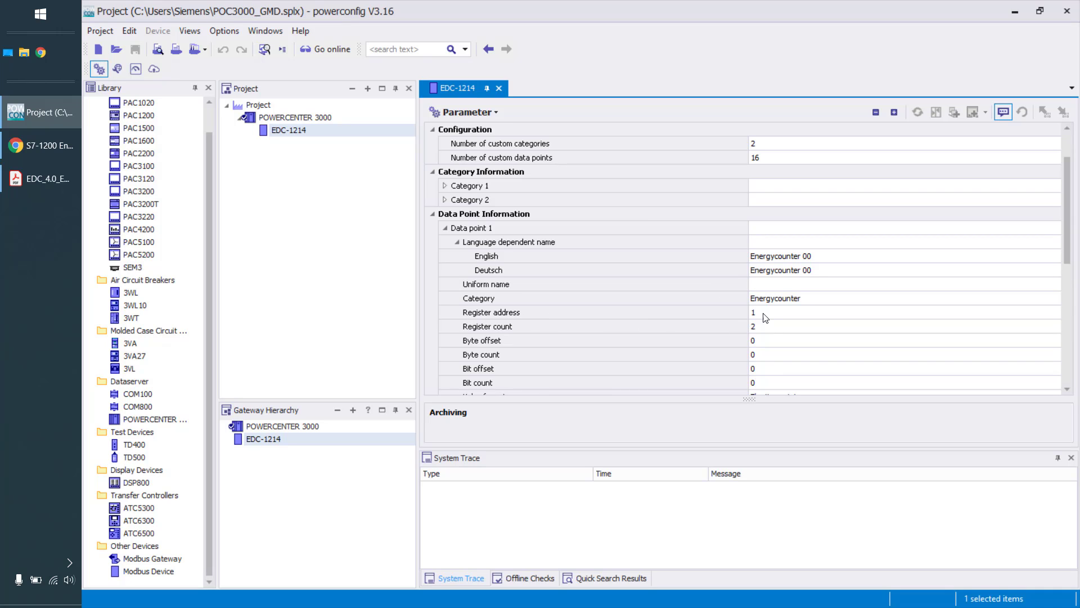
left_click(35, 175)
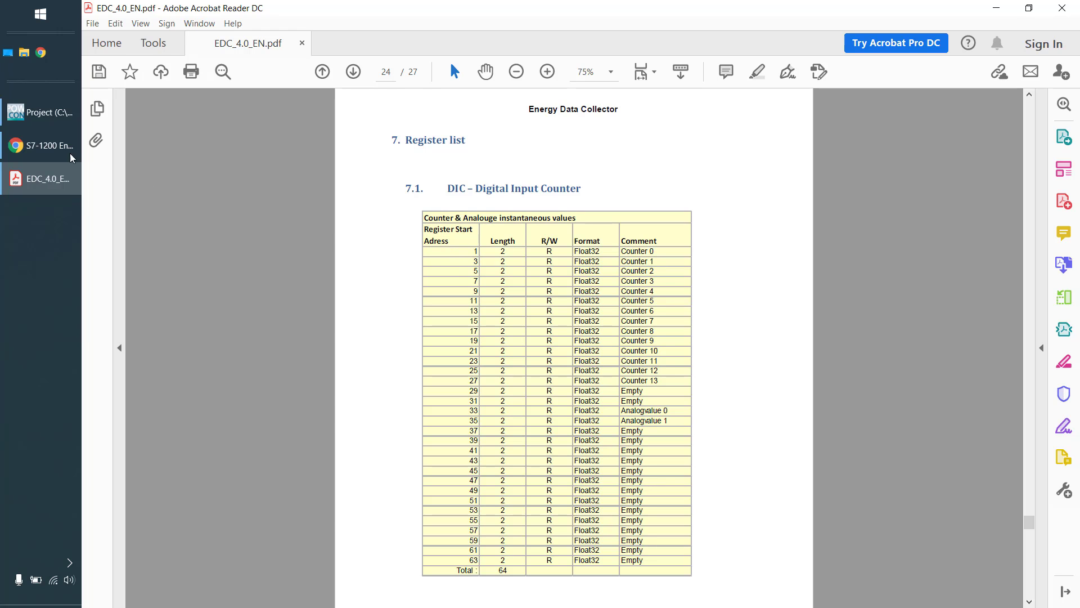
Switch to powerconfig and set the register count of data point 1 to 2
left_click(37, 117)
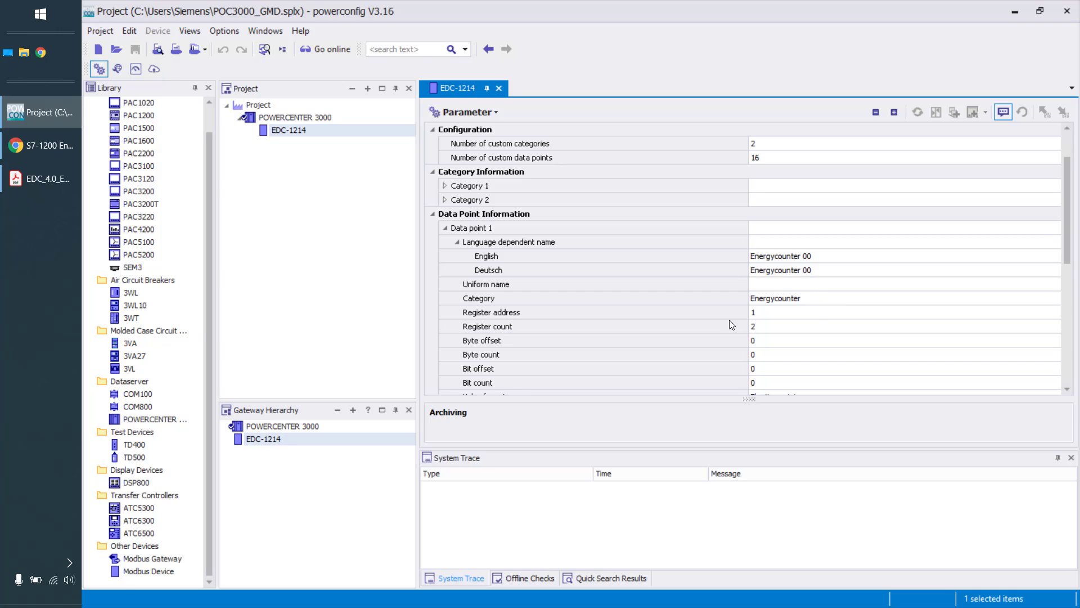
left_click(754, 326)
type("2")
In the communication settings of EDC-1214, set the host address to 192.168.2.133 and the Modbus address to 1
left_click(496, 112)
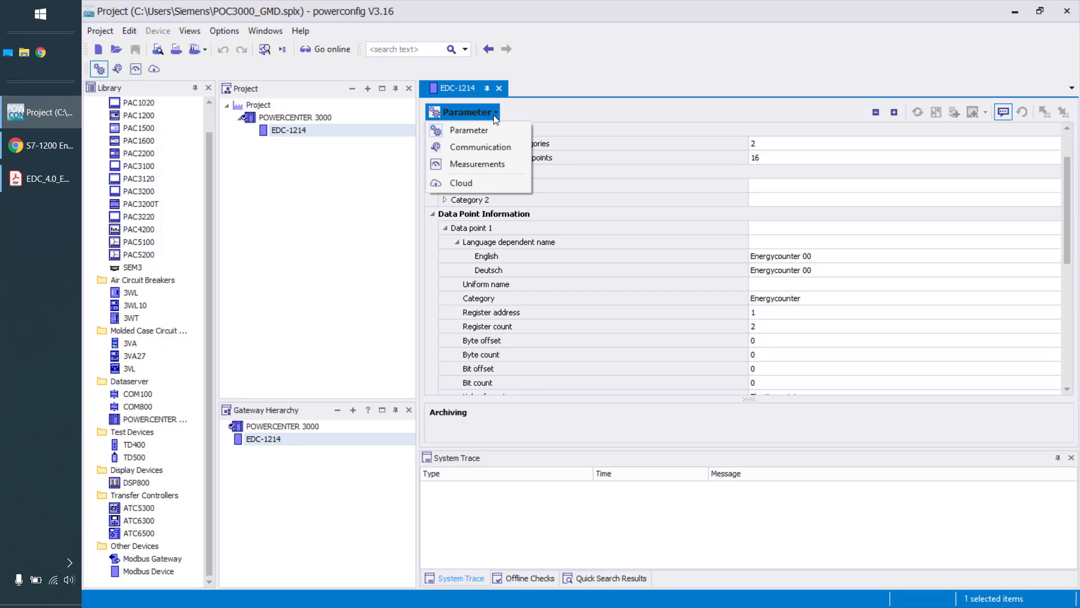
left_click(472, 147)
left_click_drag(614, 328, 555, 353)
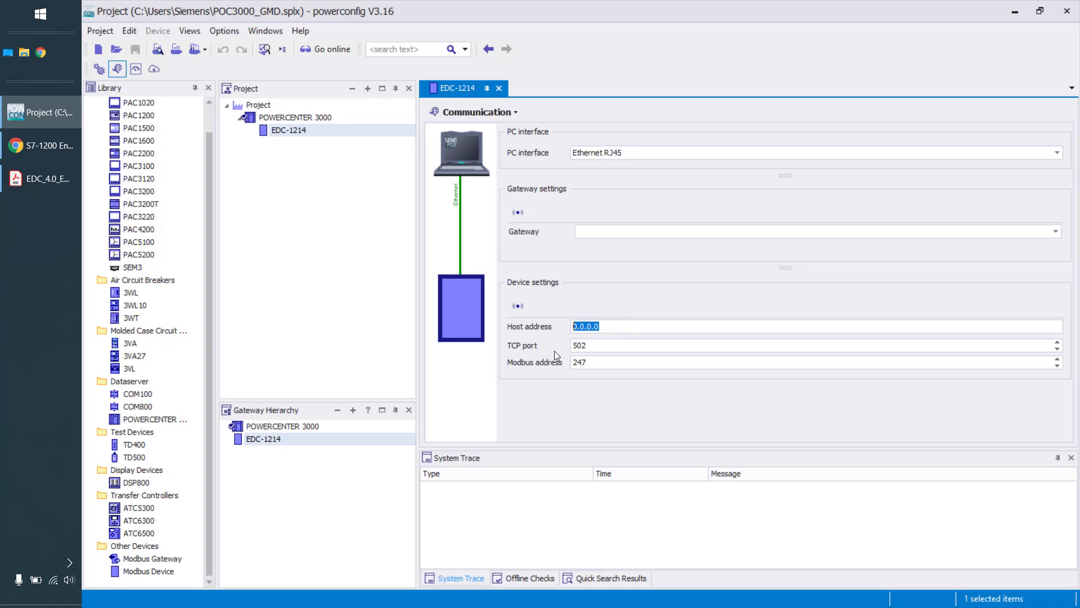
type("192.168.2.133")
left_click_drag(593, 362, 563, 362)
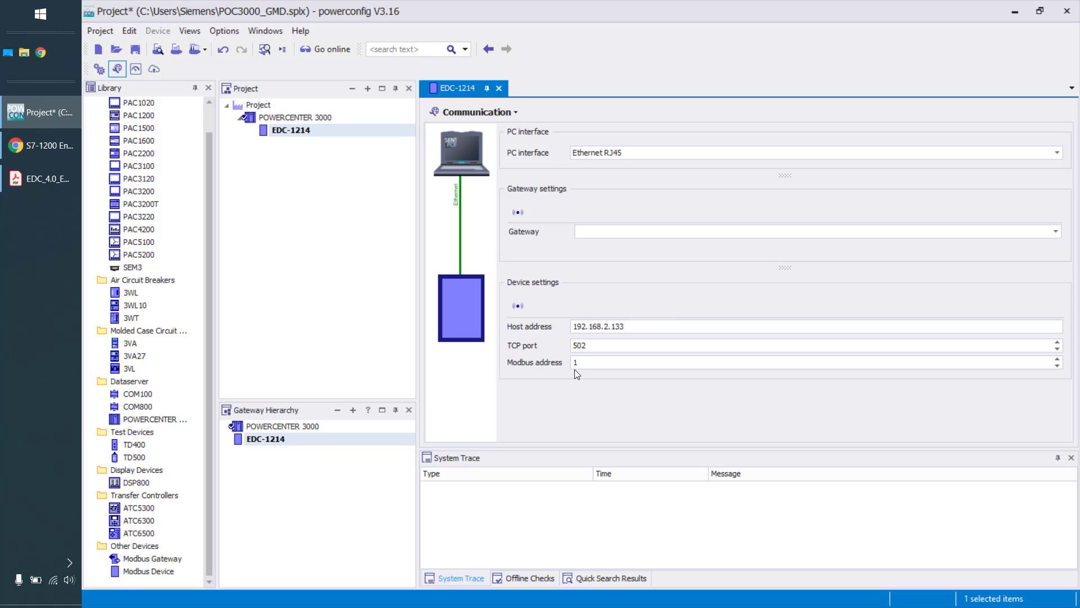
Go online with EDC-1214 and read the live measurement of Energycounter 00
left_click(516, 113)
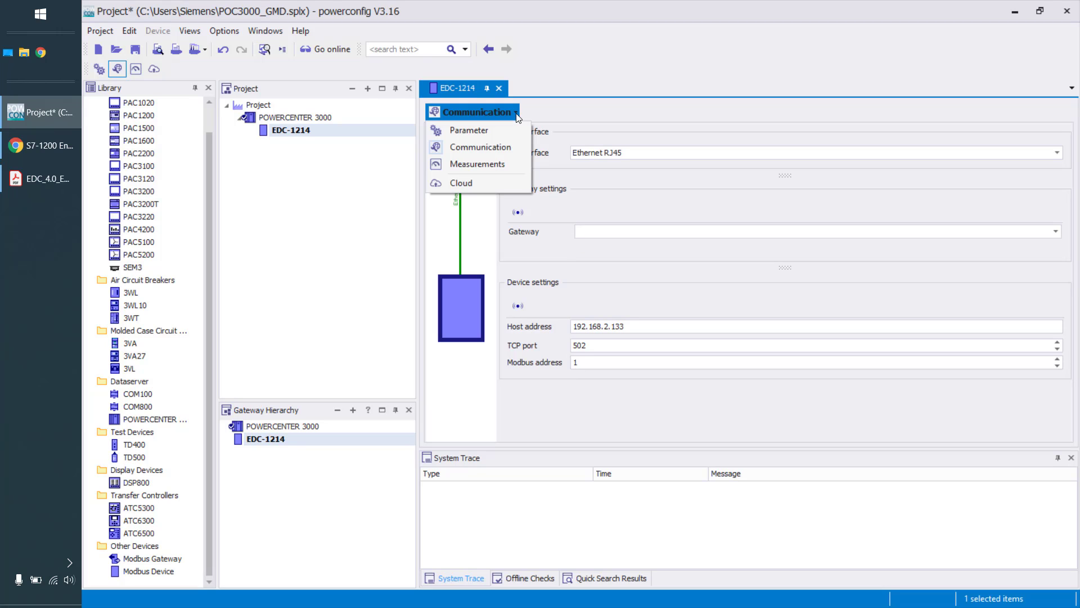
left_click(488, 165)
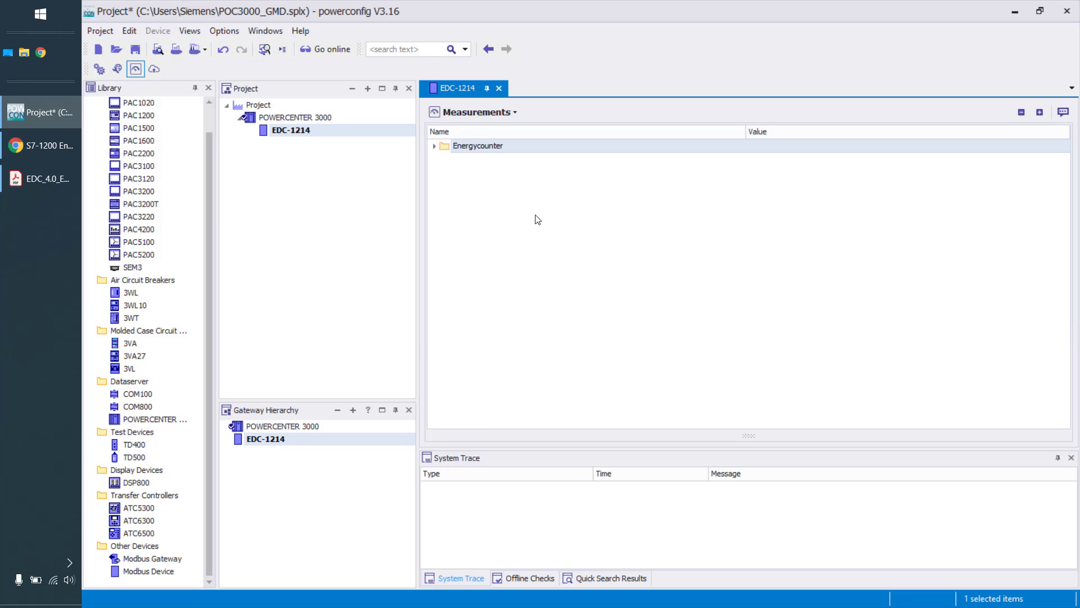
left_click(435, 147)
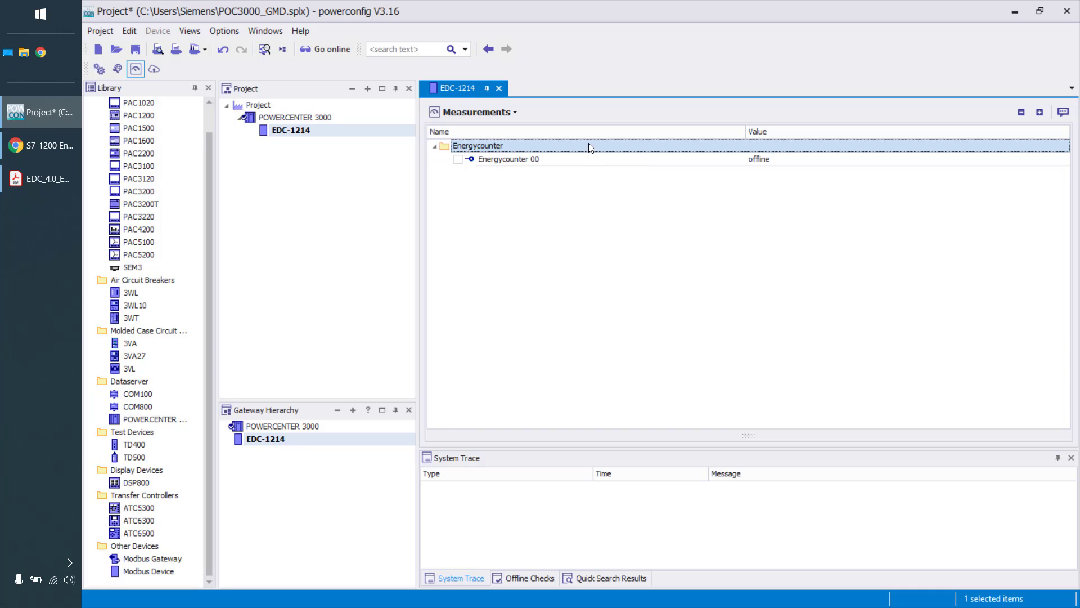
left_click(318, 49)
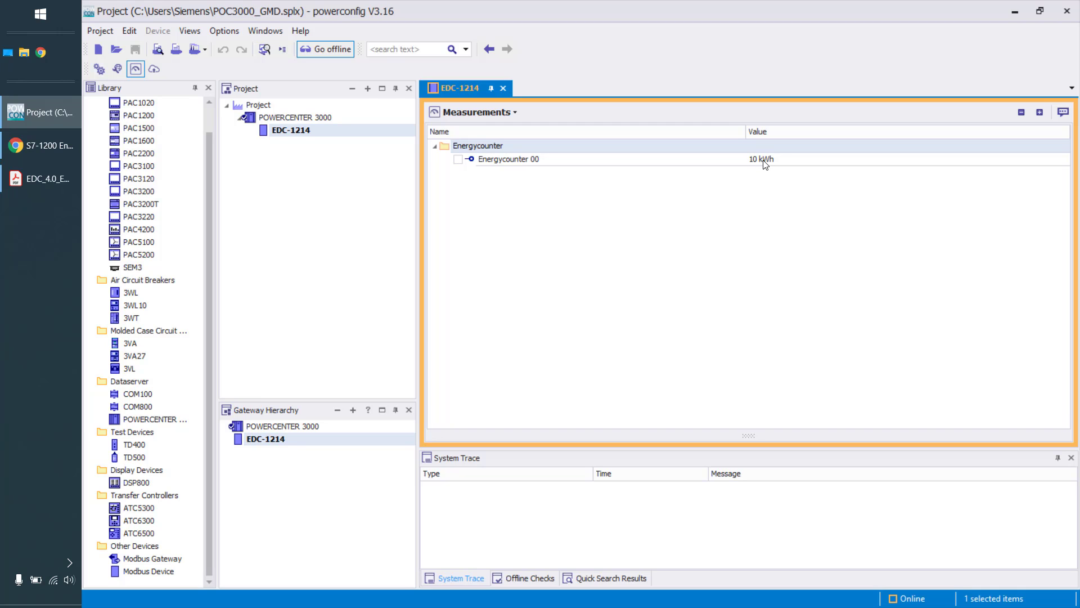
Check the value of digital counter 0 on the S7-1200 Energy Data Collector web page and return to powerconfig
left_click(41, 144)
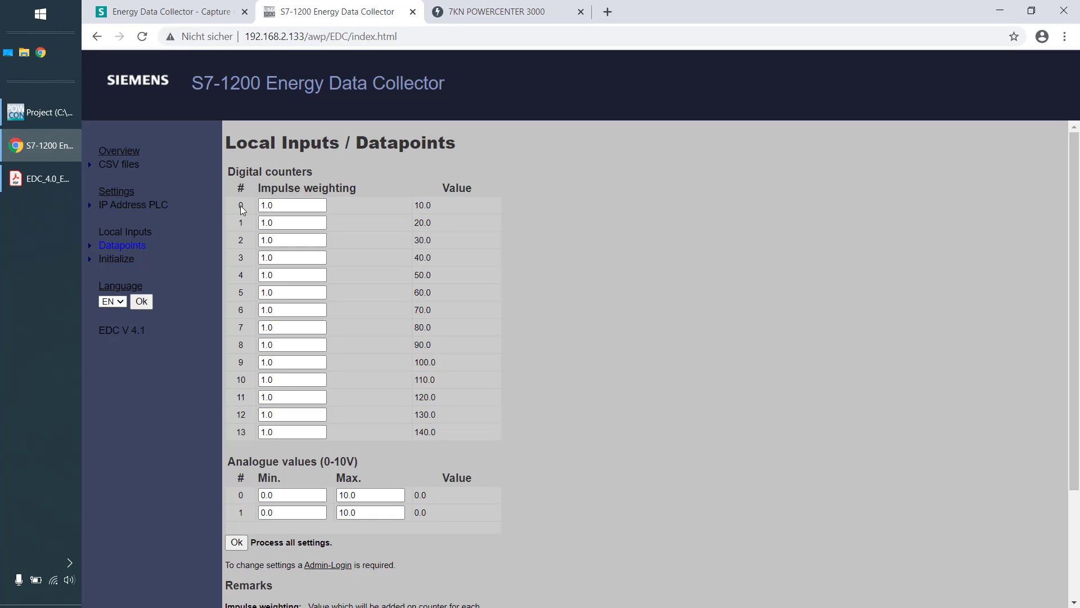
left_click_drag(434, 206, 410, 204)
left_click(22, 113)
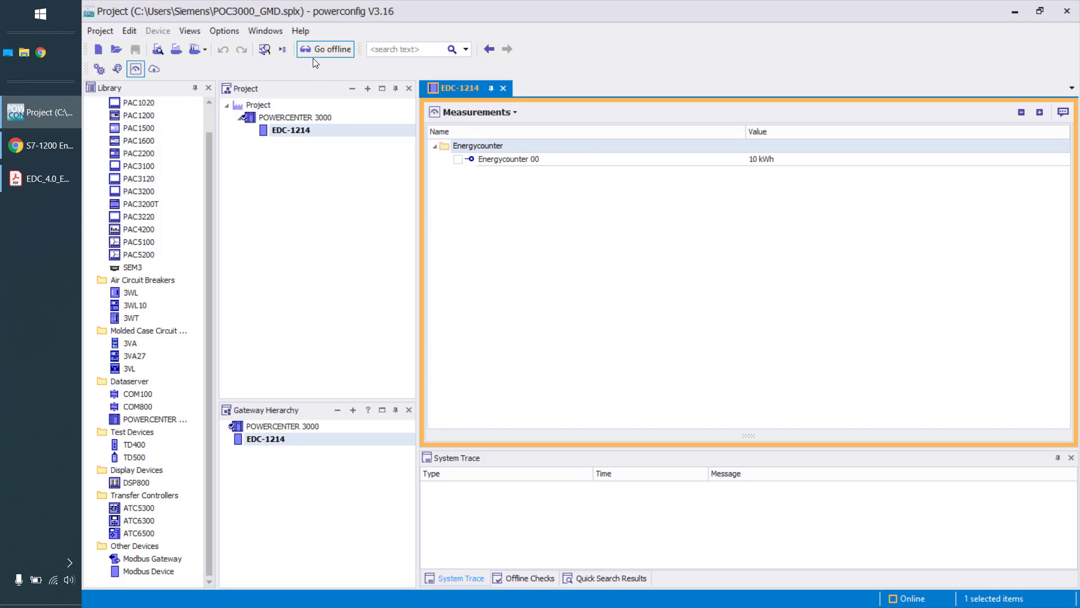
Take EDC-1214 offline and return to its parameters, collapsing the language dependent name of data point 1
left_click(326, 50)
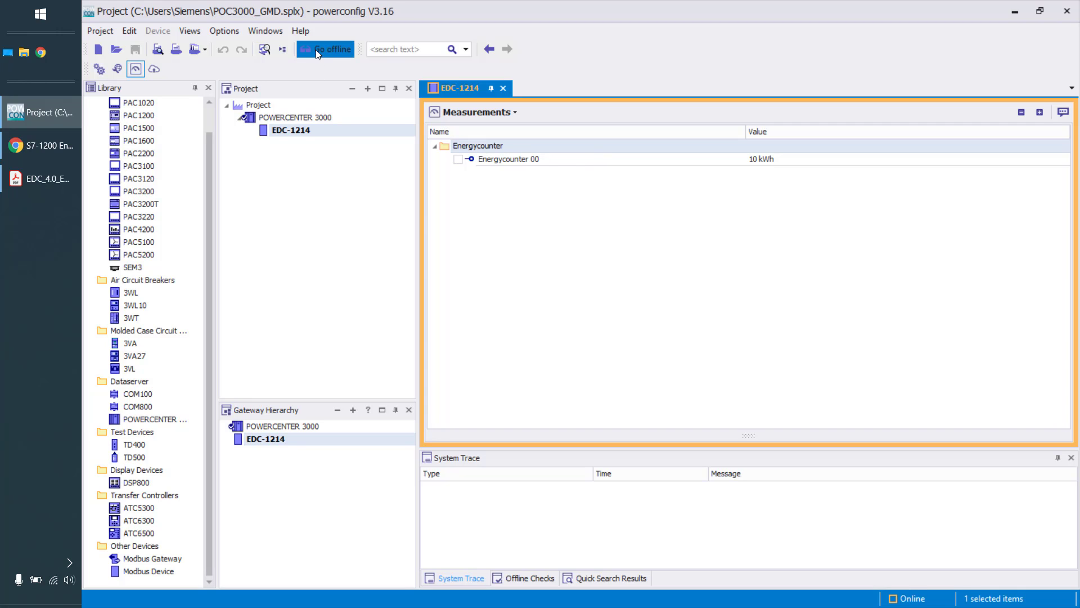
left_click(472, 112)
left_click(474, 130)
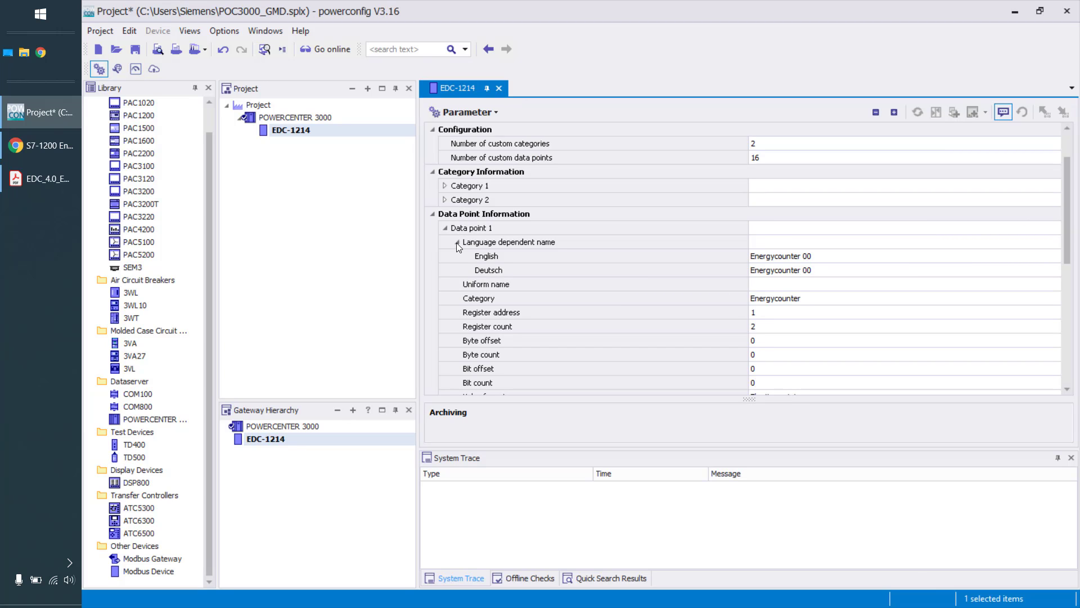
left_click(457, 242)
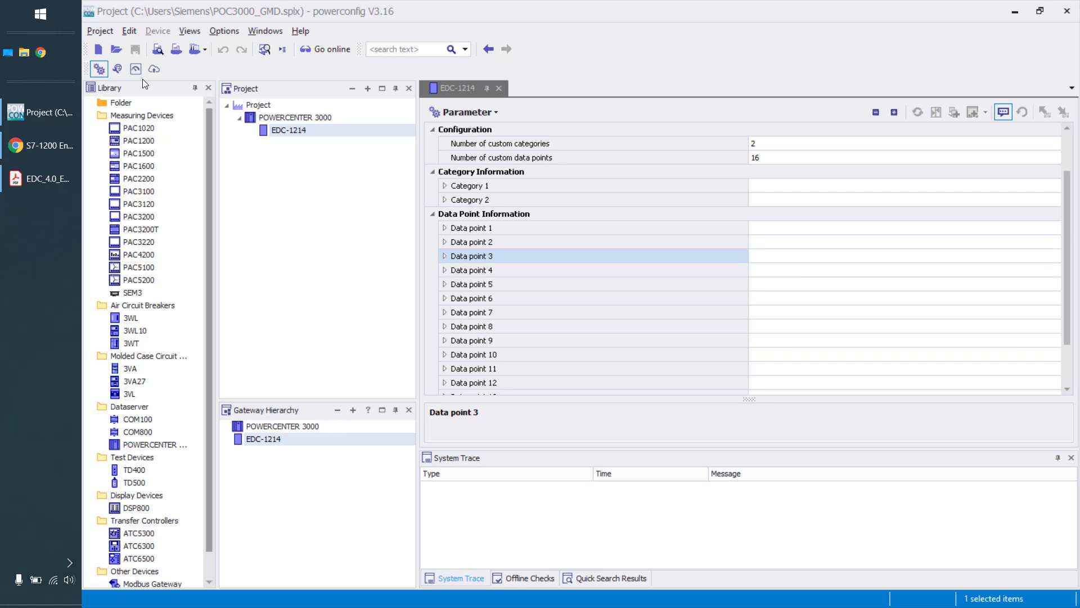
Open the project file POC3000_EDC1214.splx from the Siemens user folder
left_click(115, 49)
left_click(113, 48)
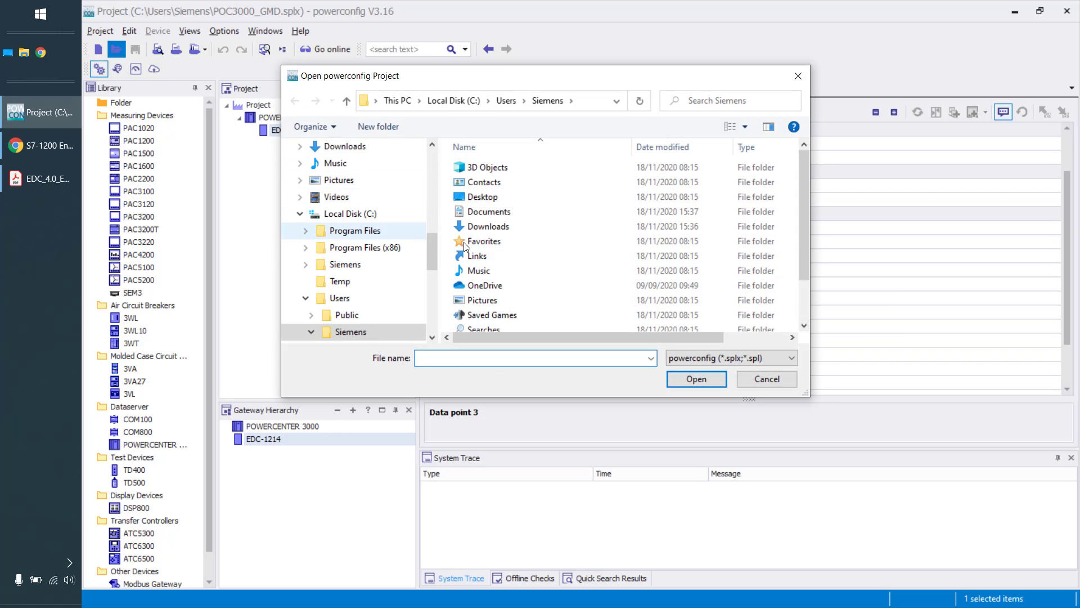
scroll(603, 238, "down", 1)
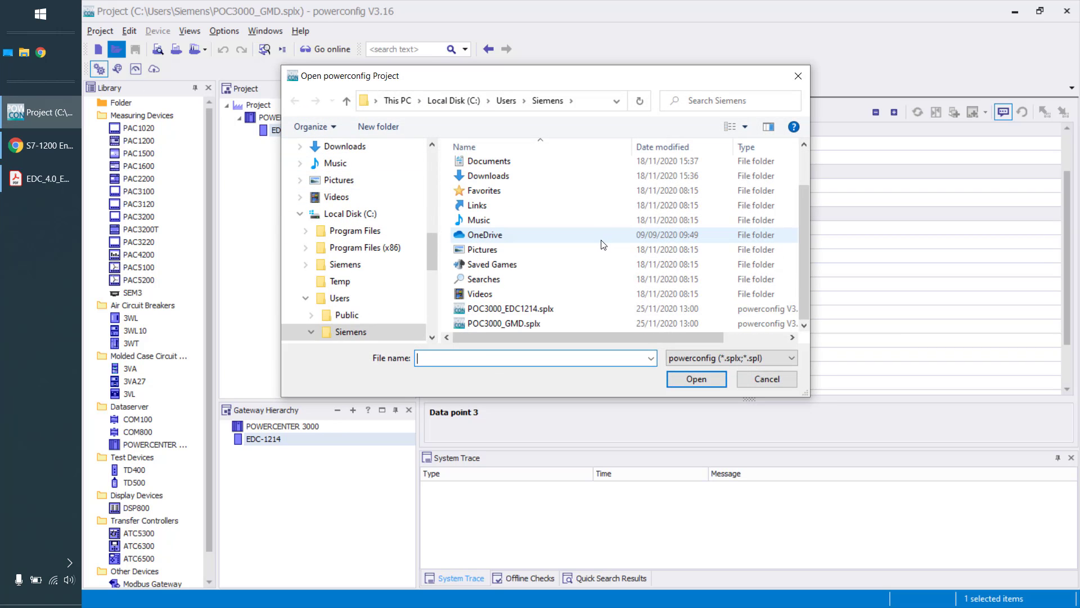
double_click(498, 308)
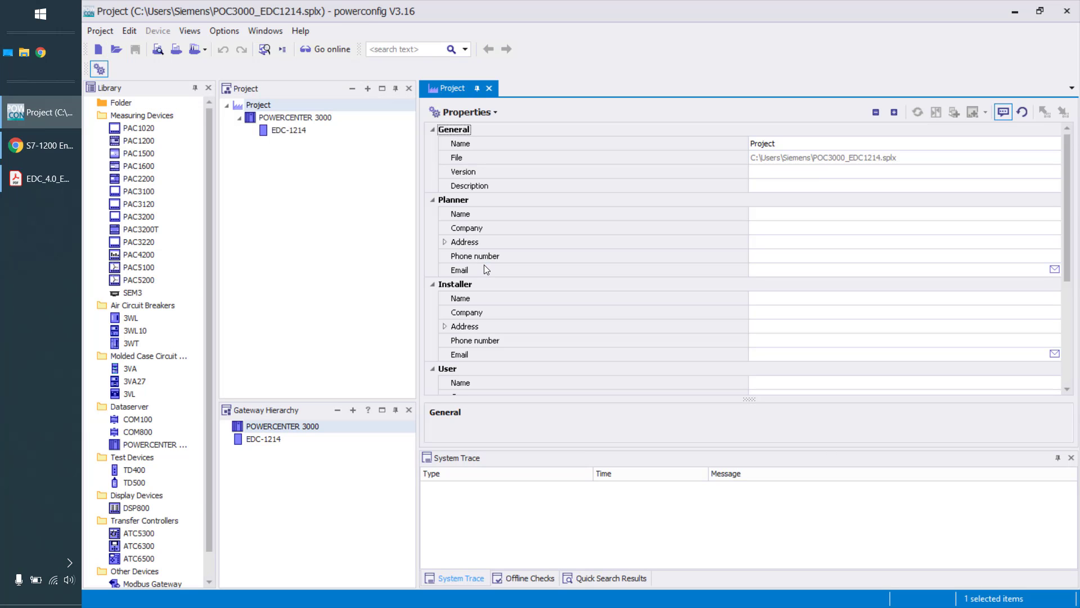
Review the name, category and register settings of EDC-1214's data point 2 and compare its register address with the list in EDC_4.0_EN.pdf
left_click(284, 131)
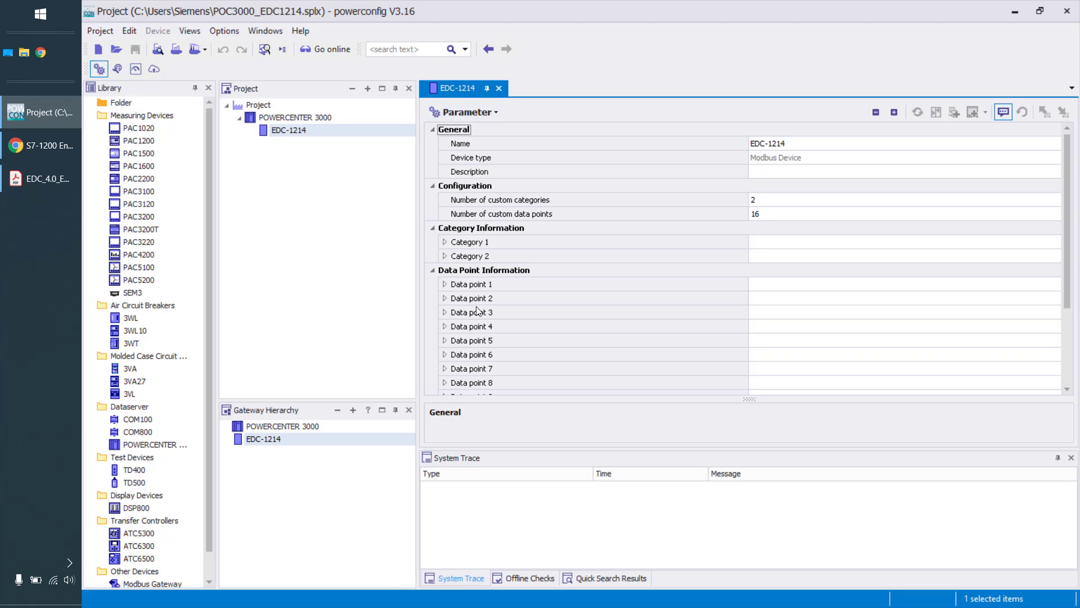
left_click(485, 291)
scroll(485, 289, "down", 2)
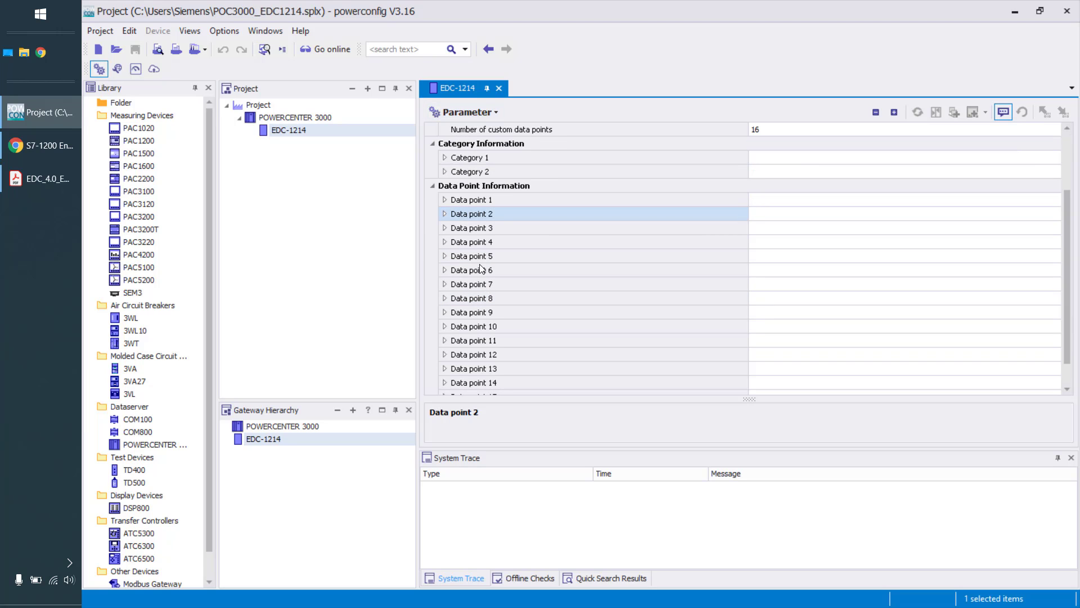
left_click(445, 214)
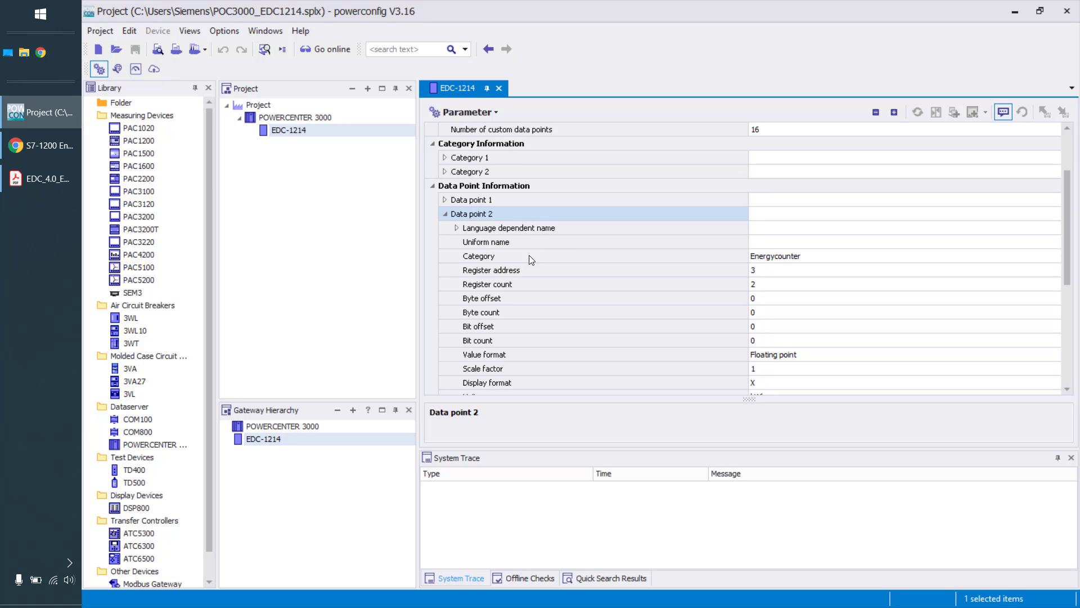
scroll(515, 241, "down", 1)
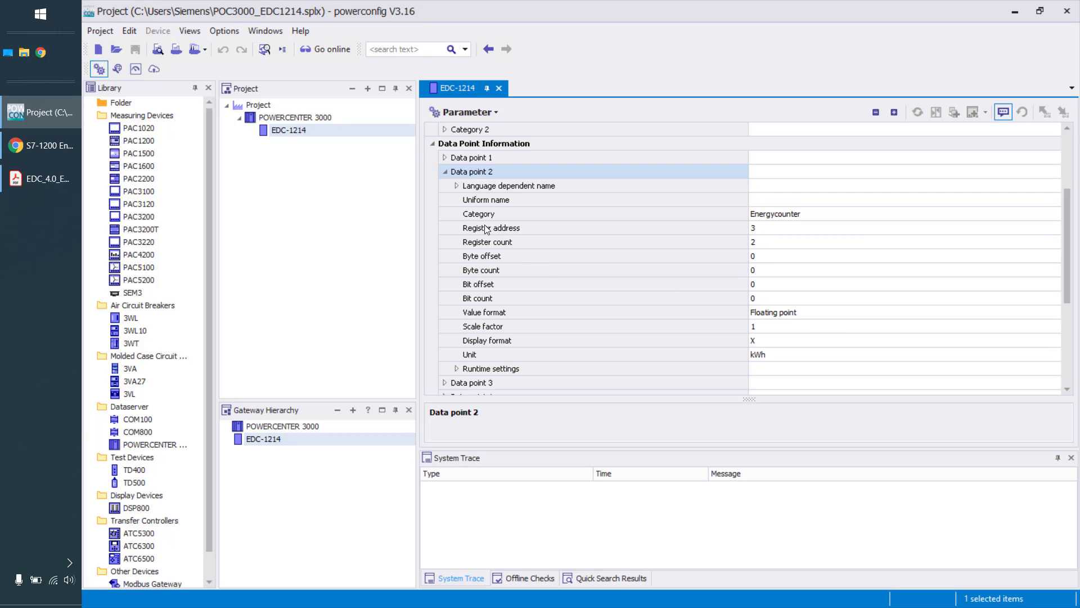
left_click(457, 186)
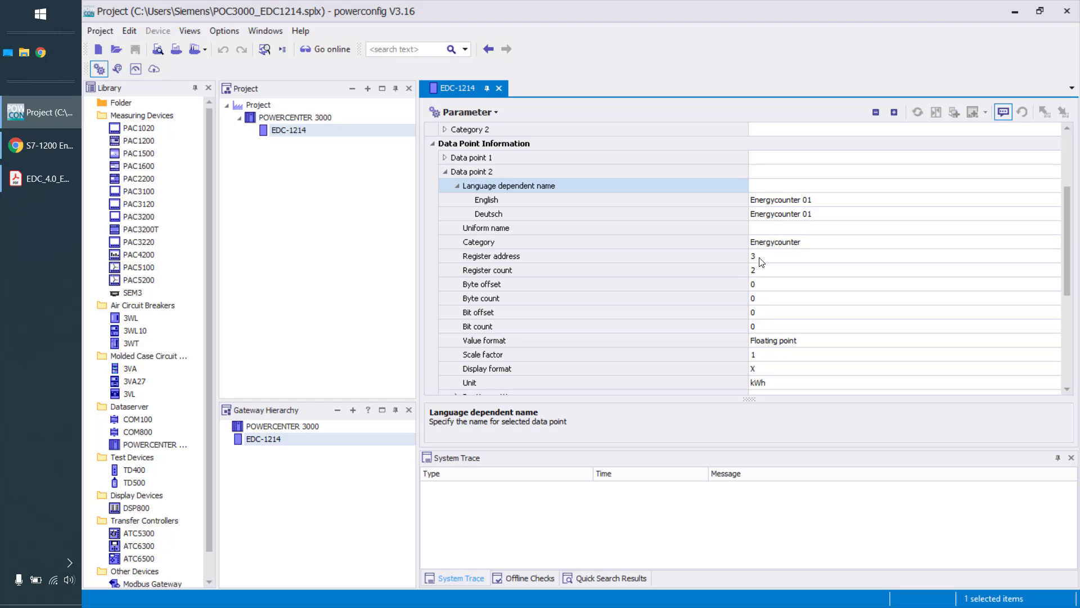
left_click(49, 177)
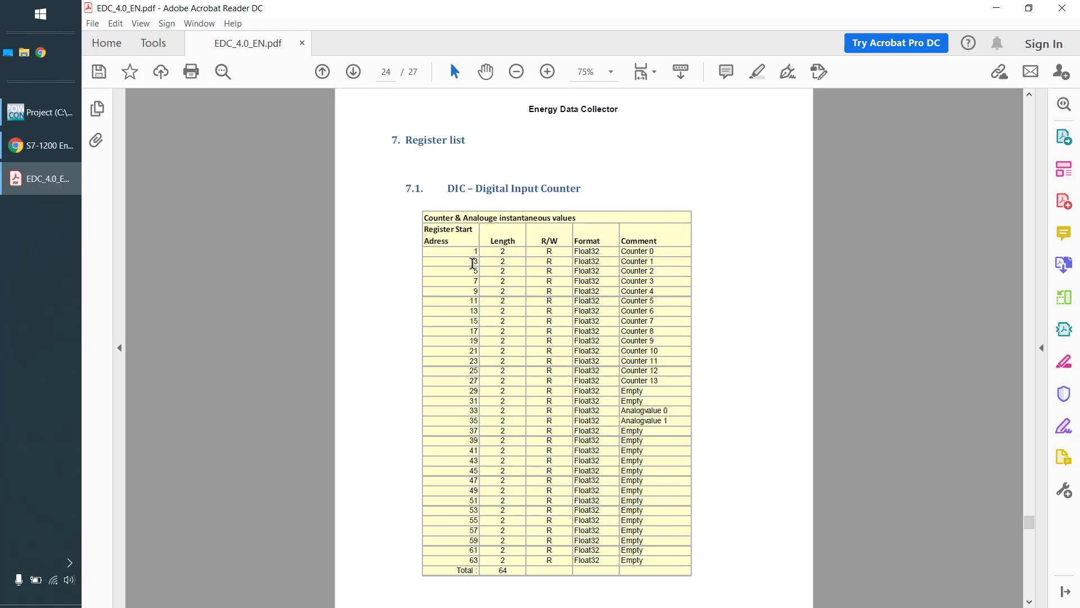
left_click(38, 115)
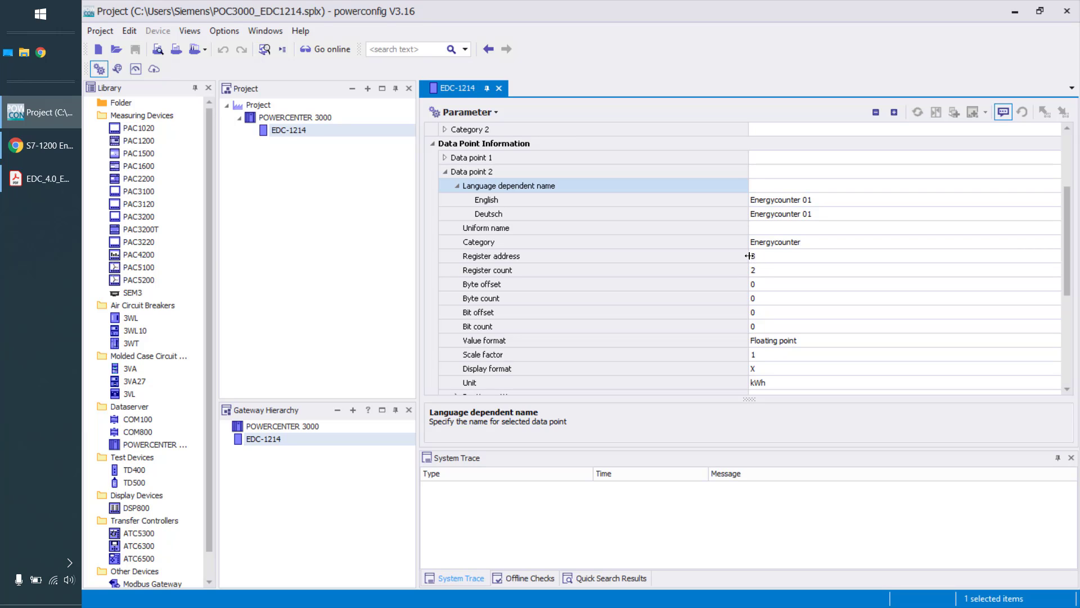
left_click(446, 172)
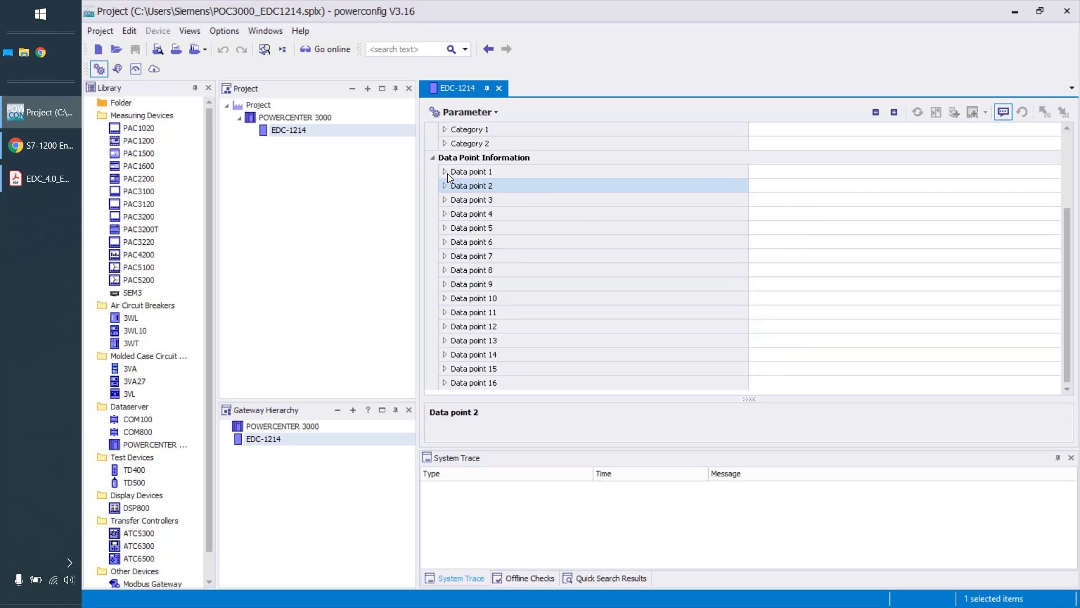
Review data point 3's name and register settings and compare its register address with the PDF register list
left_click(445, 200)
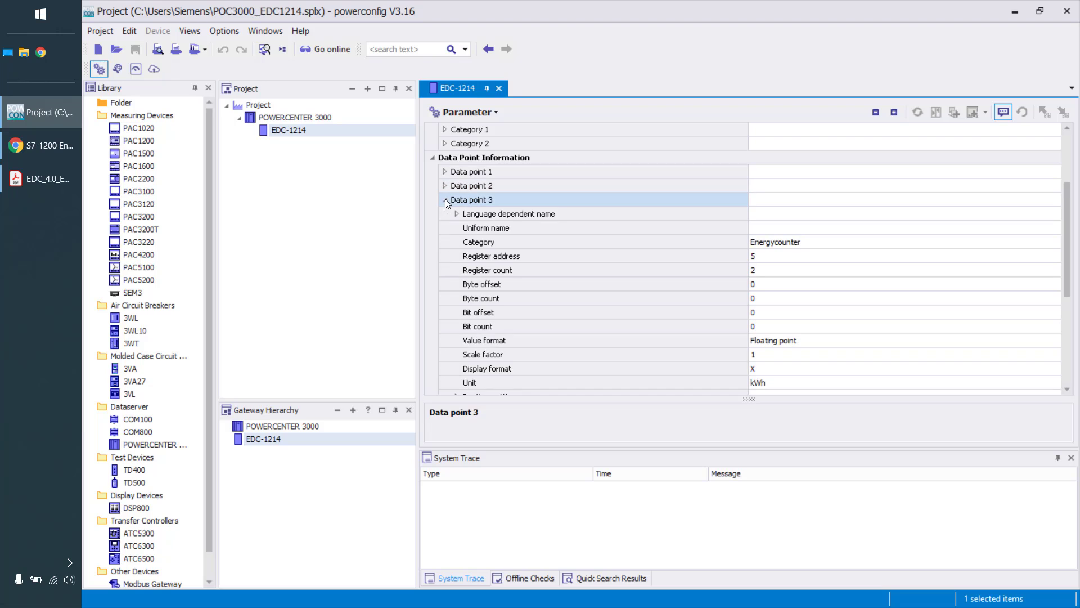
left_click(456, 213)
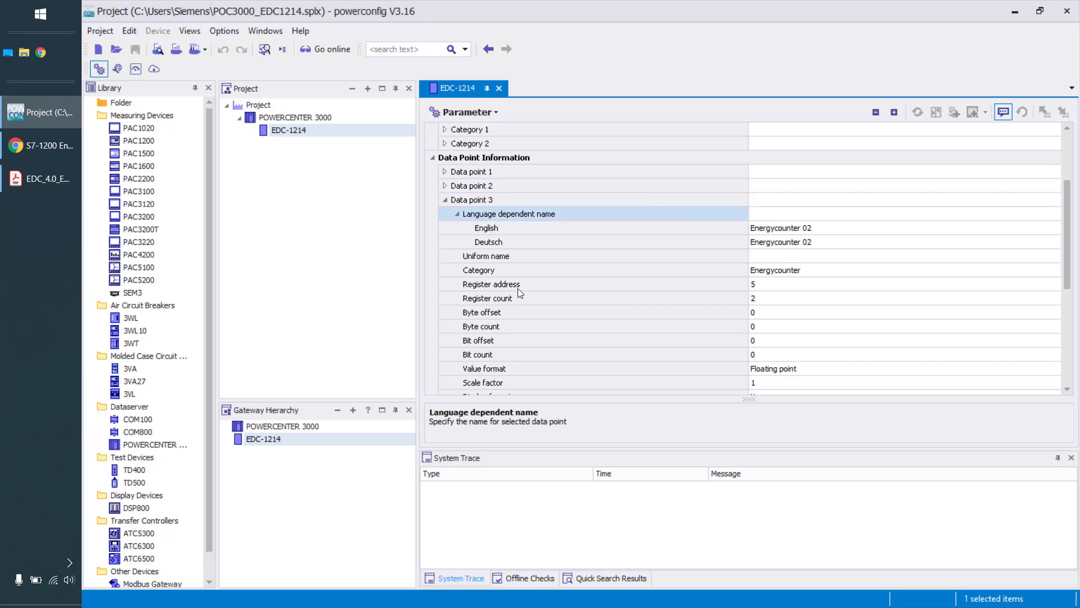
left_click(52, 178)
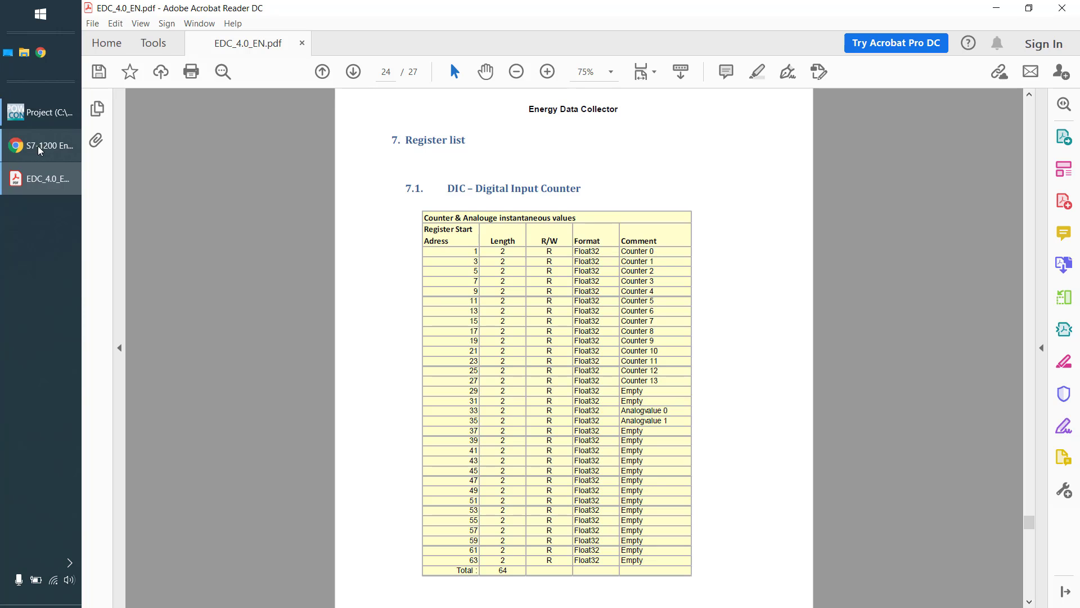
left_click(32, 118)
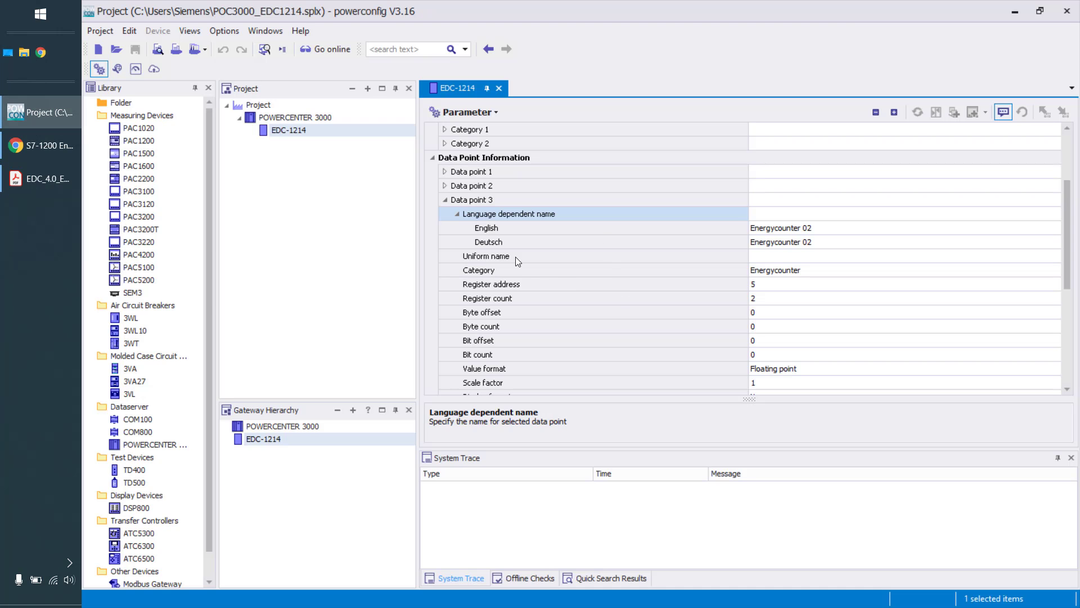
left_click(445, 200)
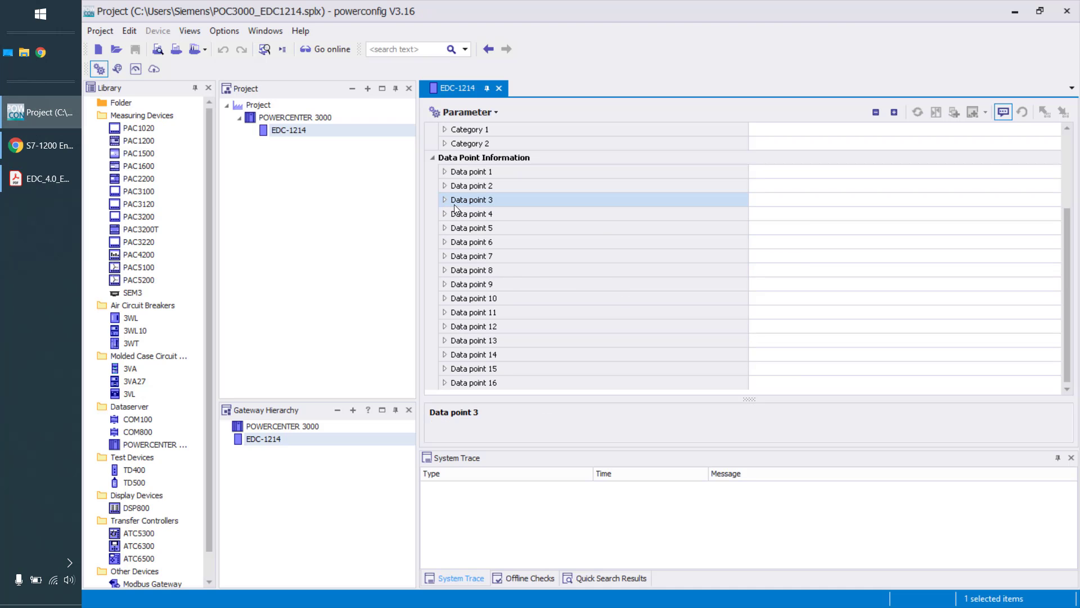
Review data point 15's name, category, register settings and unit, and compare its register address with the PDF register list
left_click(445, 368)
scroll(490, 312, "down", 5)
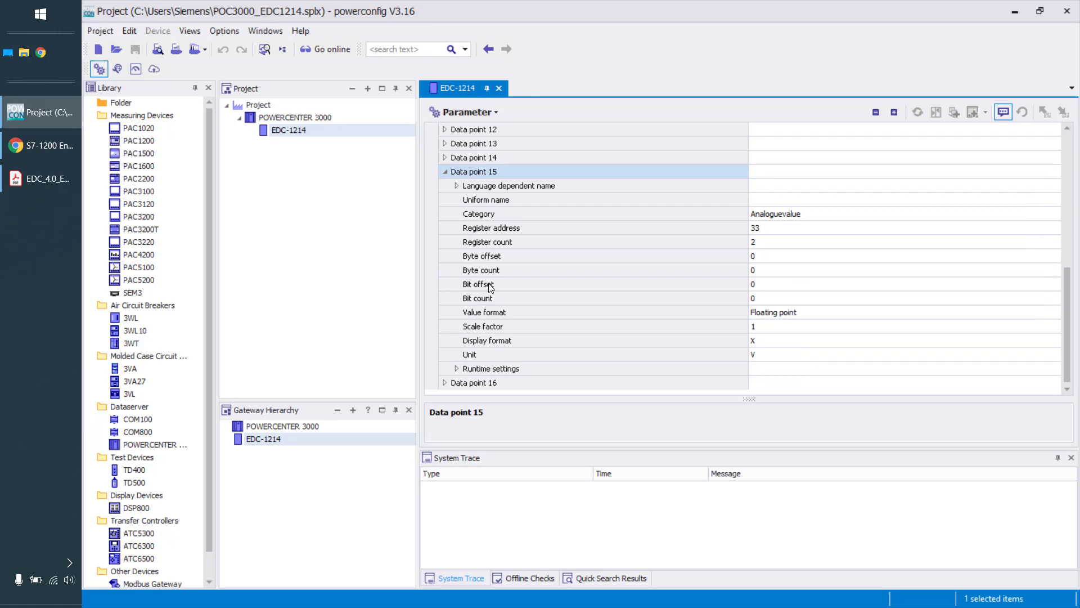
left_click(455, 185)
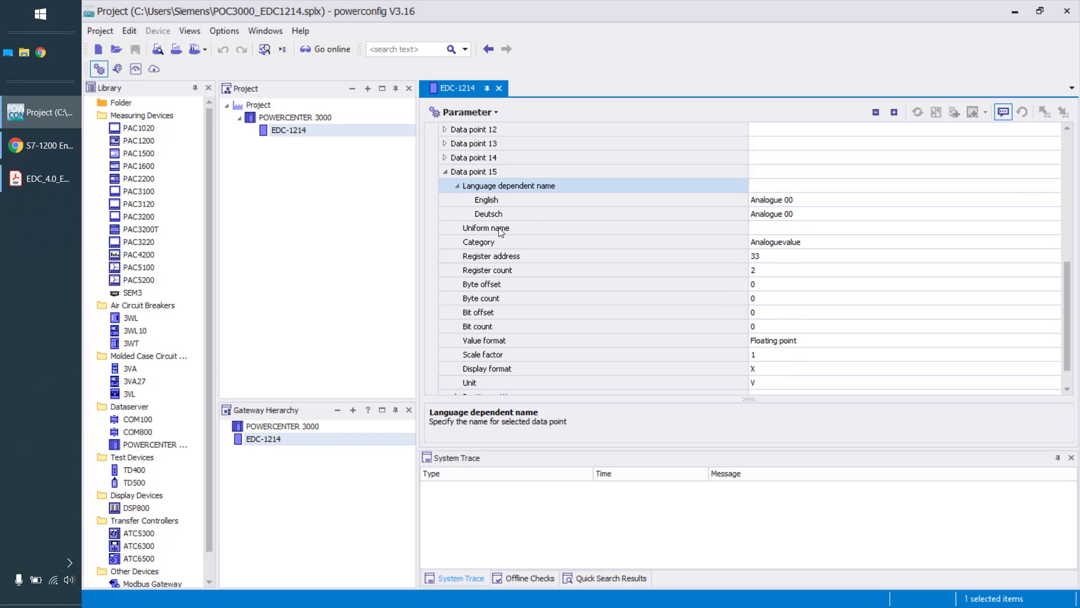
left_click(534, 243)
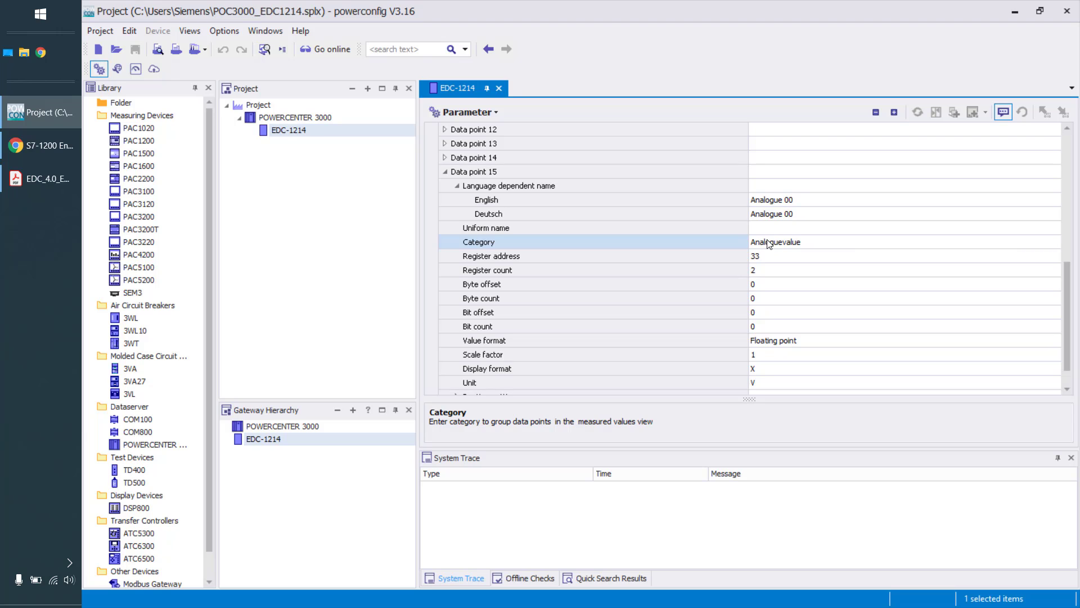
scroll(647, 298, "down", 1)
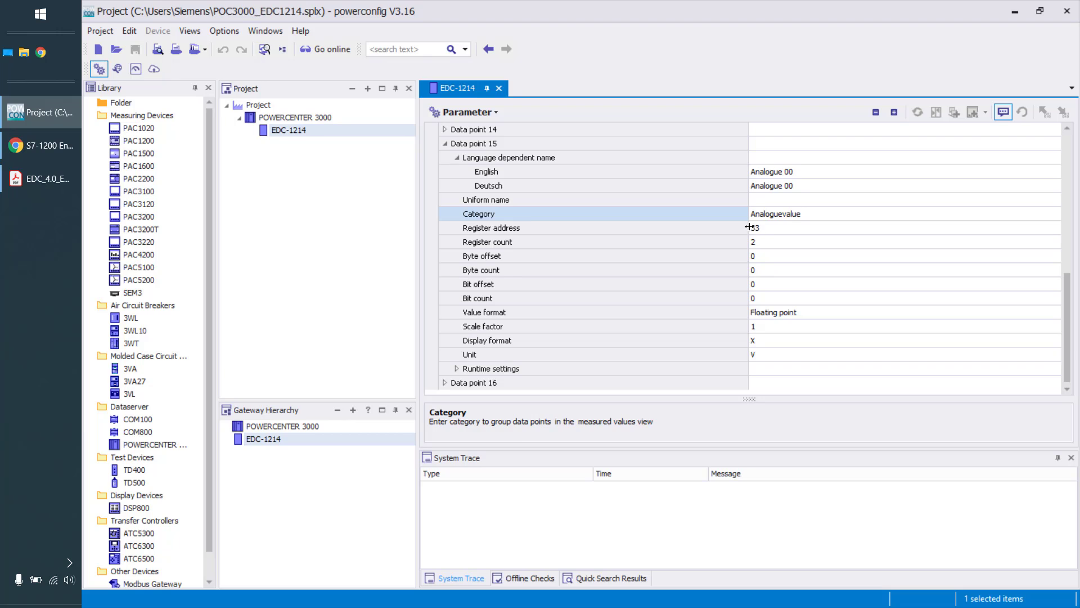
left_click(51, 179)
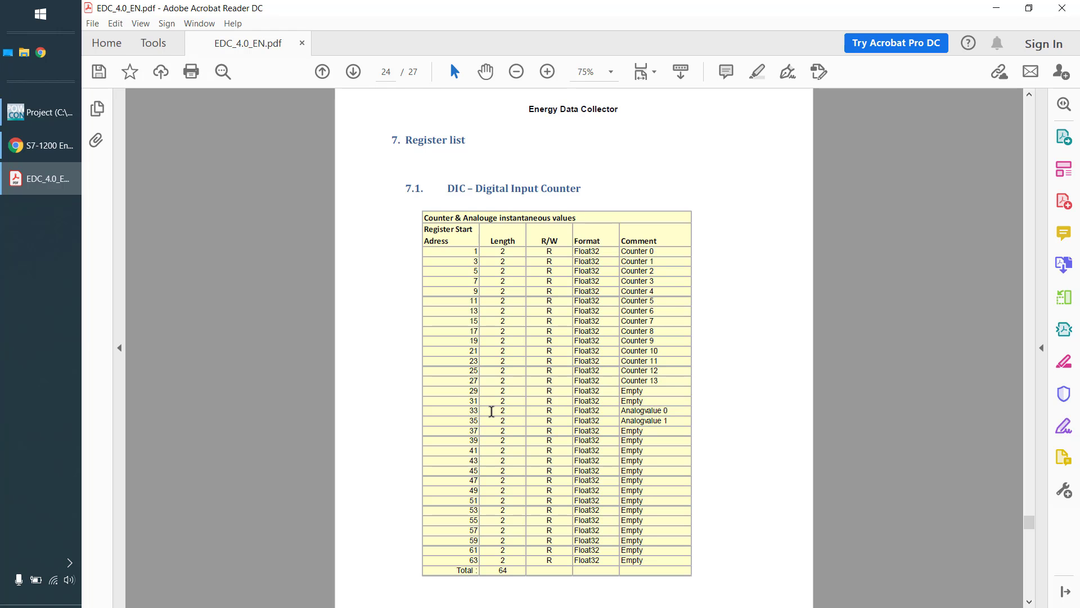
left_click(42, 117)
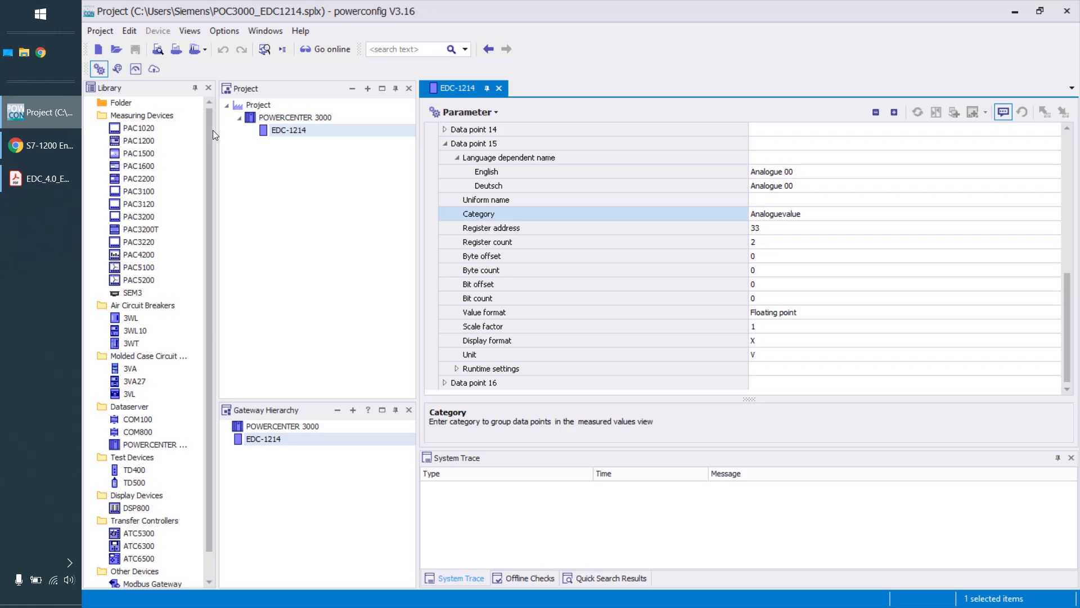
Show EDC-1214's measurements, go online, and expand the Analoguevalue and Energycounter groups to read the live values
left_click(494, 110)
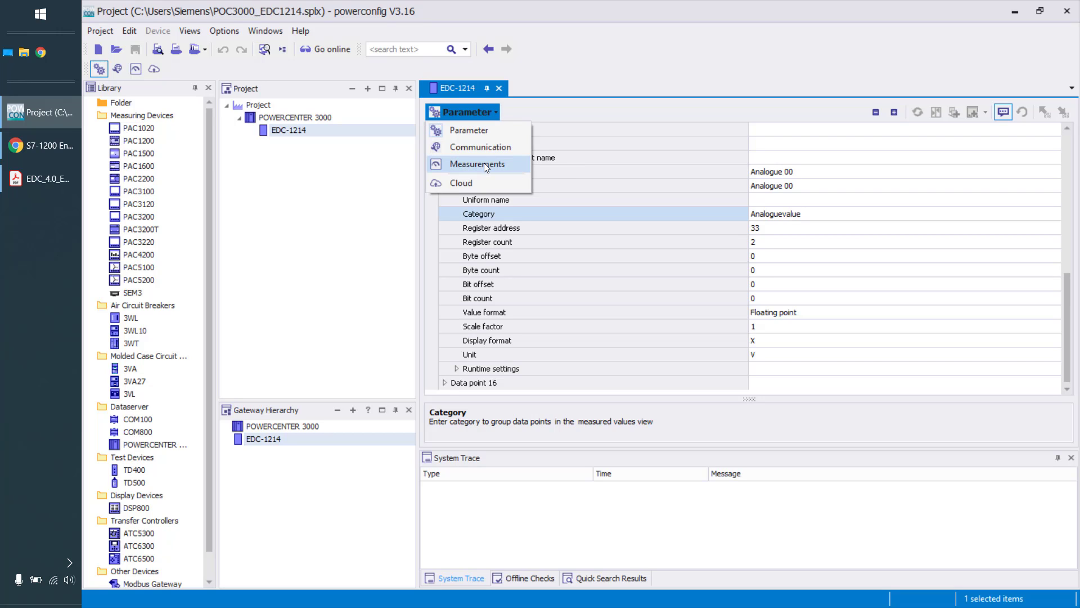
left_click(483, 163)
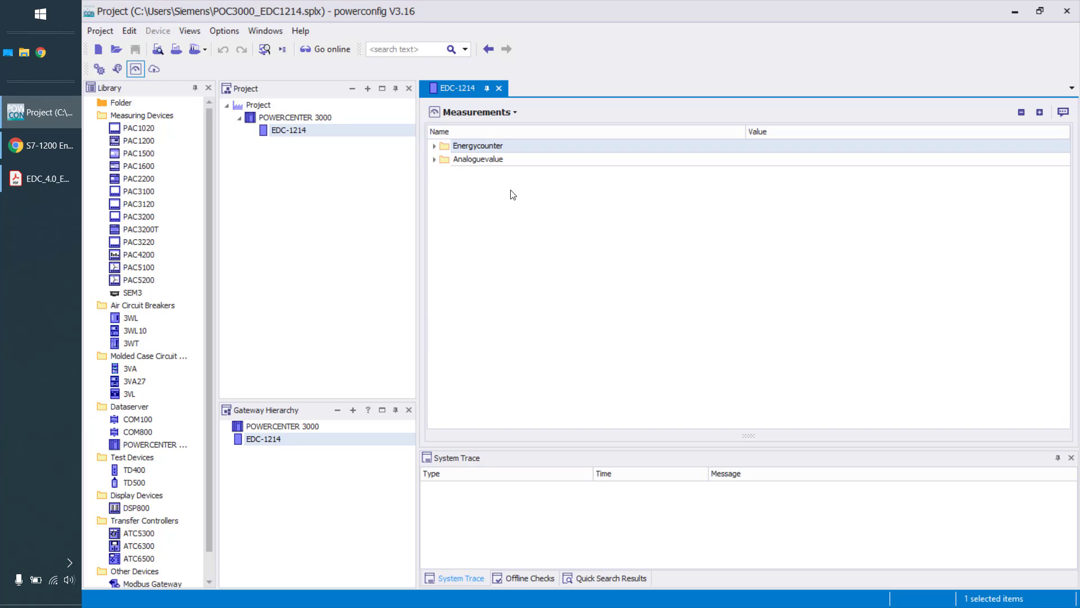
left_click(331, 55)
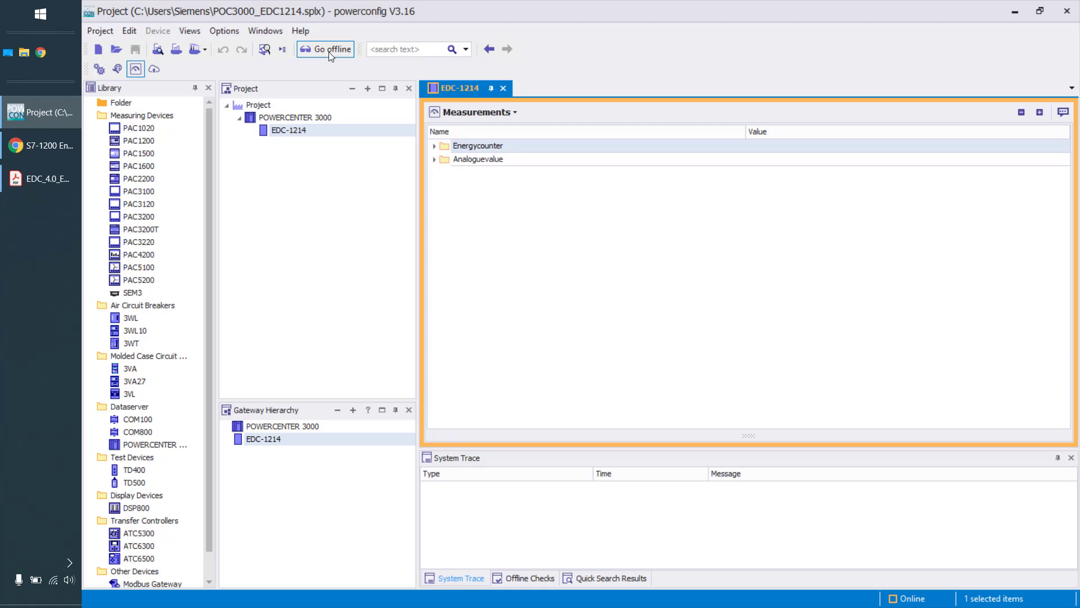
left_click(434, 160)
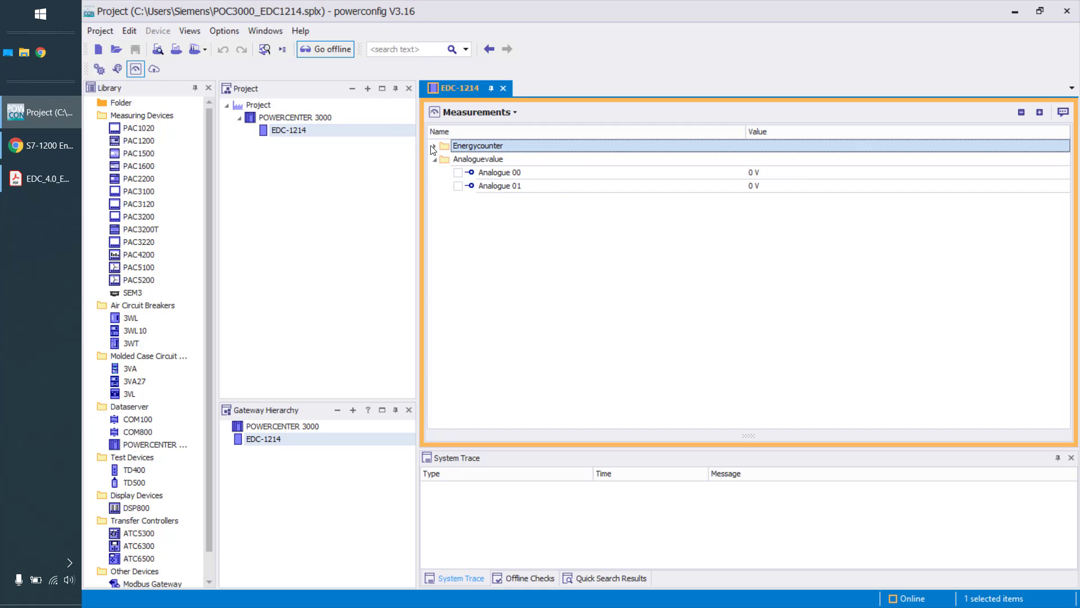
left_click(435, 146)
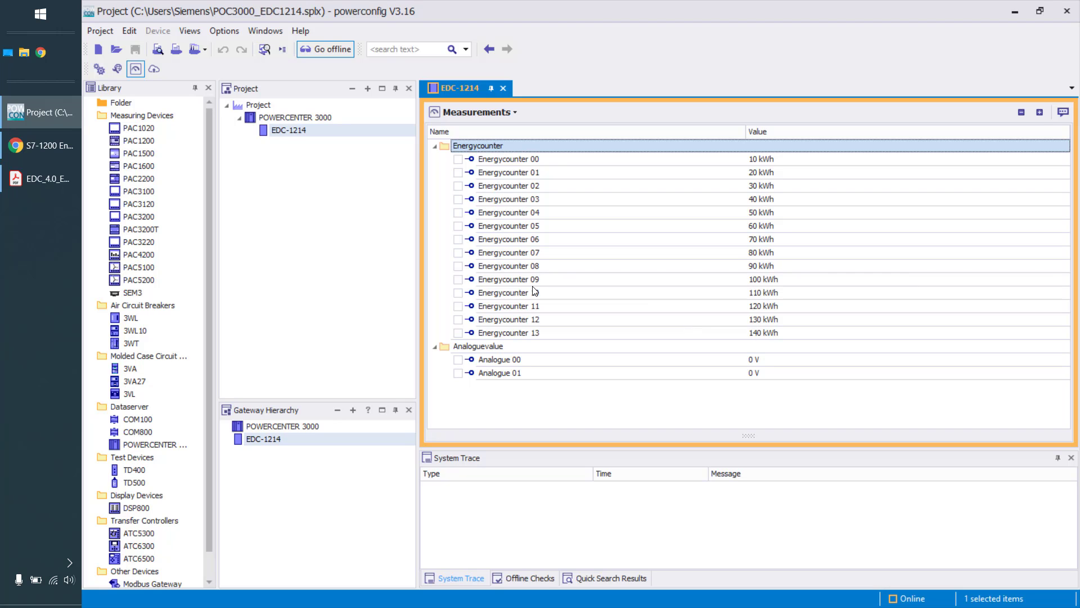
Compare the live measurements with the Local Inputs / Datapoints values on the S7-1200 Energy Data Collector page in Chrome, and go offline in powerconfig
left_click(58, 144)
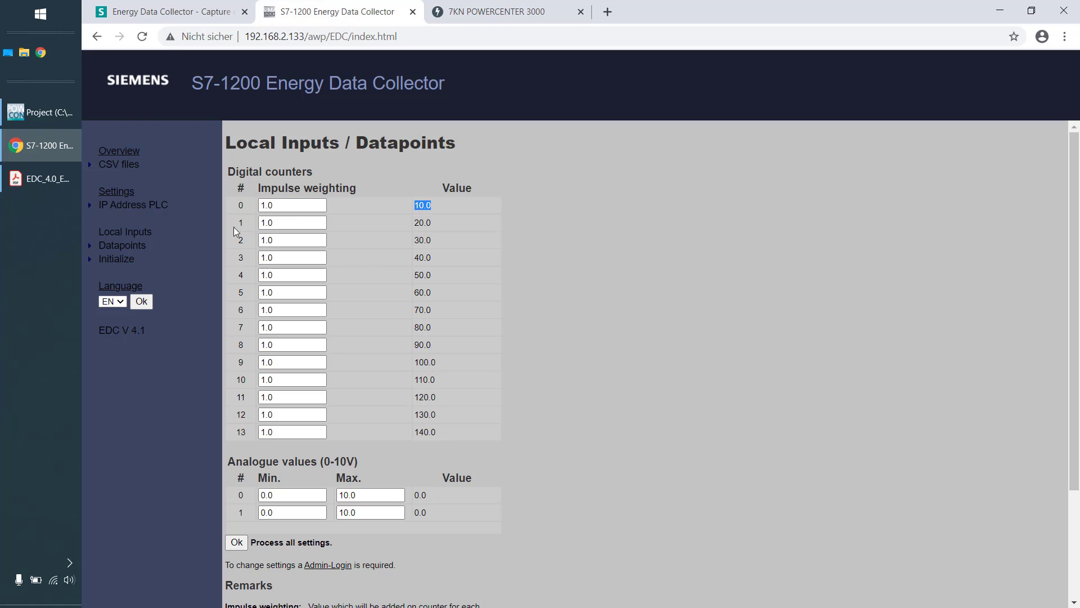
left_click(45, 114)
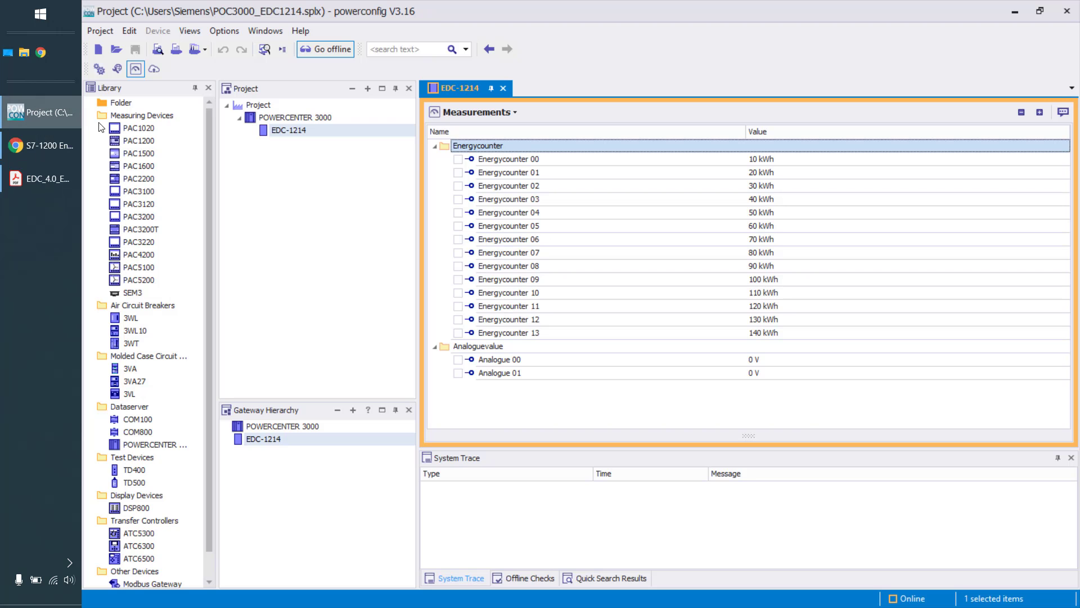
left_click(325, 50)
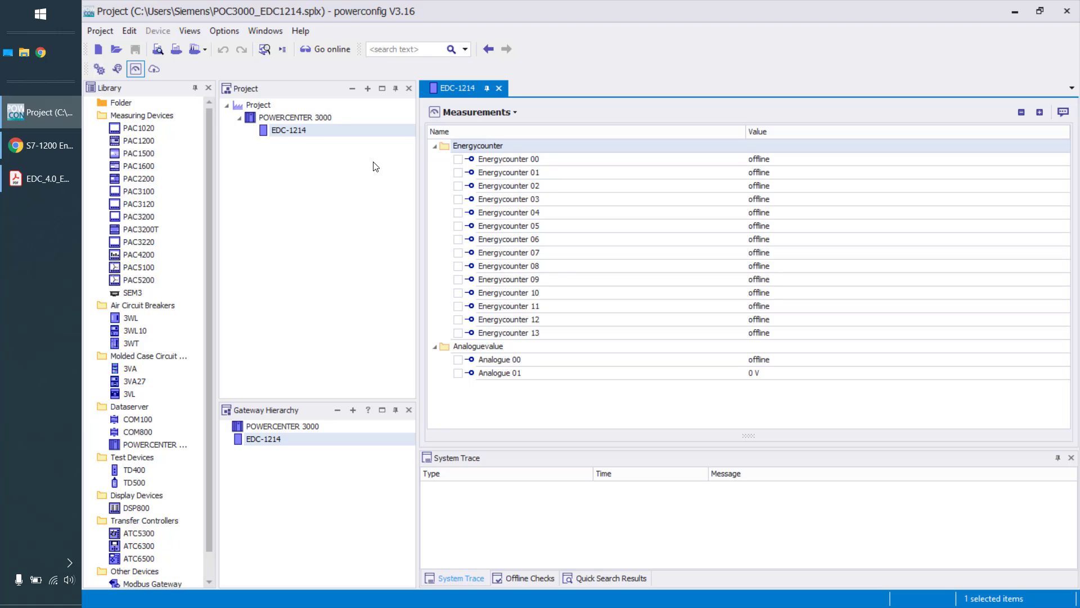
Switch to the 7KN POWERCENTER 3000 page in Chrome and load the project file POC3000_EDC1214.splx from the Siemens folder
left_click(40, 146)
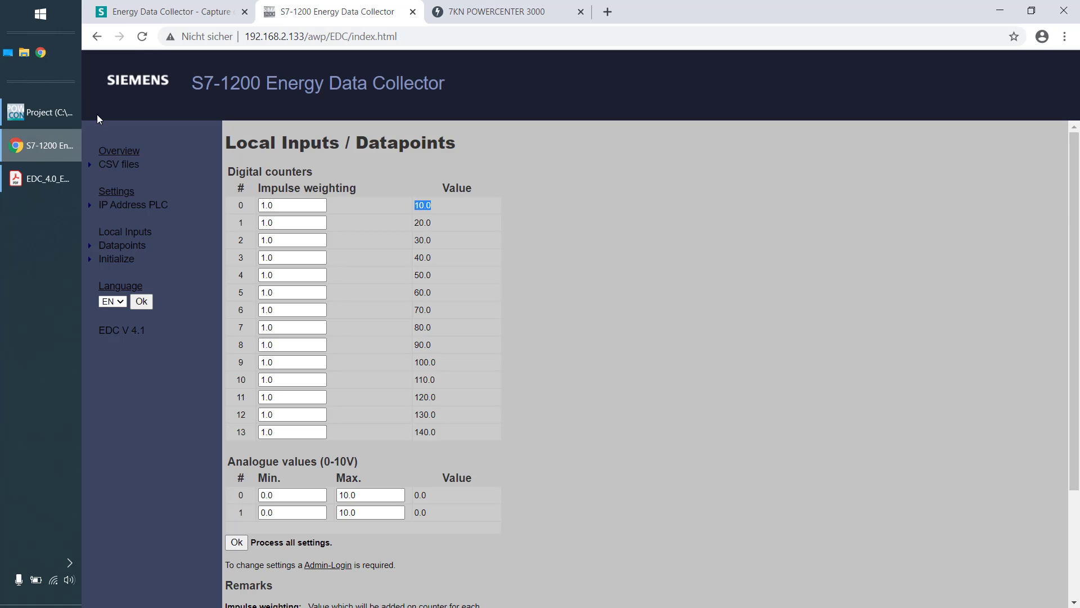
left_click(487, 16)
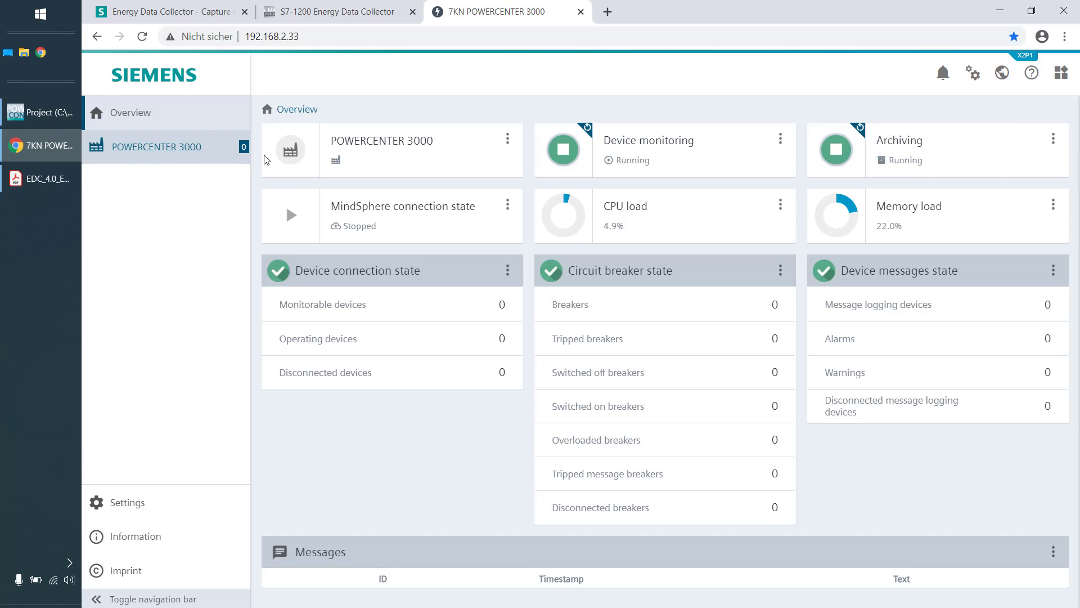
left_click(289, 147)
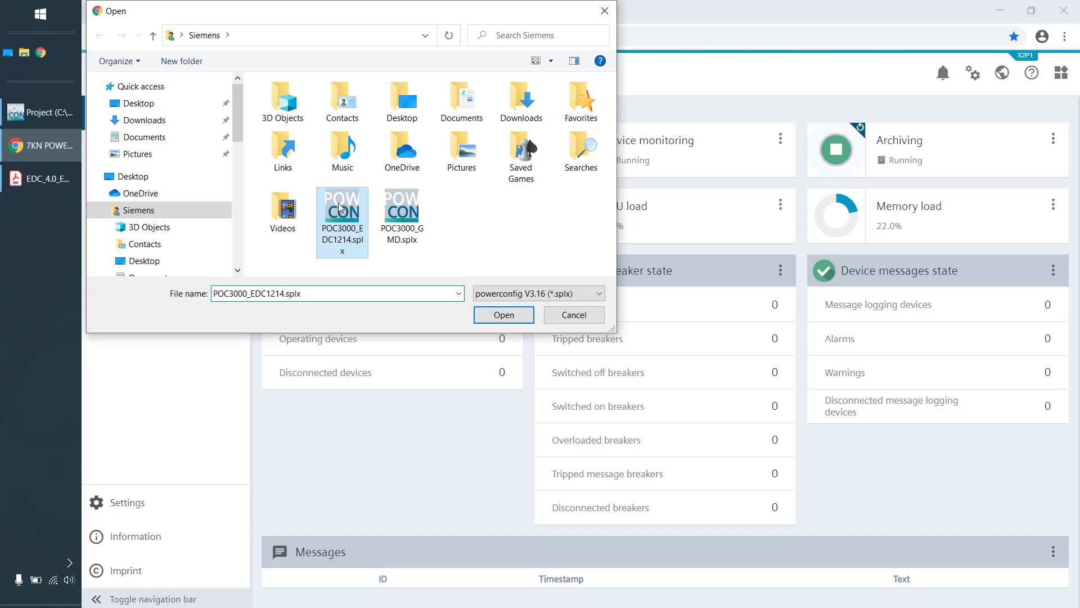
left_click(335, 208)
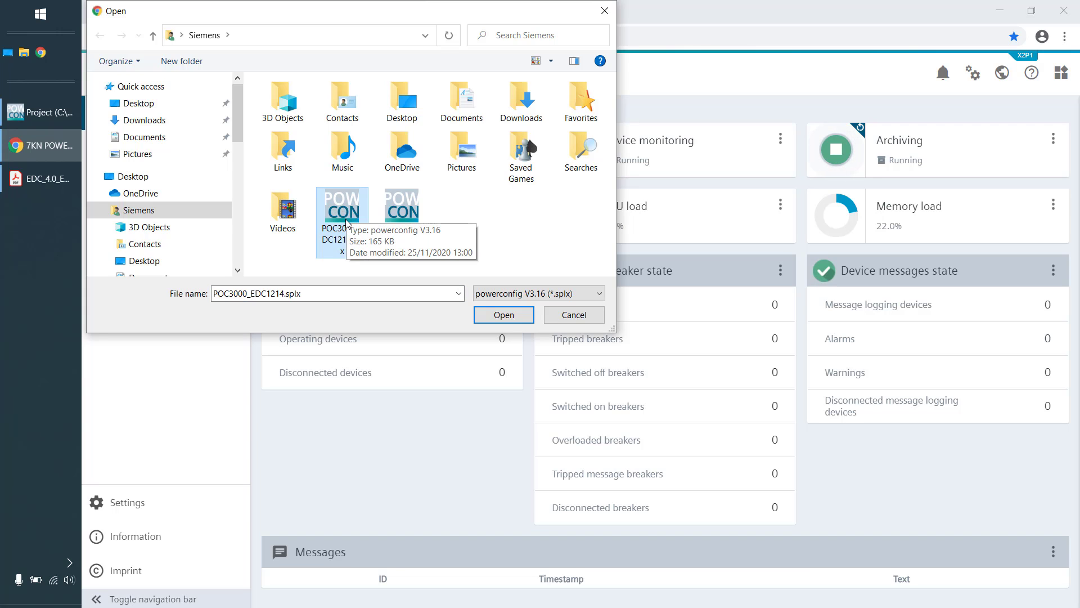
left_click(504, 314)
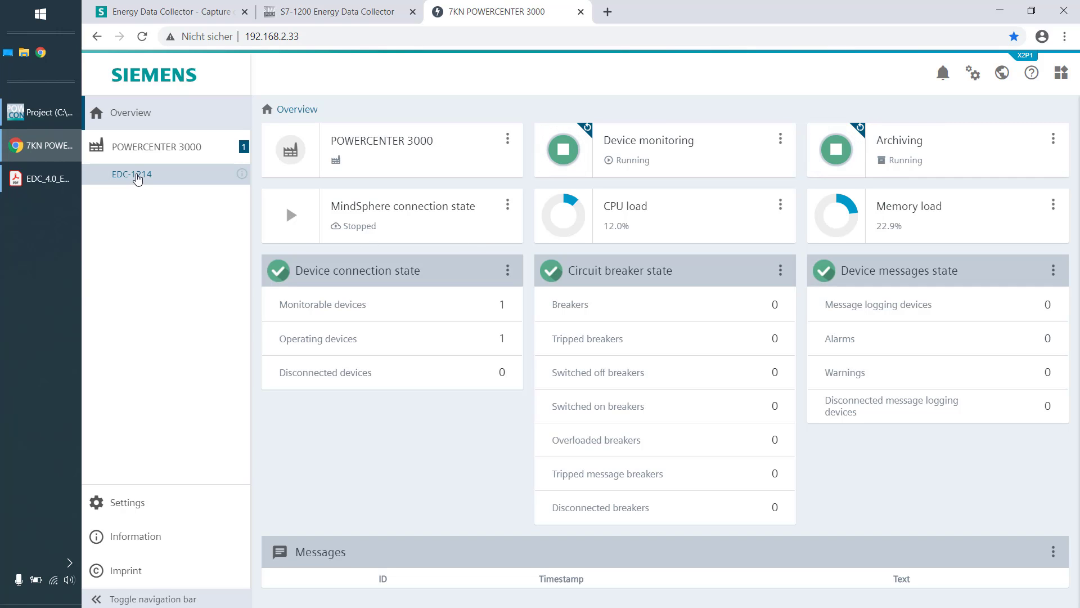
Add the Energycounter, Analoguevalue and Archive chart widgets from the widget library to EDC-1214's device view
left_click(137, 178)
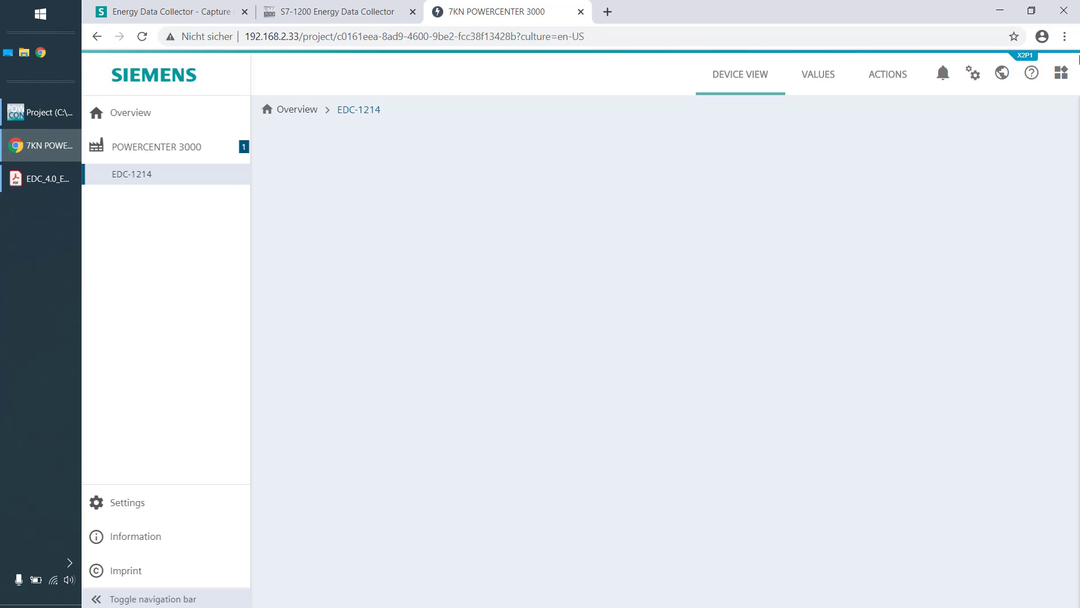
left_click(1062, 75)
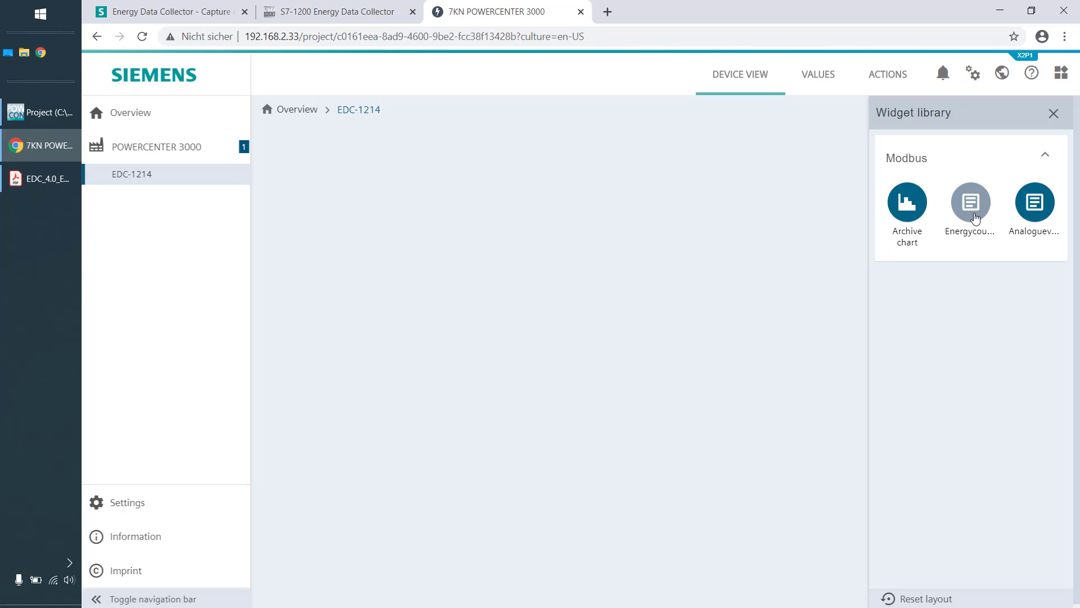
left_click(975, 217)
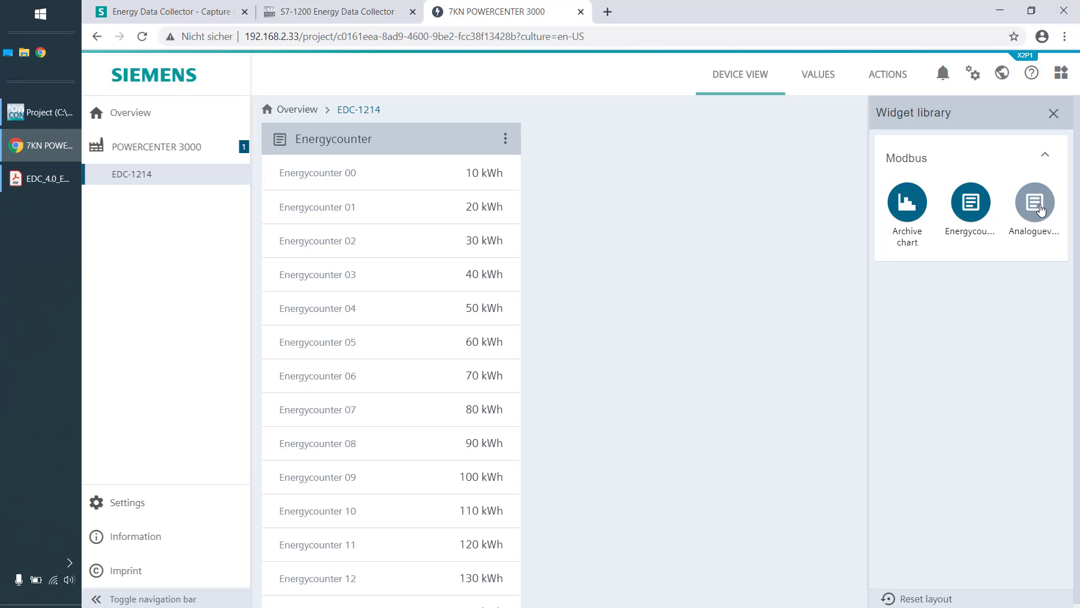
left_click(1041, 209)
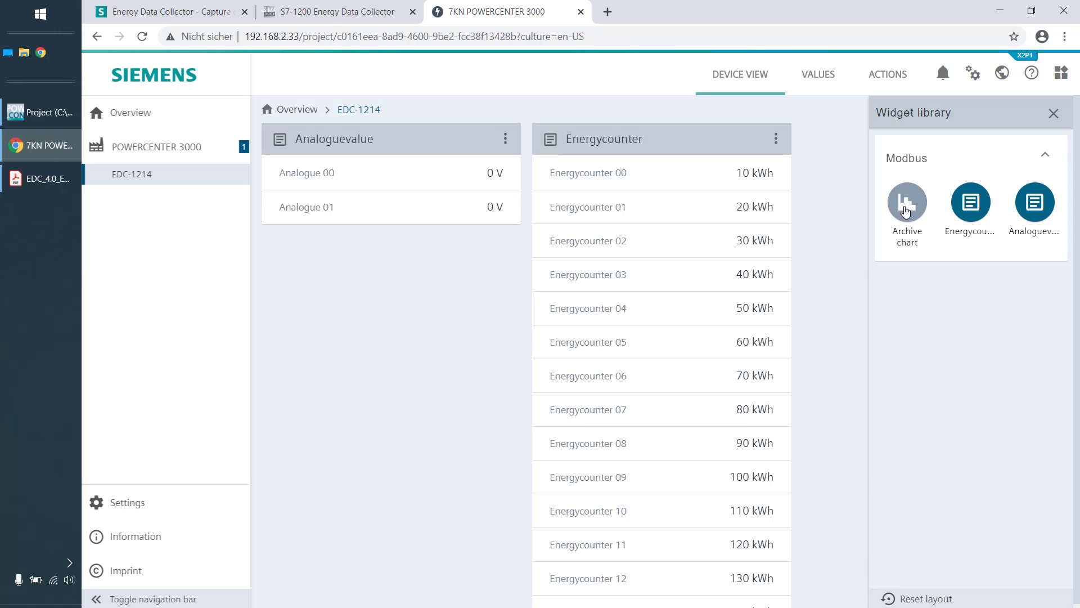
left_click(906, 209)
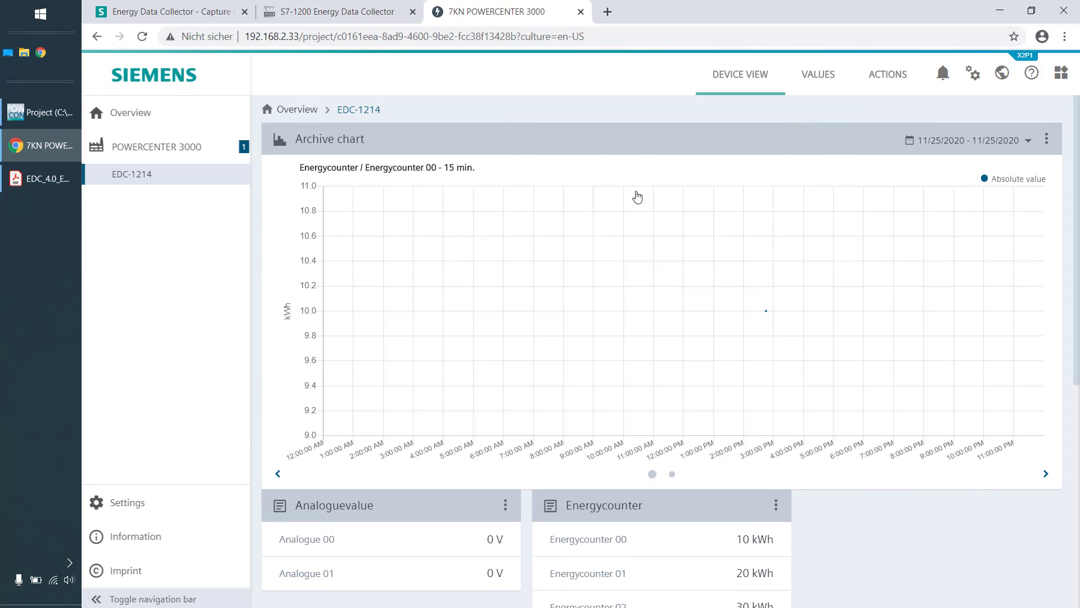
Examine the Archive chart's selectable data points, keeping Energycounter 00, and review the values in the Analoguevalue and Energycounter widgets
left_click(1046, 140)
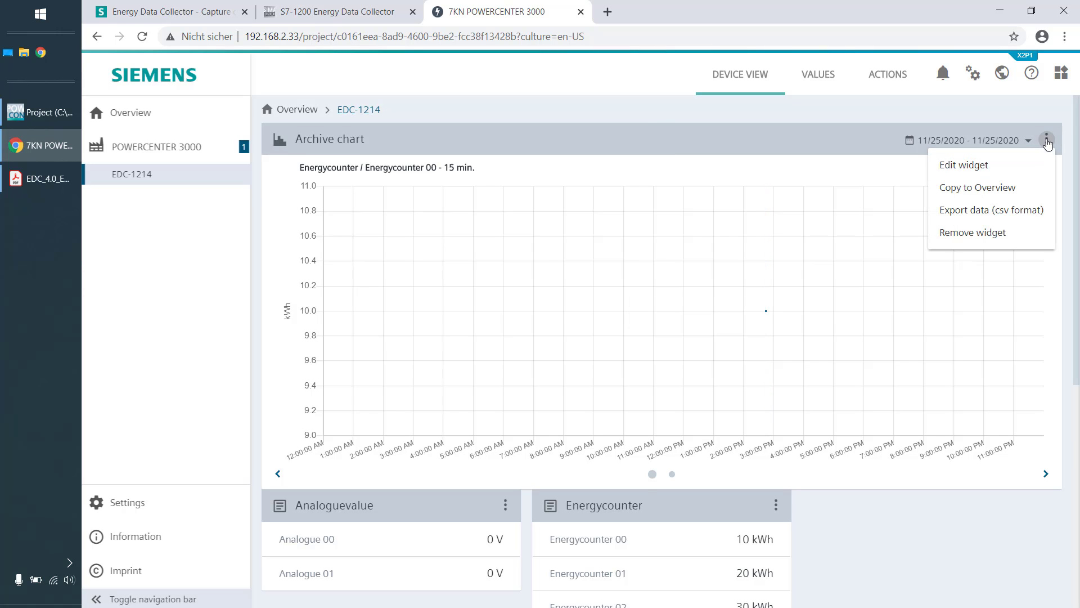
left_click(1034, 165)
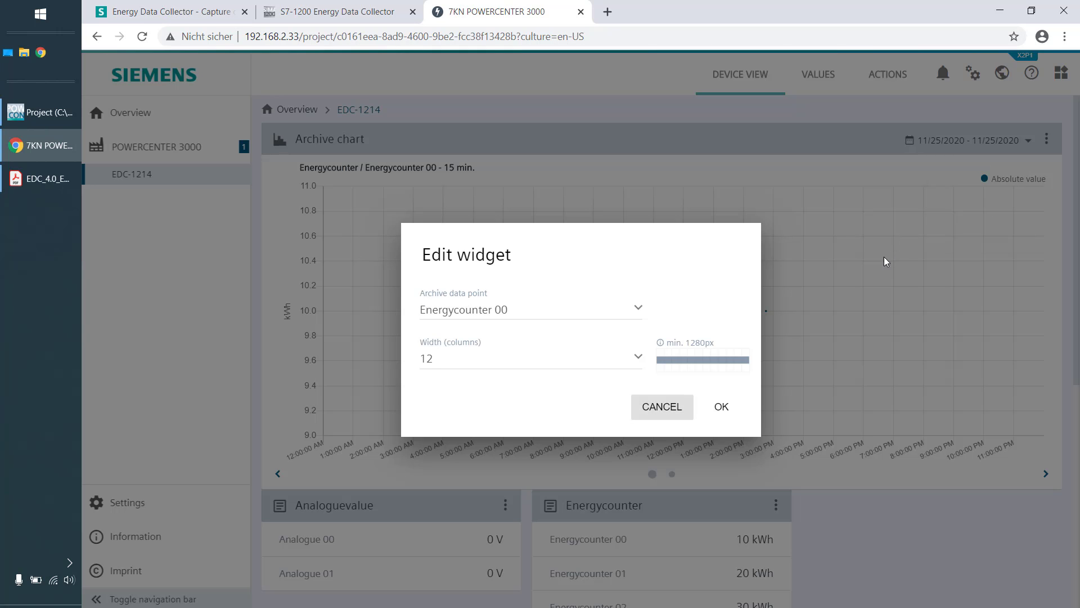
left_click(640, 309)
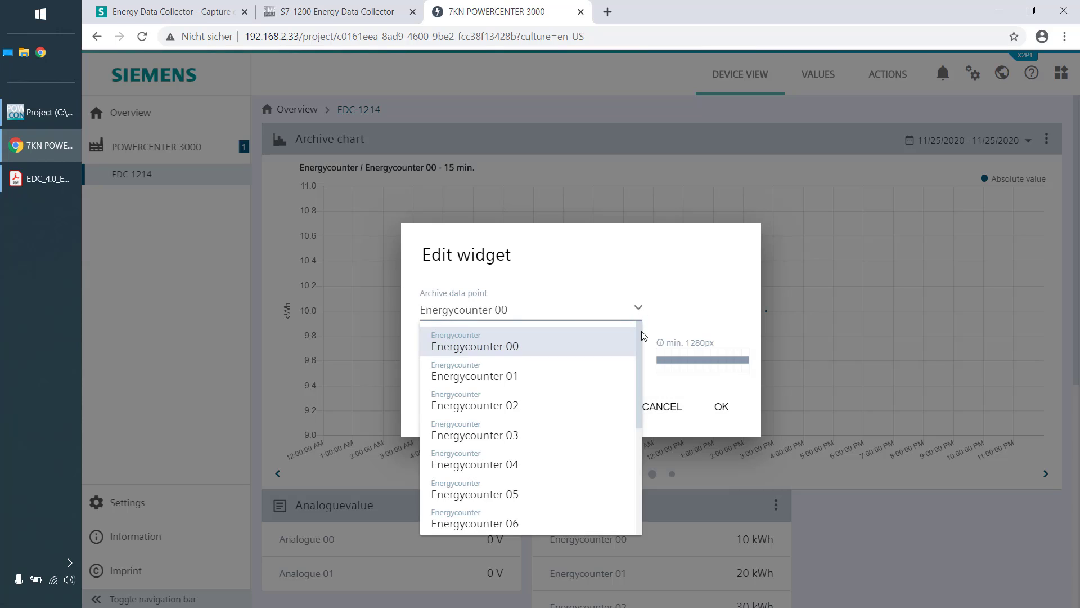
mouse_move(643, 336)
left_mouse_down()
mouse_move(639, 461)
mouse_move(641, 339)
left_mouse_up()
left_click(731, 293)
left_click(724, 407)
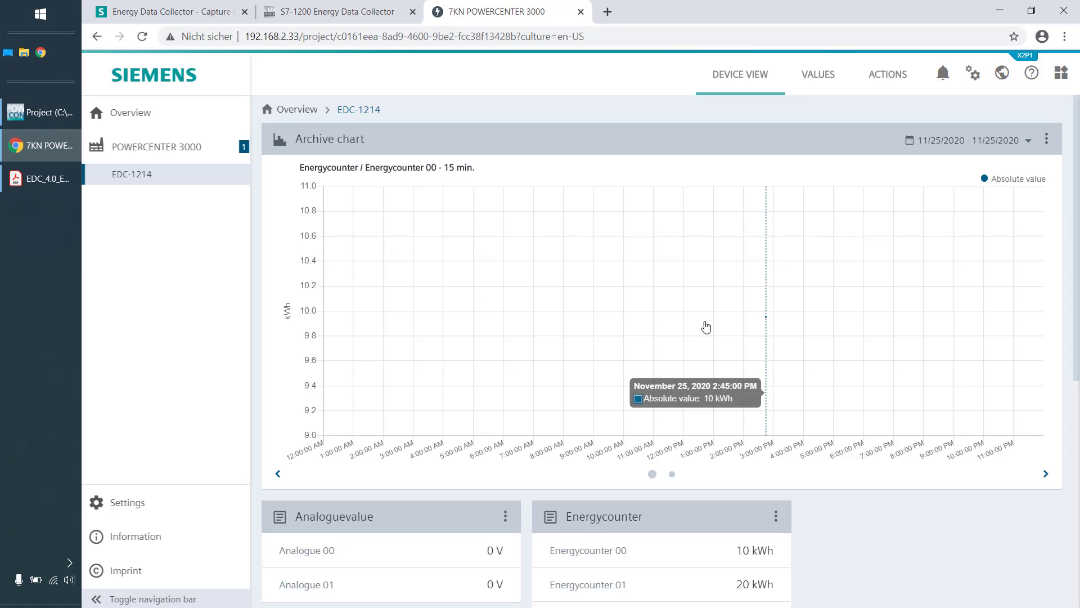
scroll(666, 258, "down", 1)
scroll(666, 259, "down", 1)
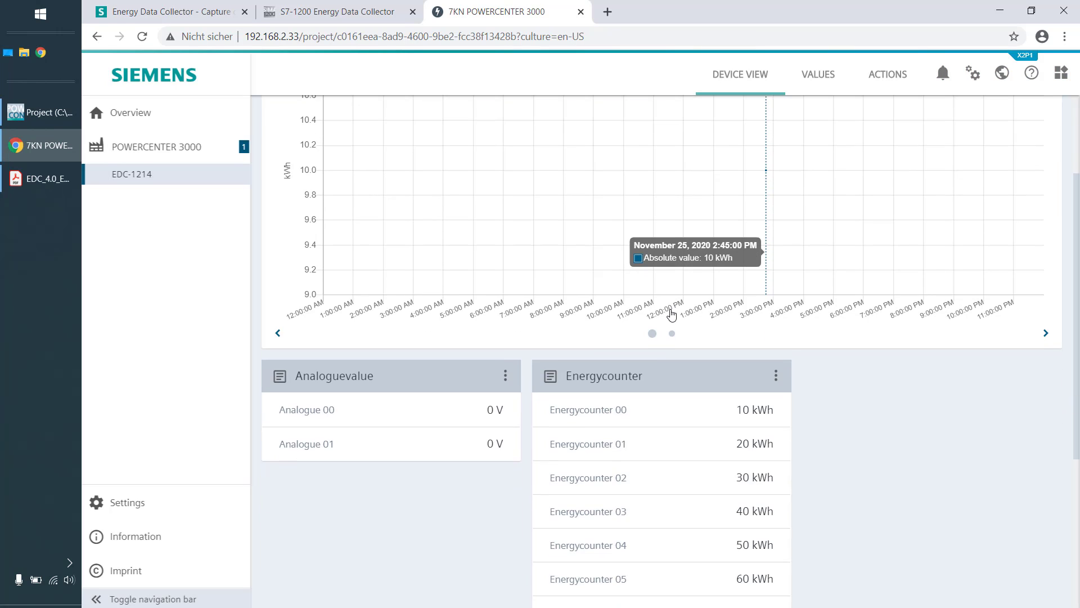
scroll(671, 314, "down", 4)
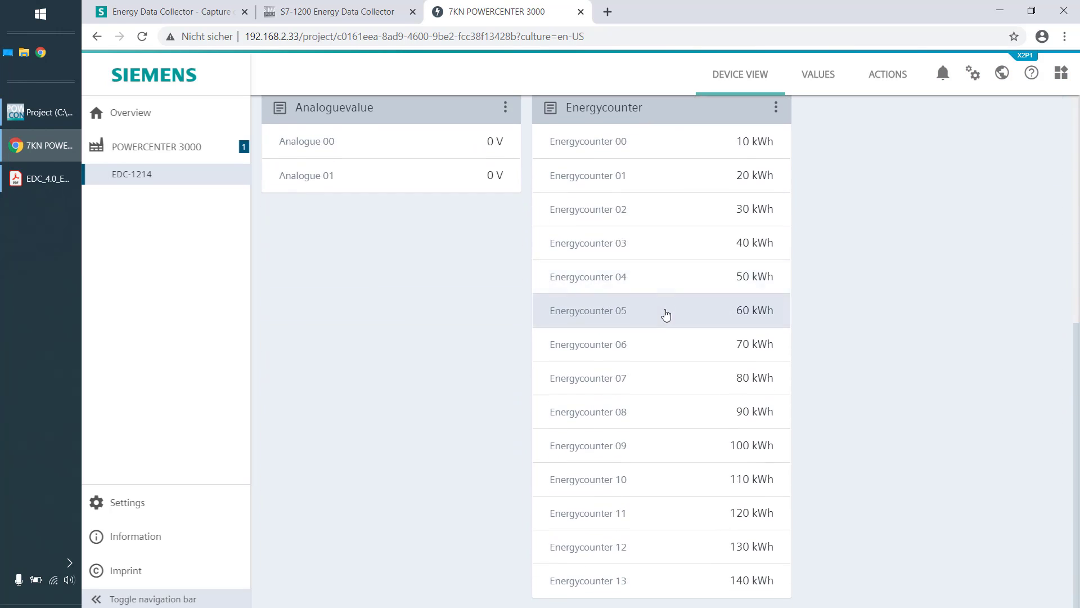
scroll(665, 313, "up", 5)
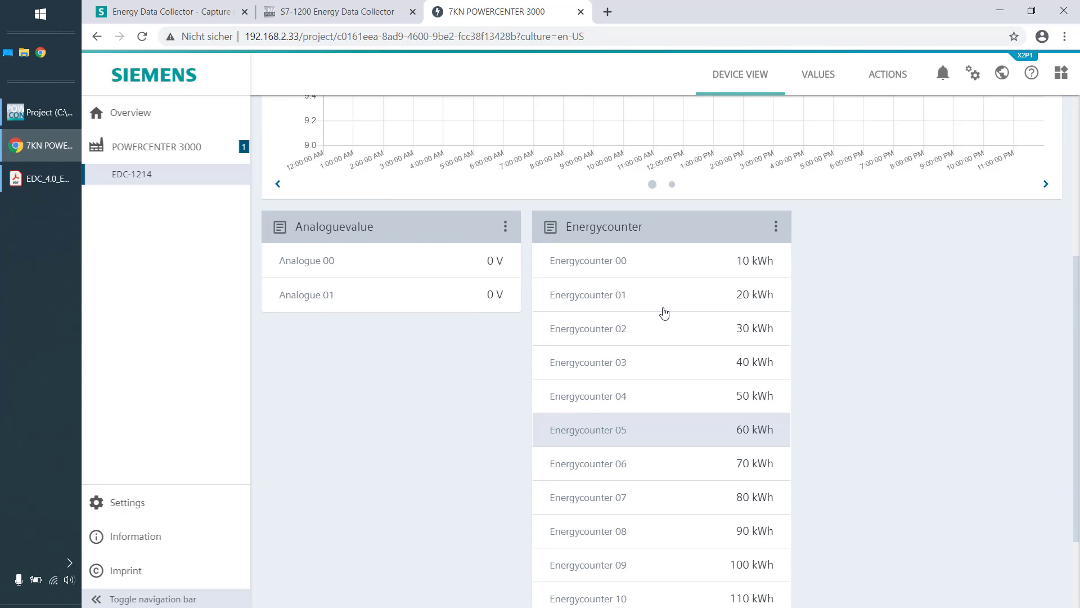
Switch to powerconfig, export device EDC-1214 as EDC1214_Export to the Siemens user folder, and check the exported file there
left_click(48, 112)
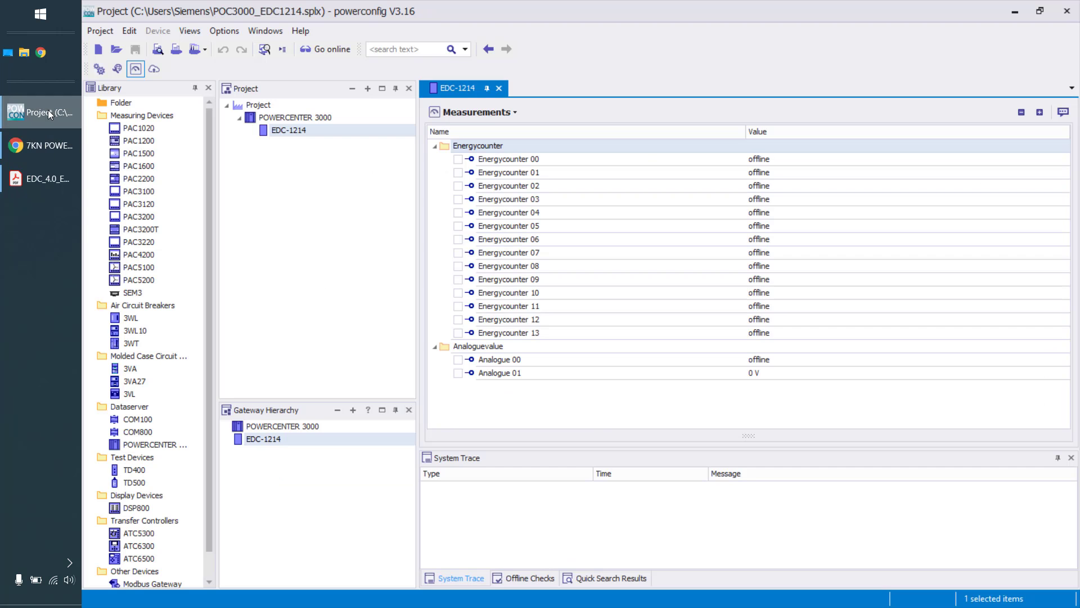
left_click(281, 134)
right_click(282, 134)
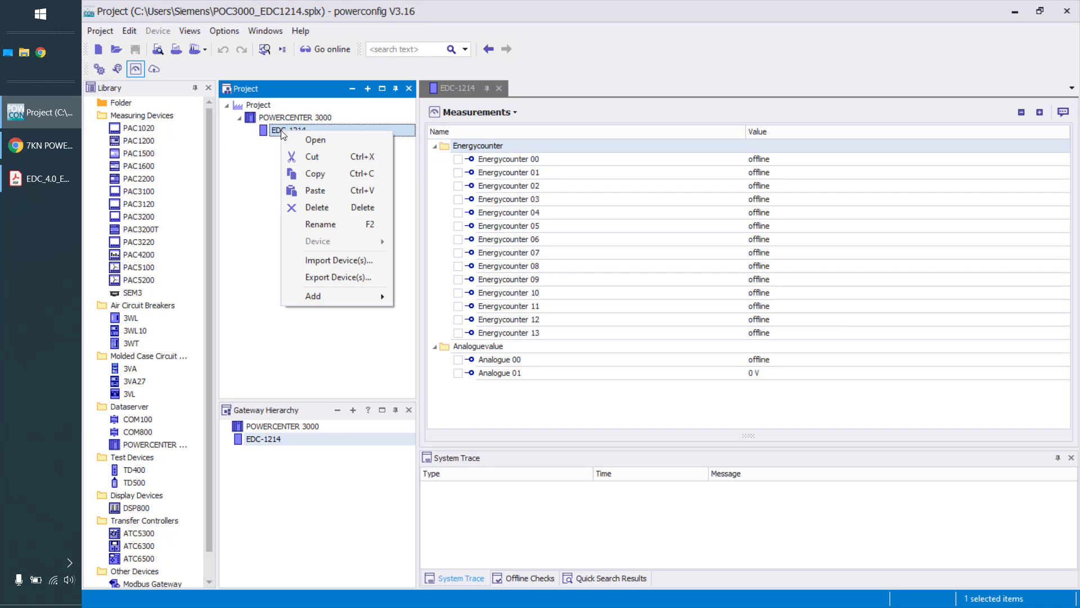
left_click(350, 281)
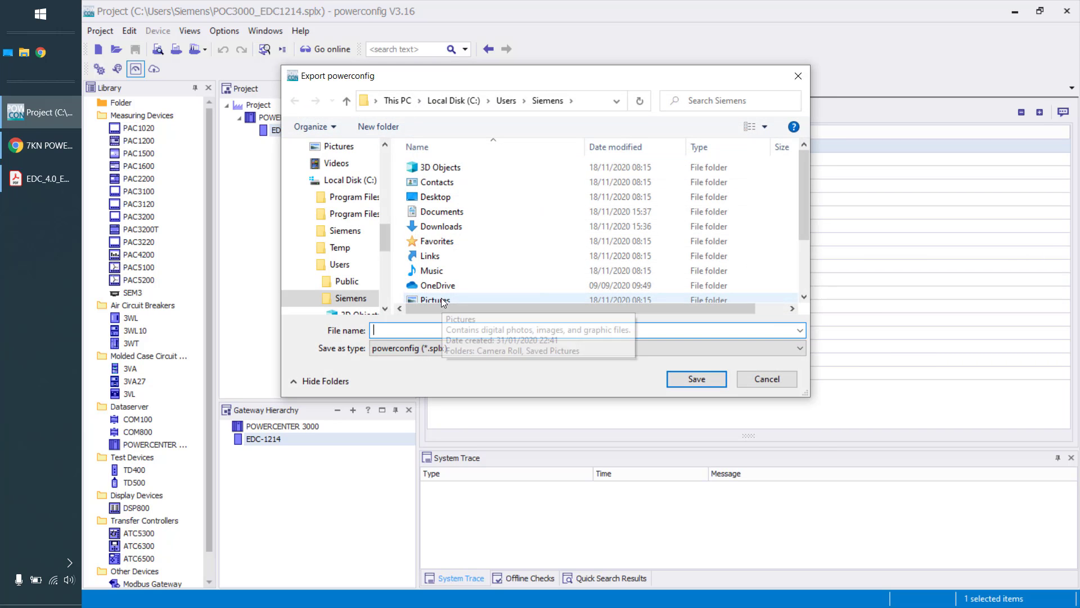
type("EDC")
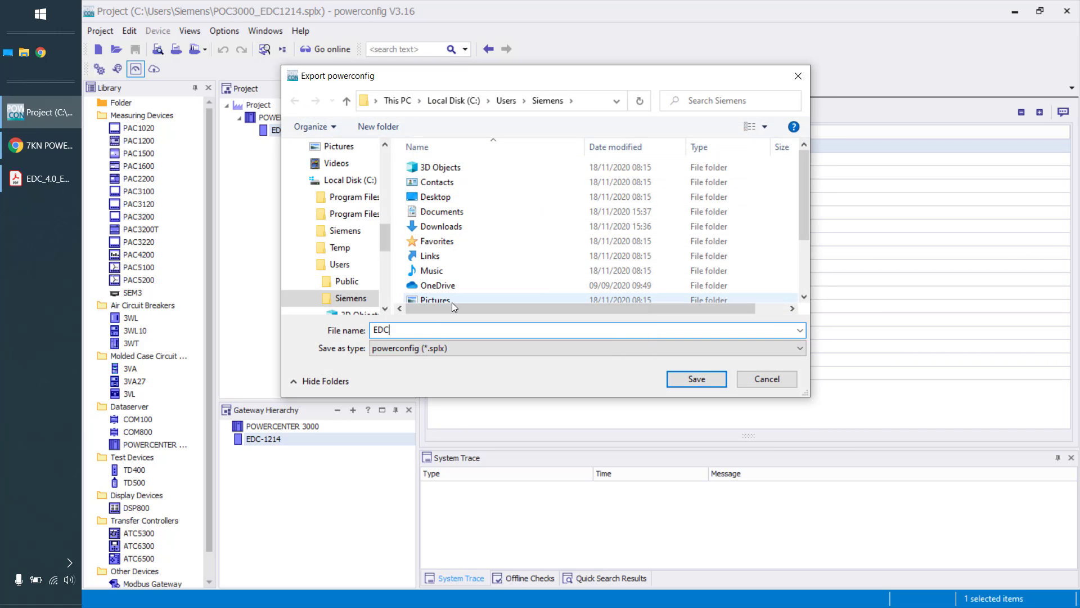
type("1214_Export")
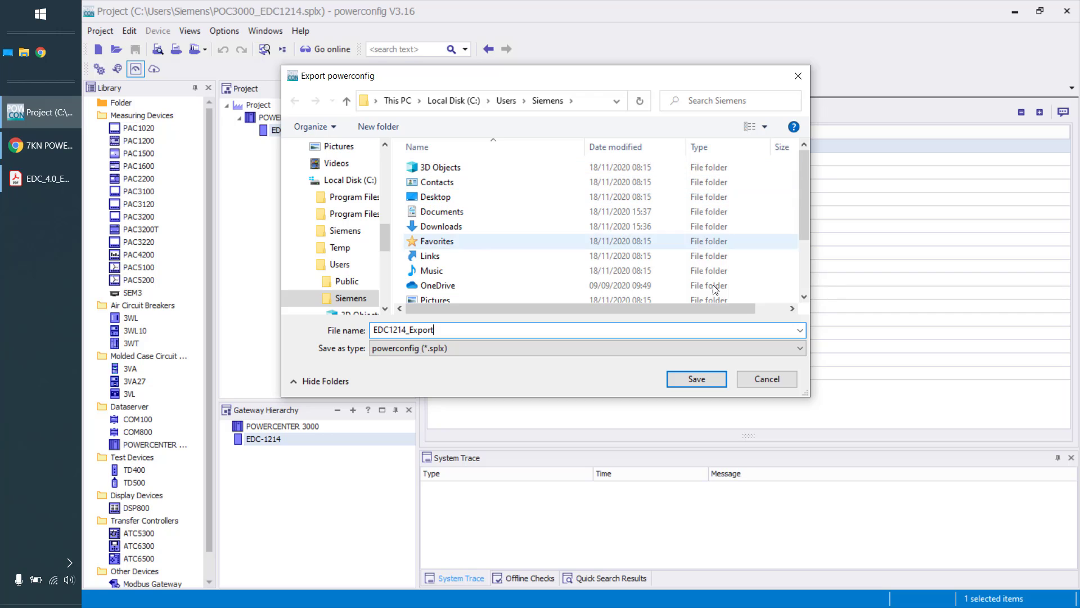
left_click(698, 378)
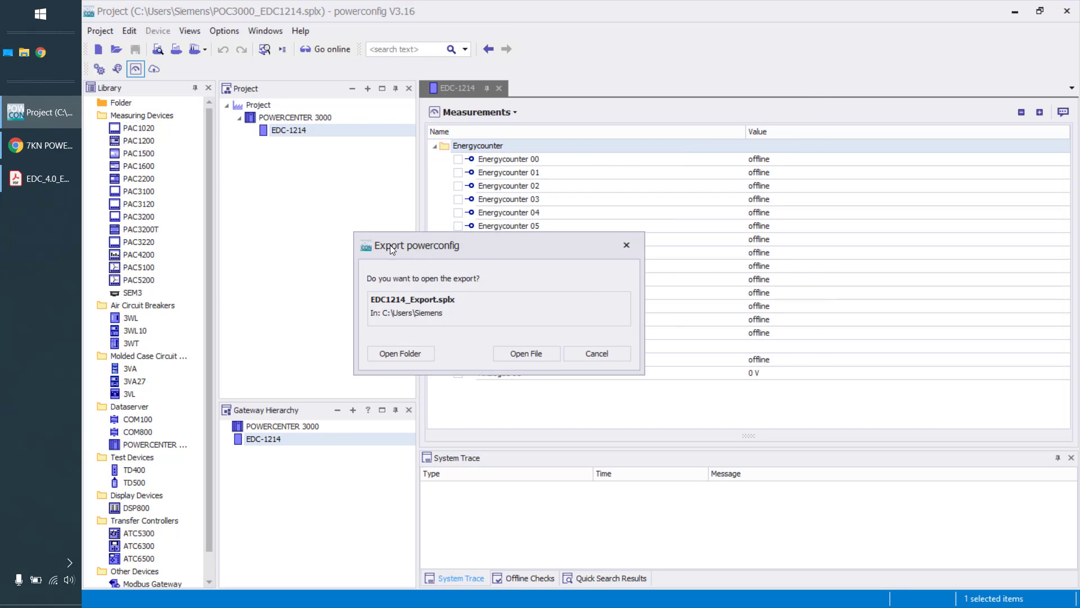
left_click(400, 354)
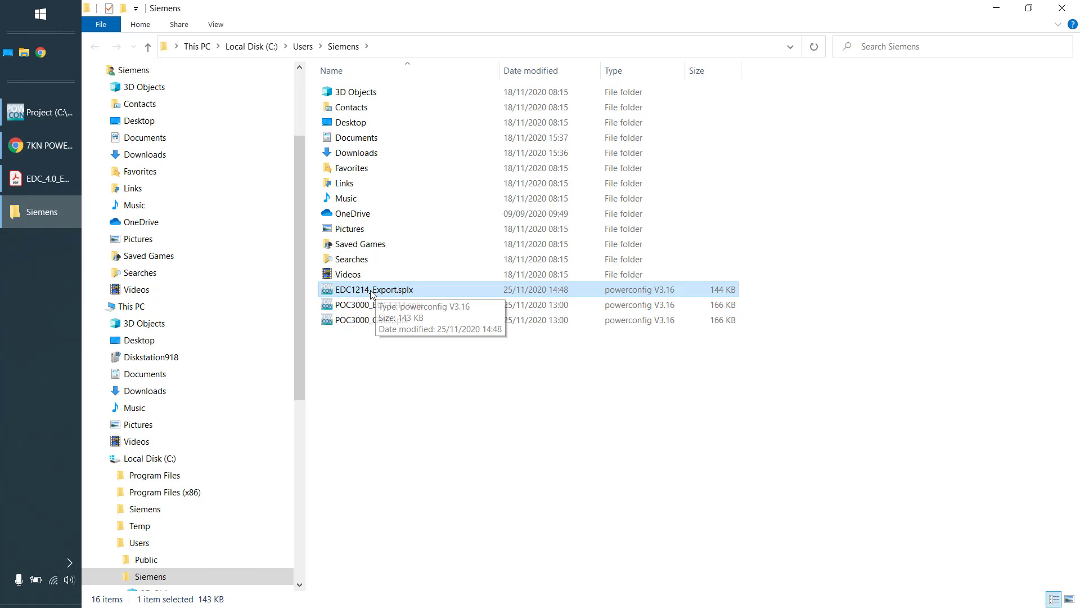
left_click(996, 7)
In powerconfig, create a new project and import EDC1214_Export.splx with communication settings, manufacturer information (IM0) and additional device information (IM1-IM4)
left_click(100, 31)
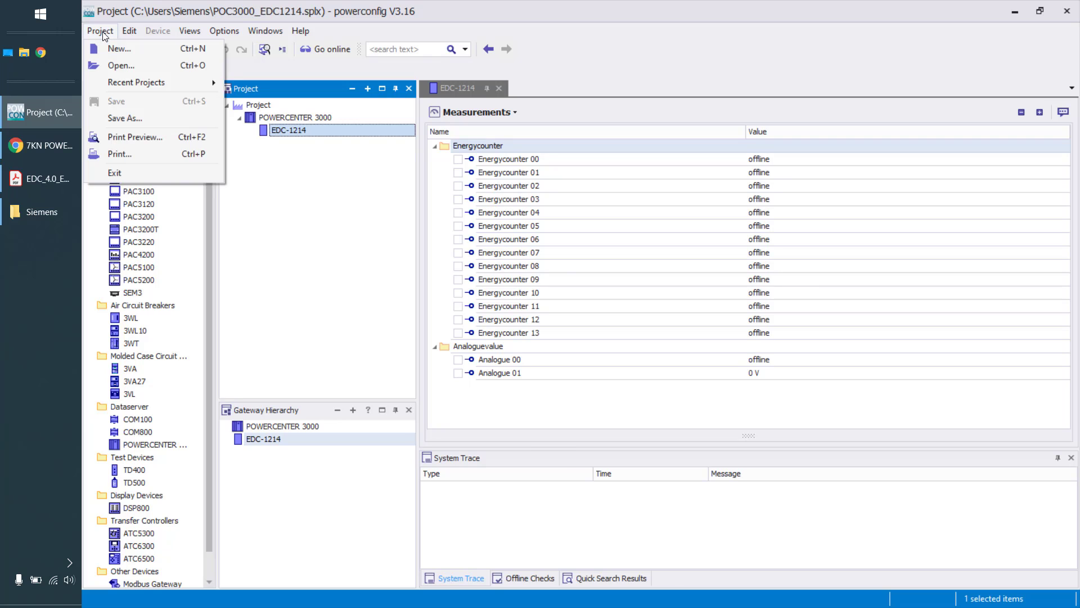
key("Escape")
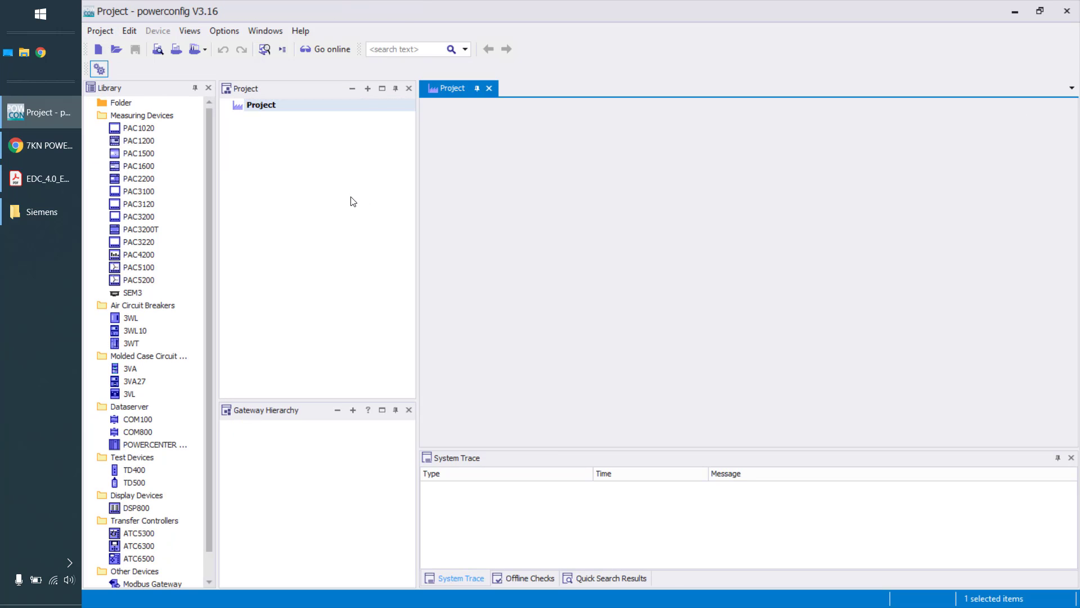
right_click(290, 154)
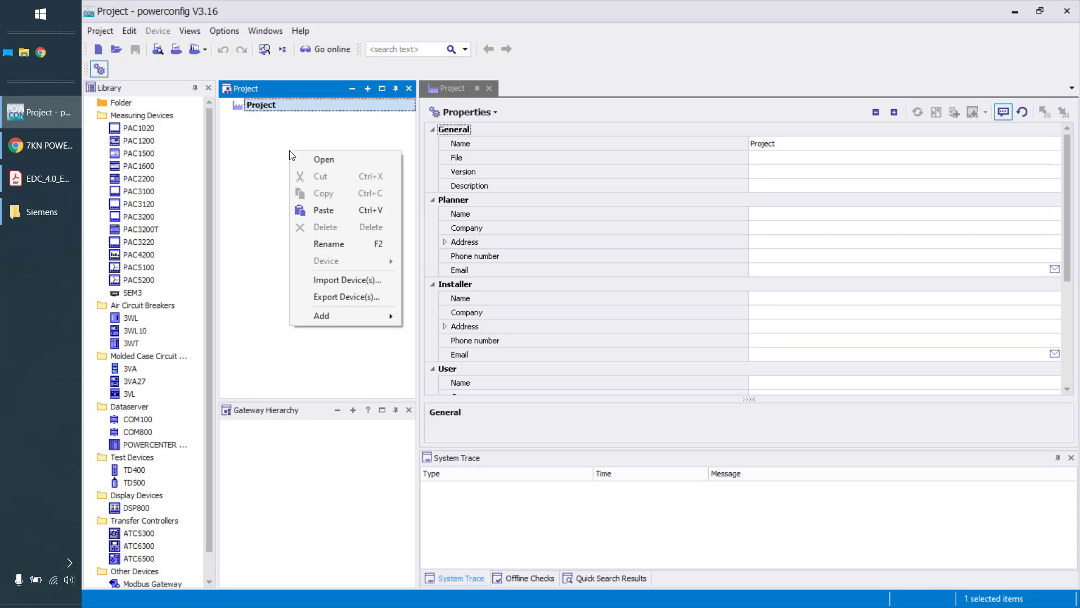
left_click(340, 281)
scroll(555, 270, "down", 2)
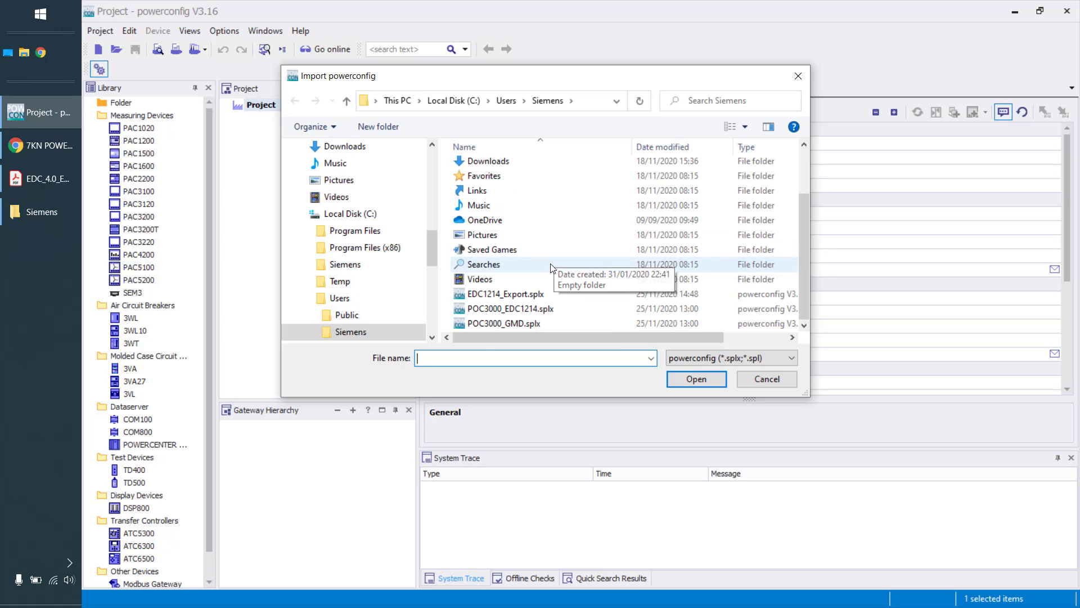
left_click(505, 295)
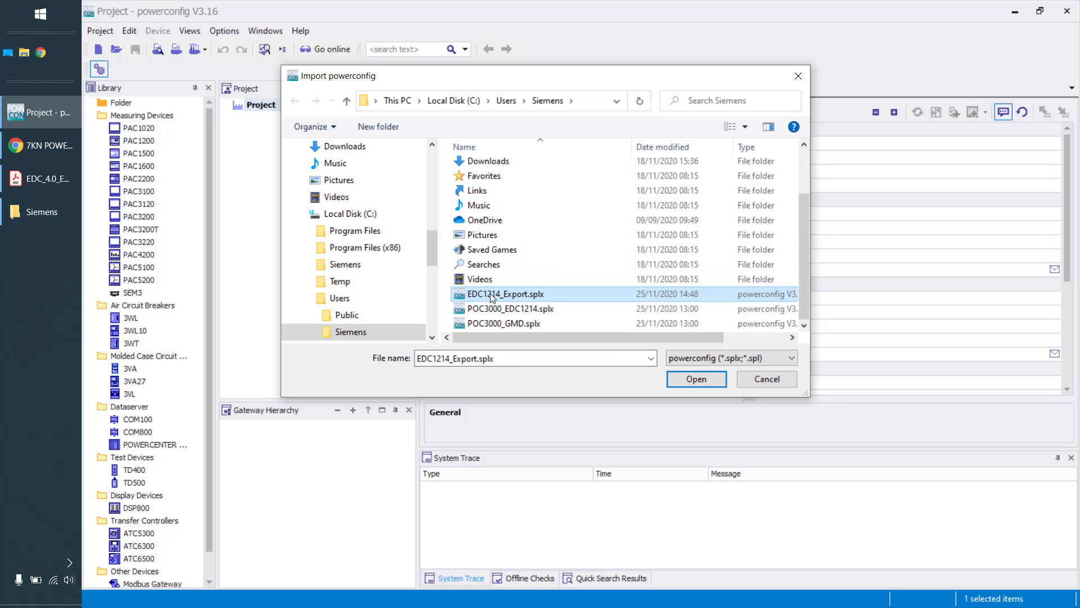
double_click(490, 294)
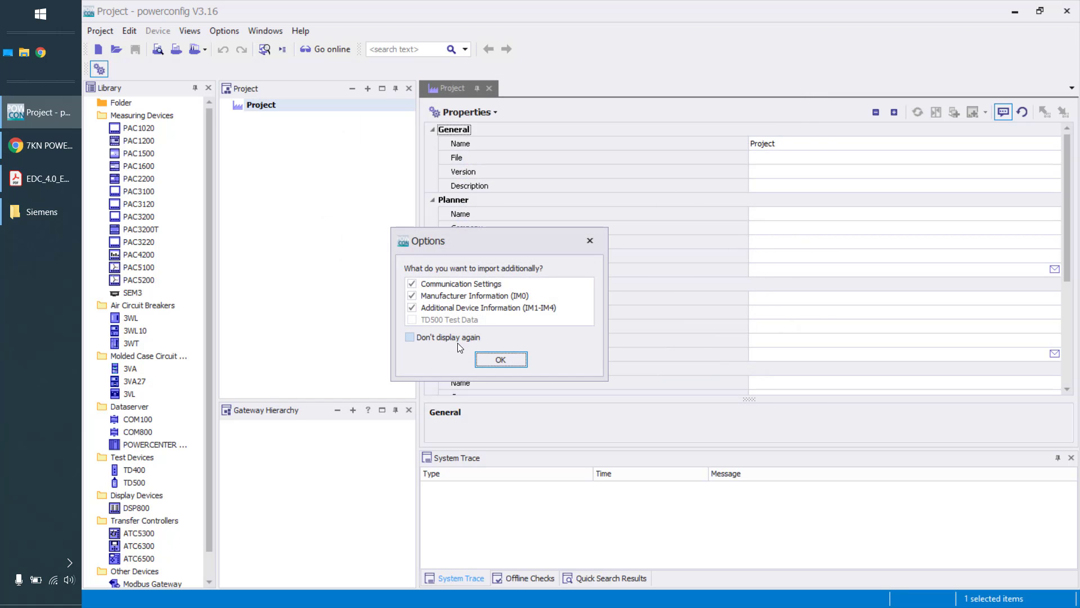
left_click(500, 360)
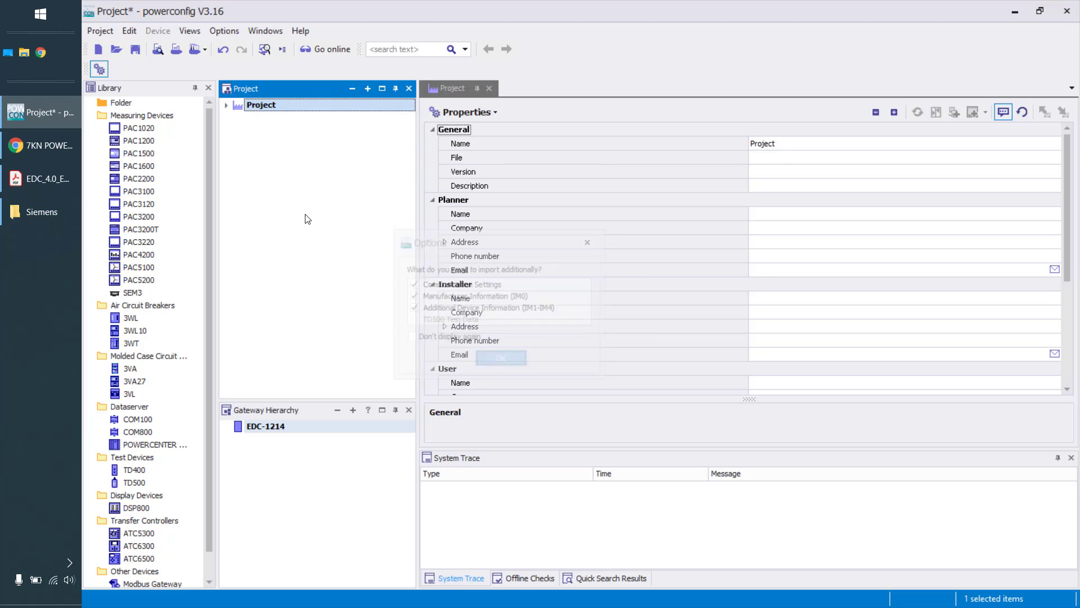
Check the imported EDC-1214 device in the new project's tree, and switch to the 7KN POWERCENTER 3000 page in Chrome
left_click(227, 106)
left_click(252, 120)
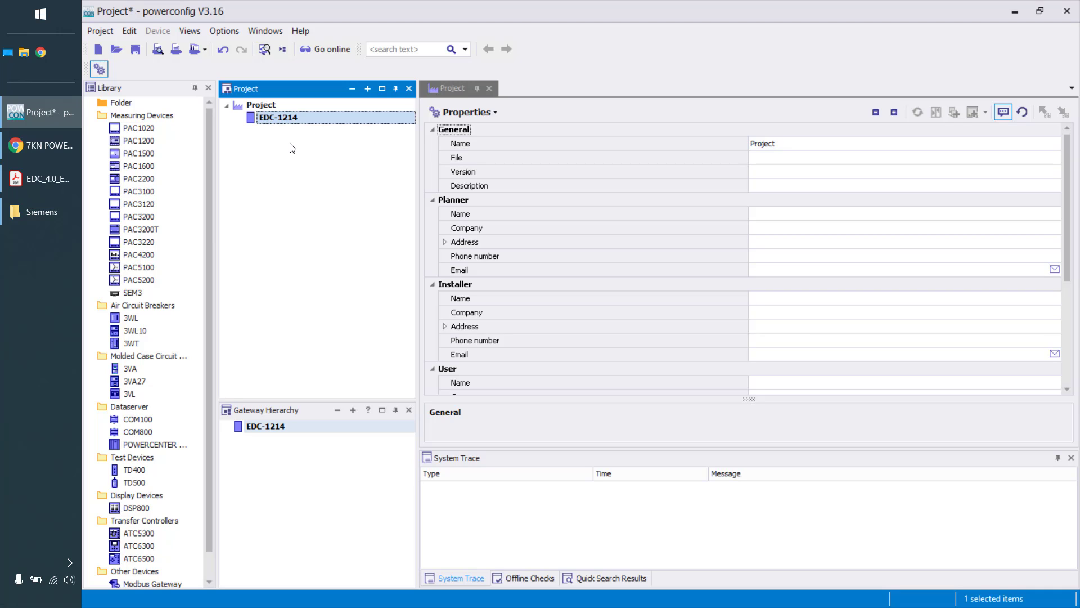
left_click(49, 144)
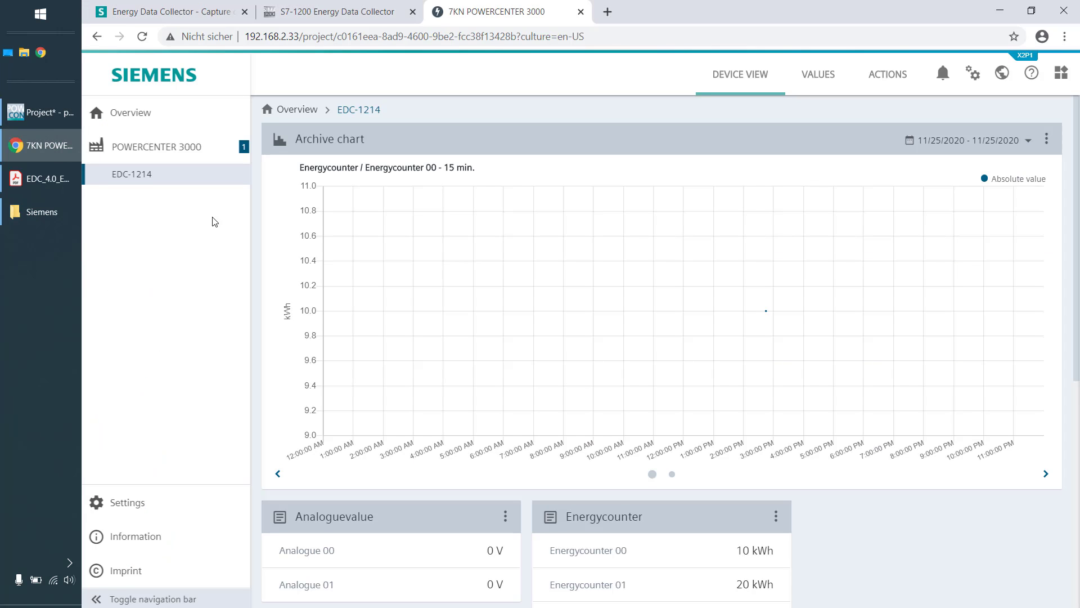